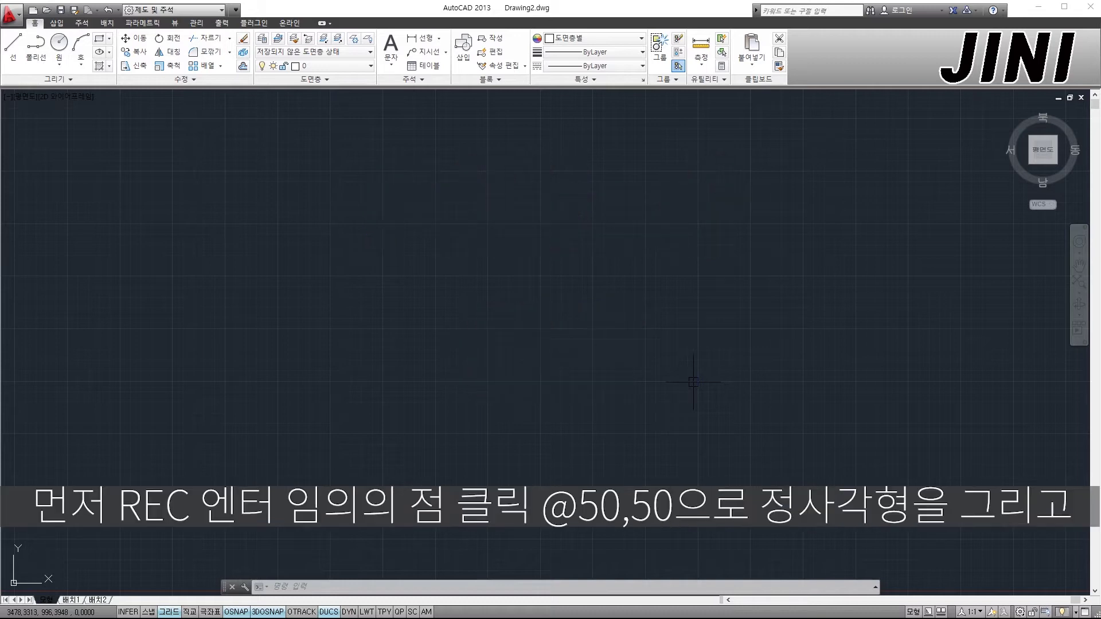
type("c")
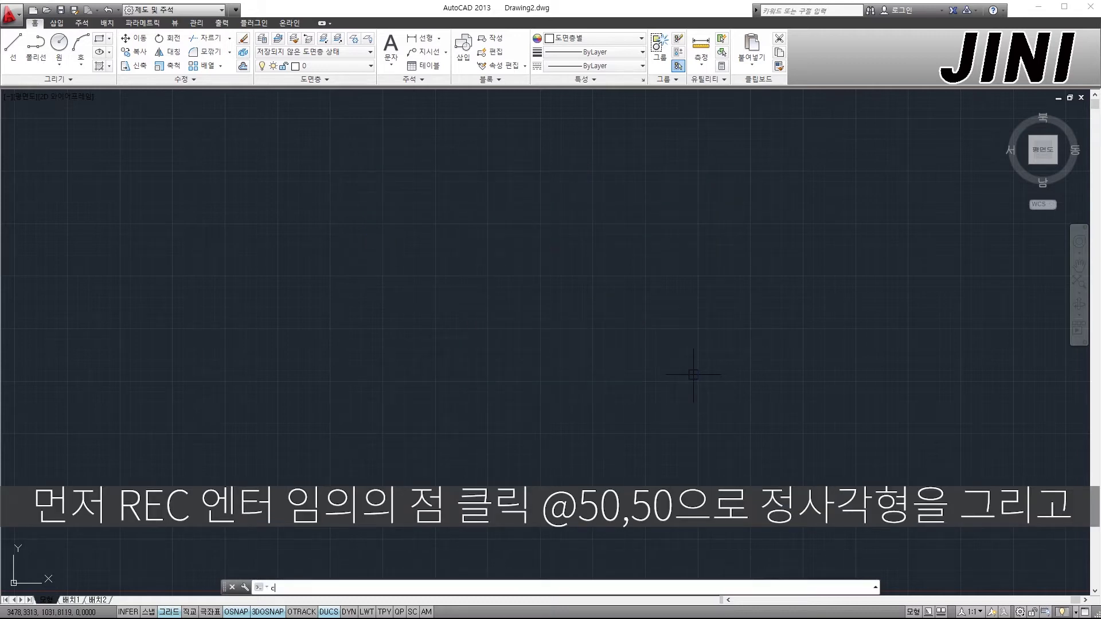
type("rec")
key("Return")
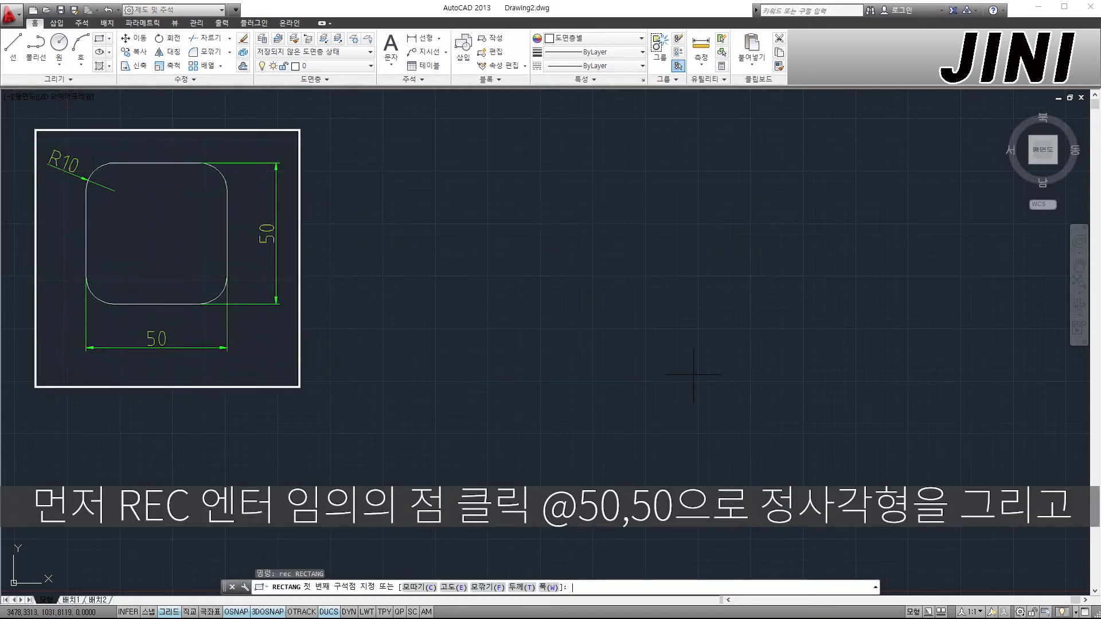
left_click(583, 440)
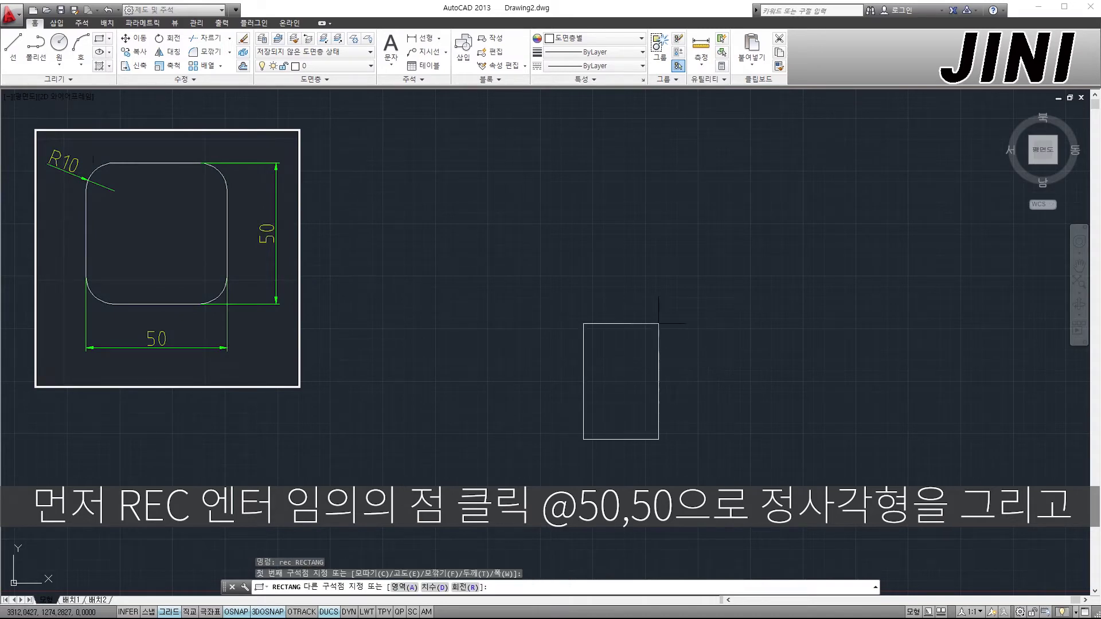
type("@50,50")
key("Return")
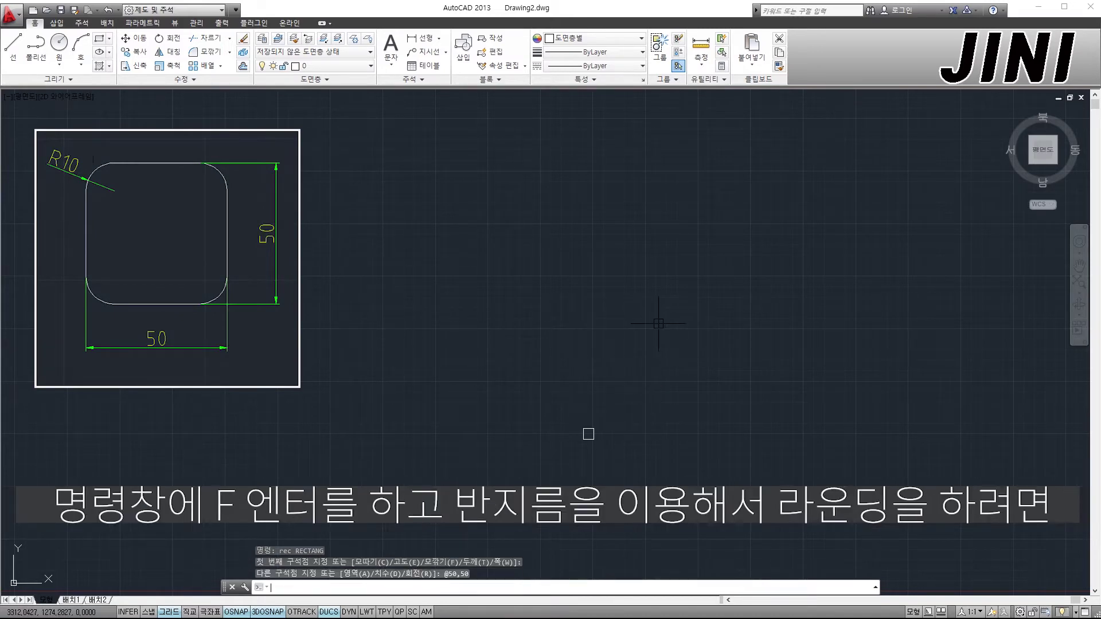
Fillet the square's upper-left corner with a radius of 10
scroll(590, 442, "down", 3)
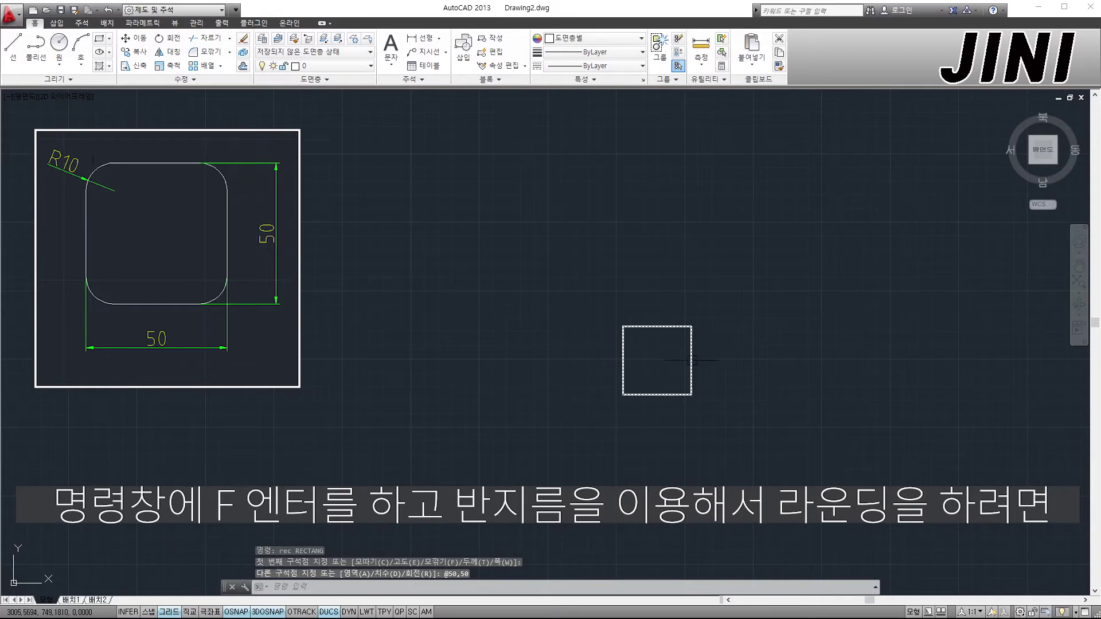
scroll(689, 360, "up", 2)
type("f")
key("Return")
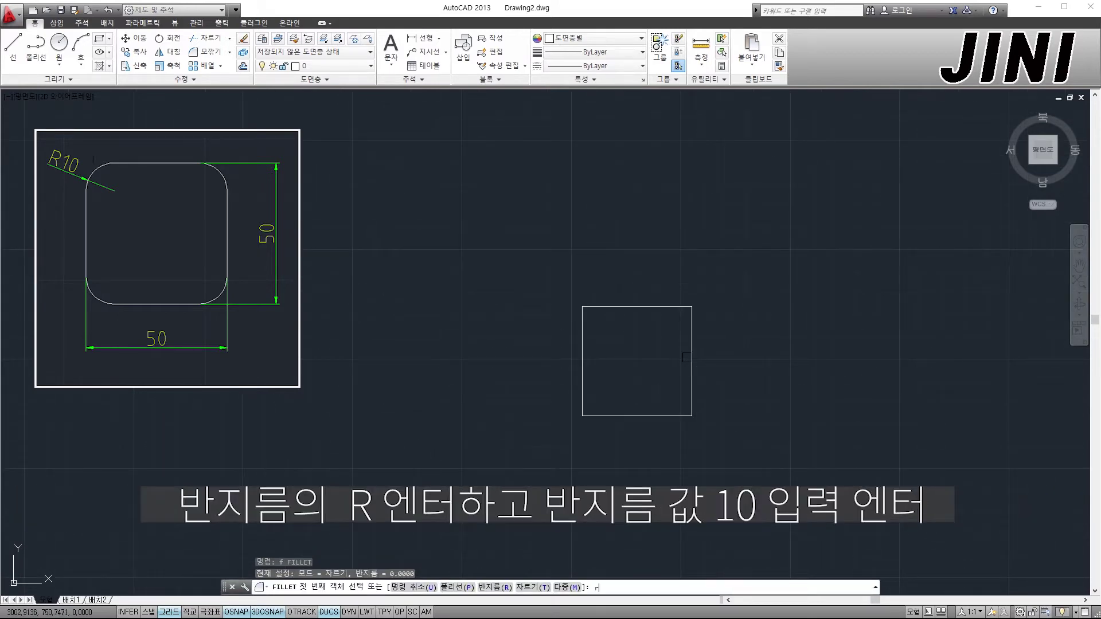
key("Return")
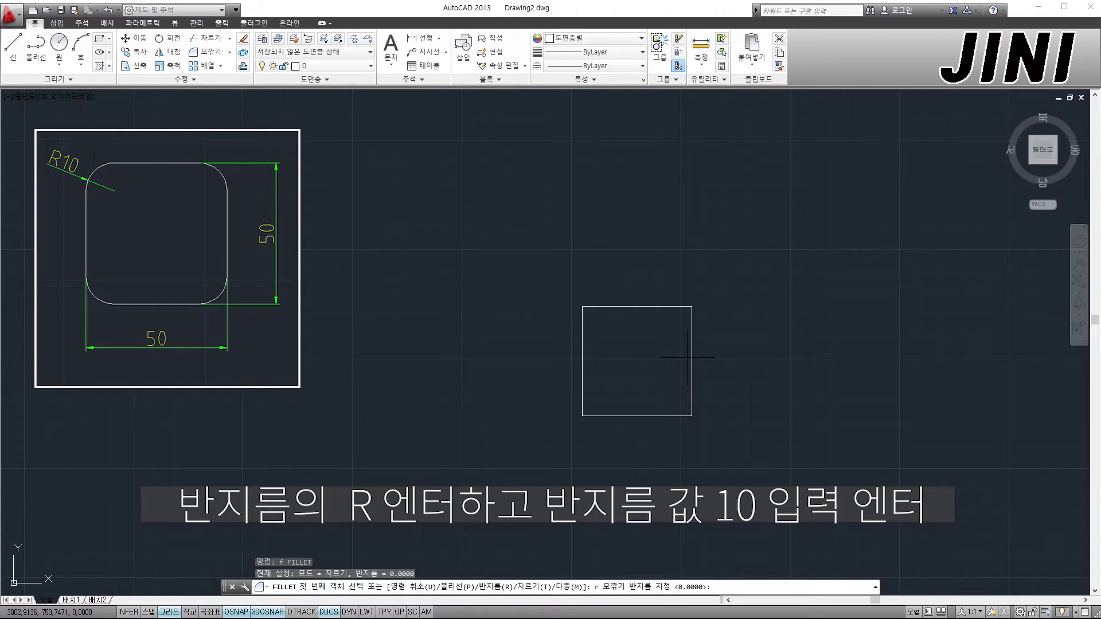
type("10")
key("Return")
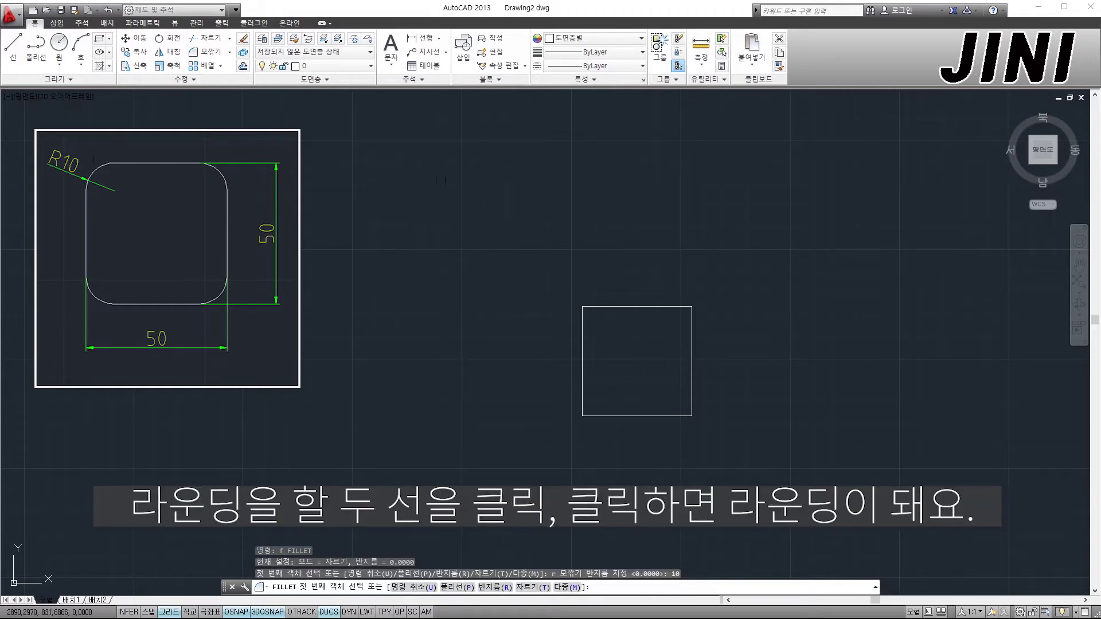
scroll(619, 302, "up", 4)
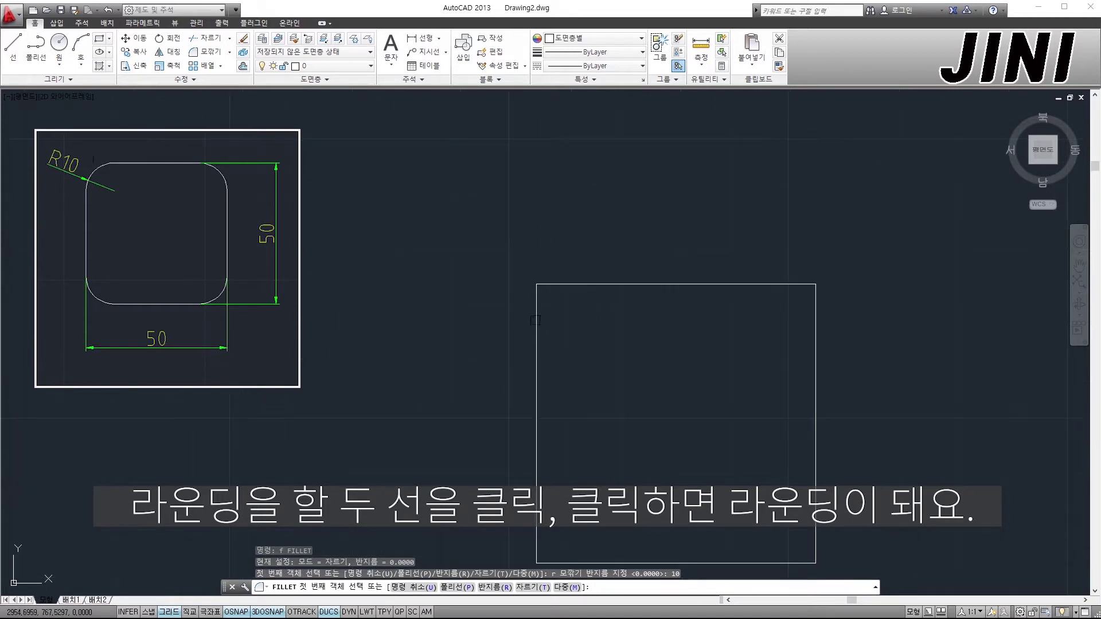
left_click(537, 319)
left_click(553, 285)
Start a Fillet with radius 10 and the Multiple option, and round the square's upper-right corner
middle_click_drag(644, 361, 660, 301)
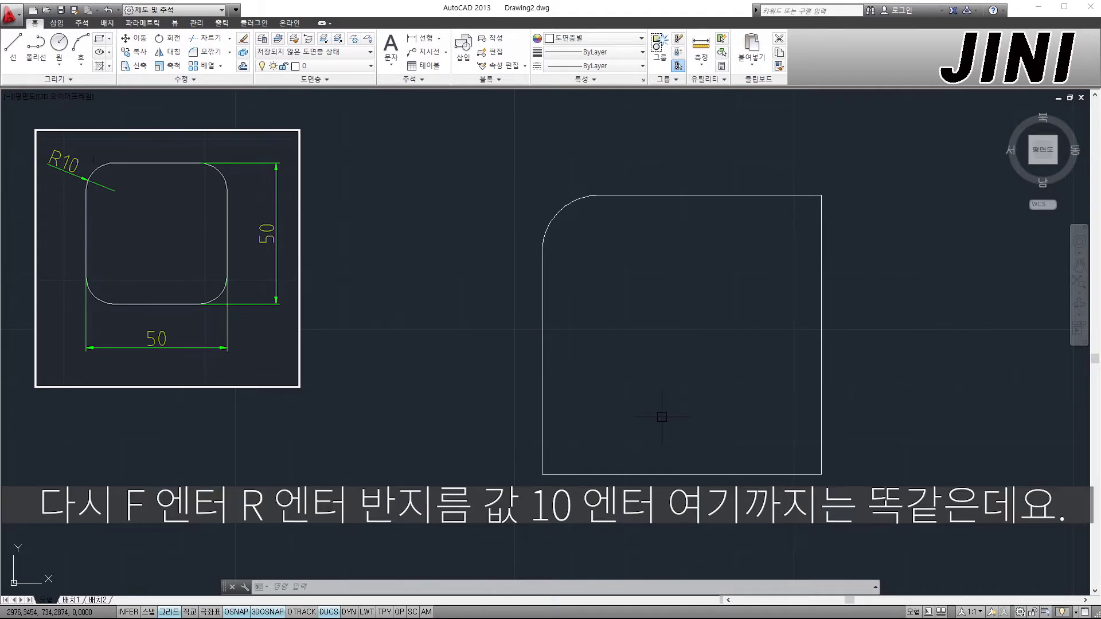
type("f")
key("Return")
type("r")
key("Return")
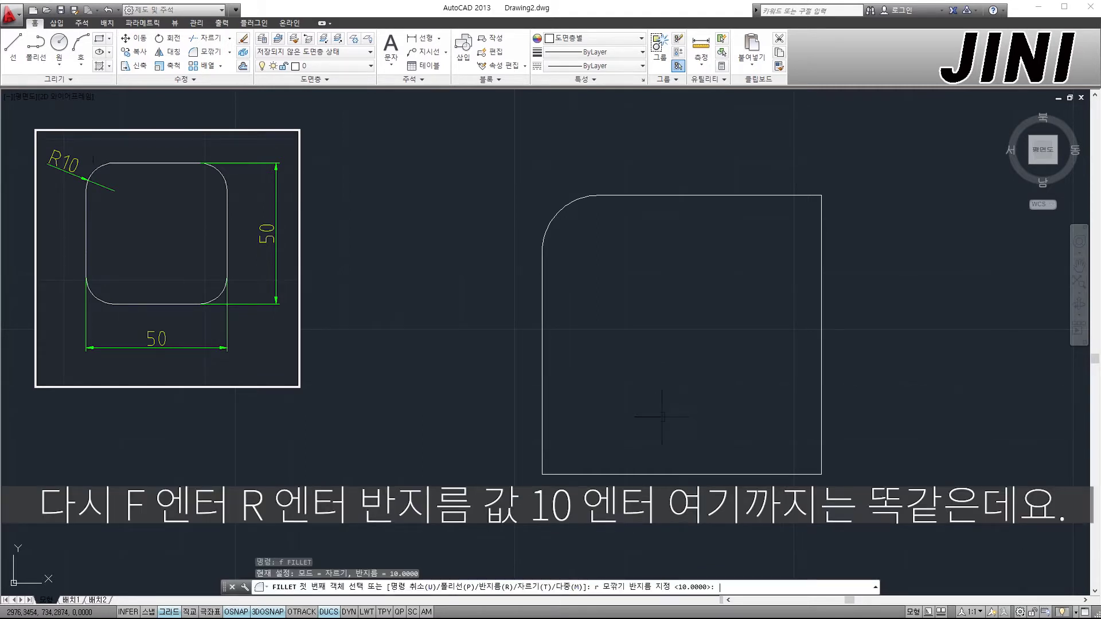
type("10")
key("Return")
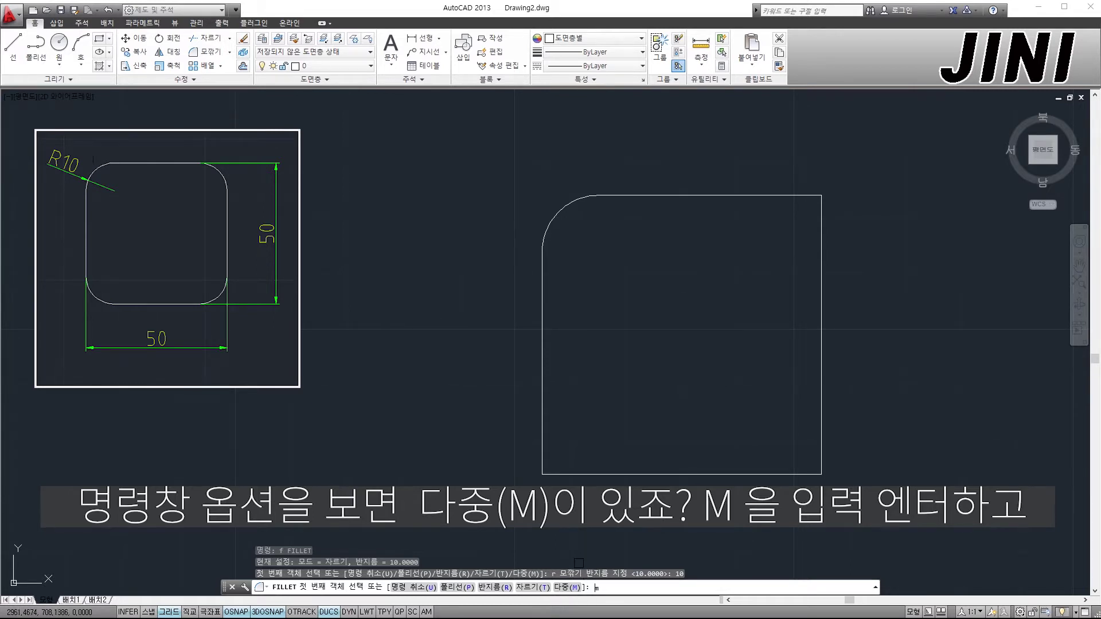
key("Return")
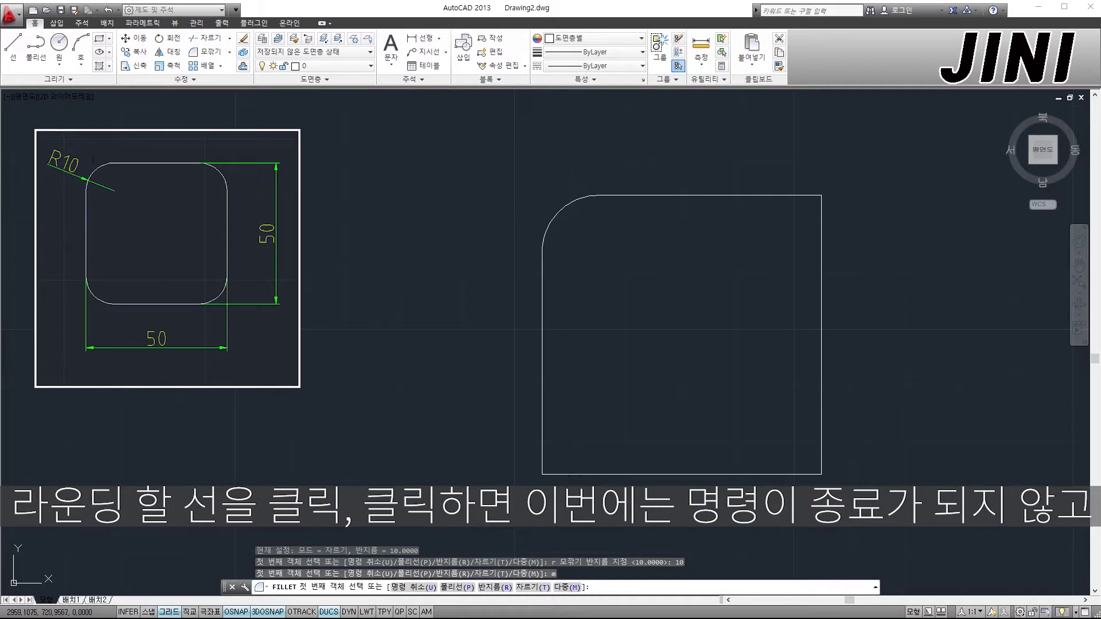
left_click(774, 199)
left_click(820, 235)
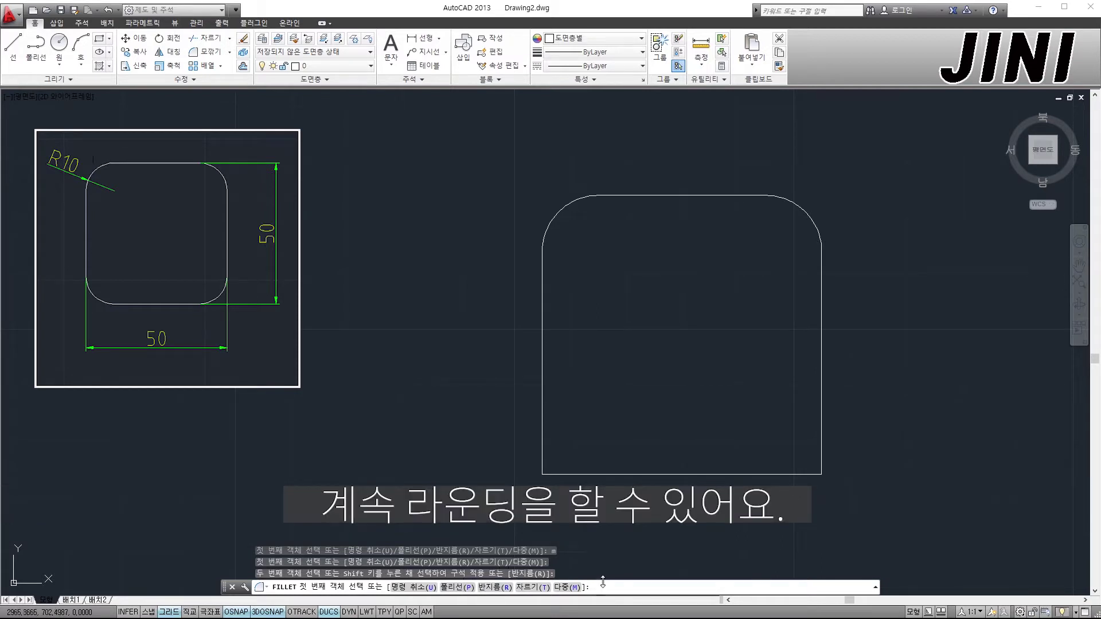
Round the square's two lower corners in the same multiple Fillet and end the command
left_click(821, 445)
left_click(642, 474)
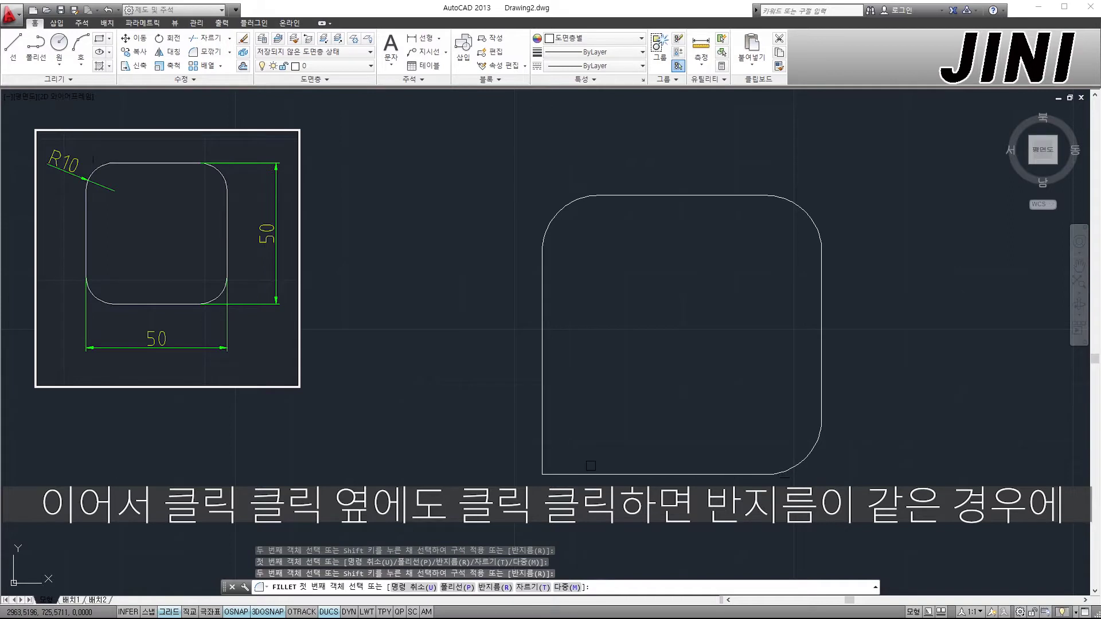
left_click(571, 472)
left_click(542, 450)
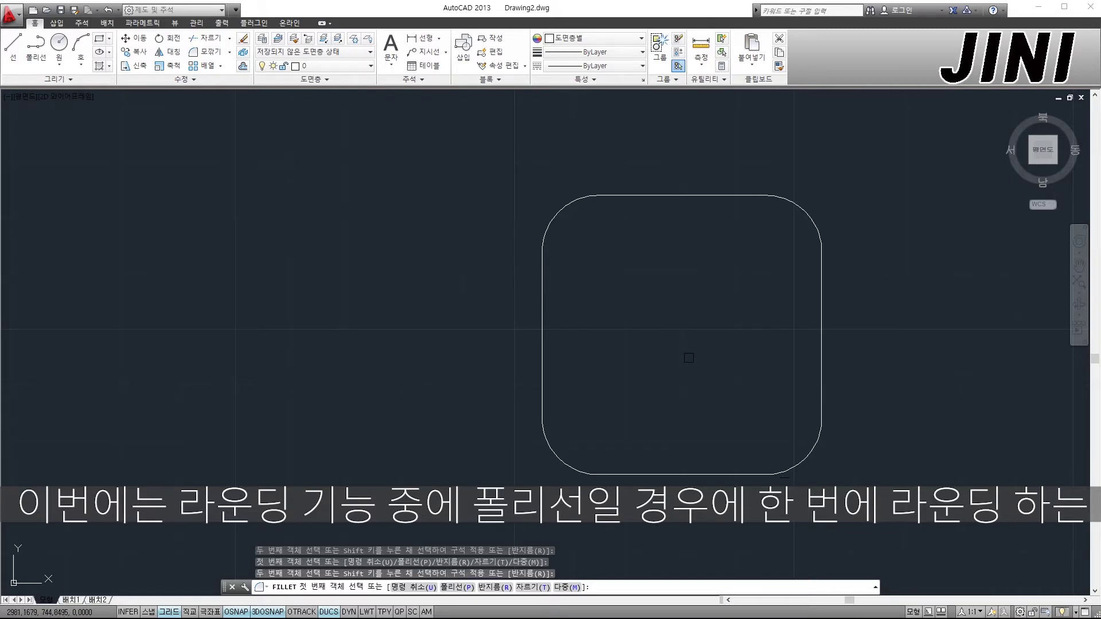
key("Escape")
key("Escape")
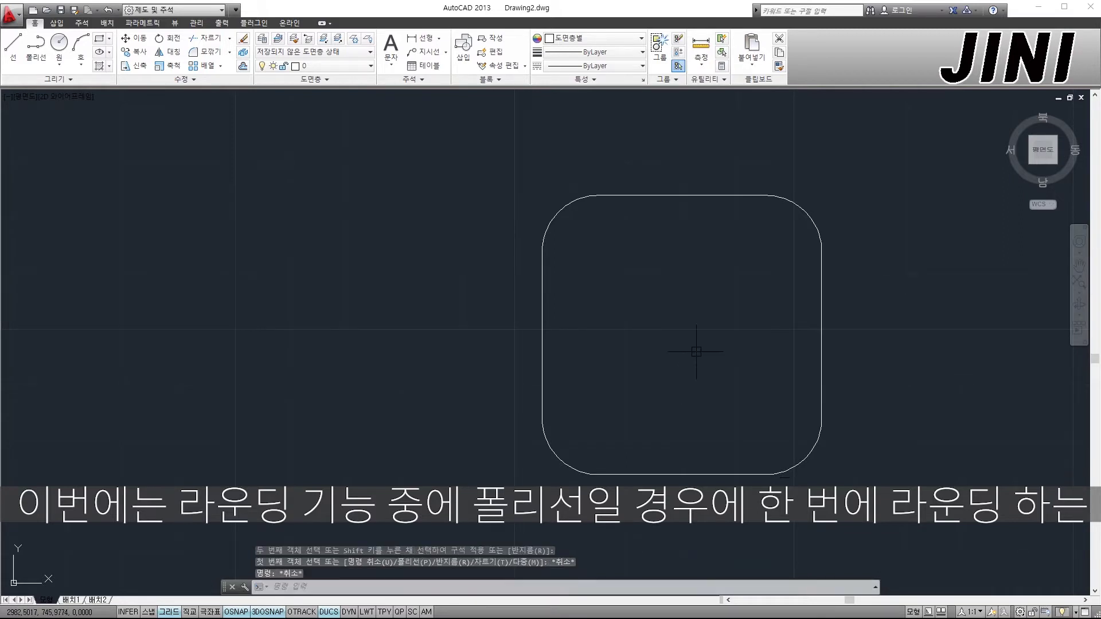
scroll(694, 354, "down", 2)
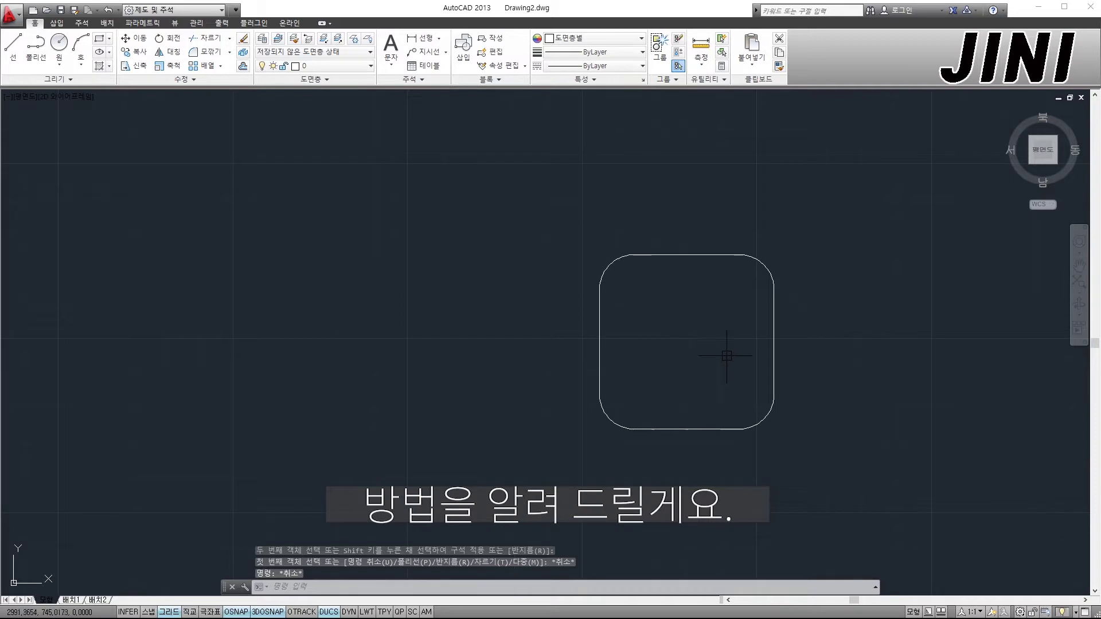
middle_click_drag(649, 360, 1032, 339)
middle_click_drag(795, 357, 857, 356)
middle_click_drag(672, 360, 803, 362)
type("rec")
key("Return")
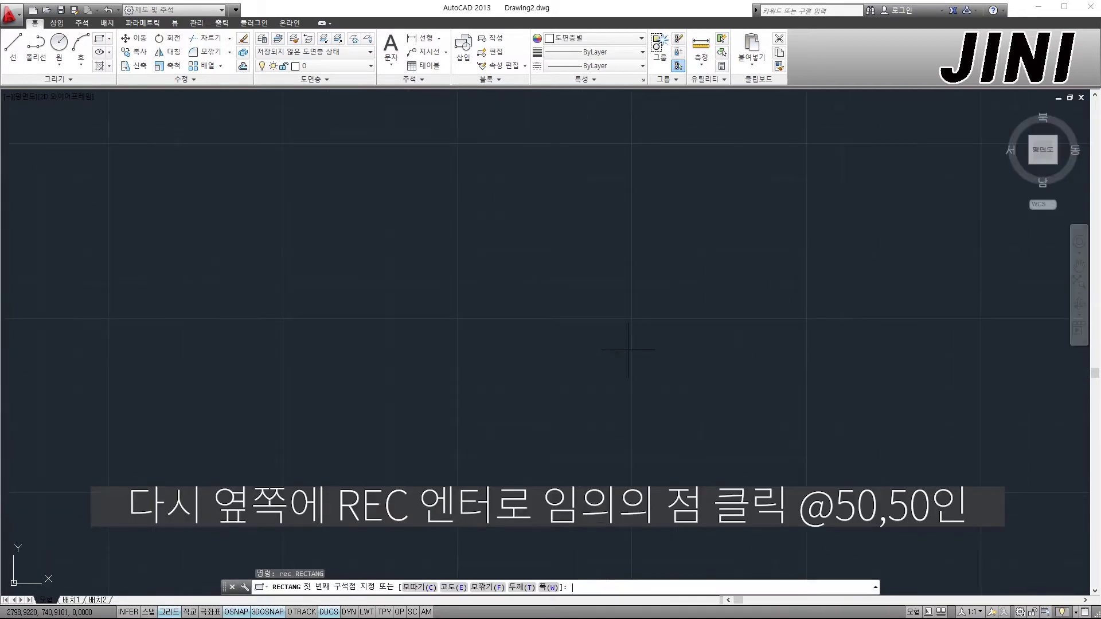
left_click(595, 408)
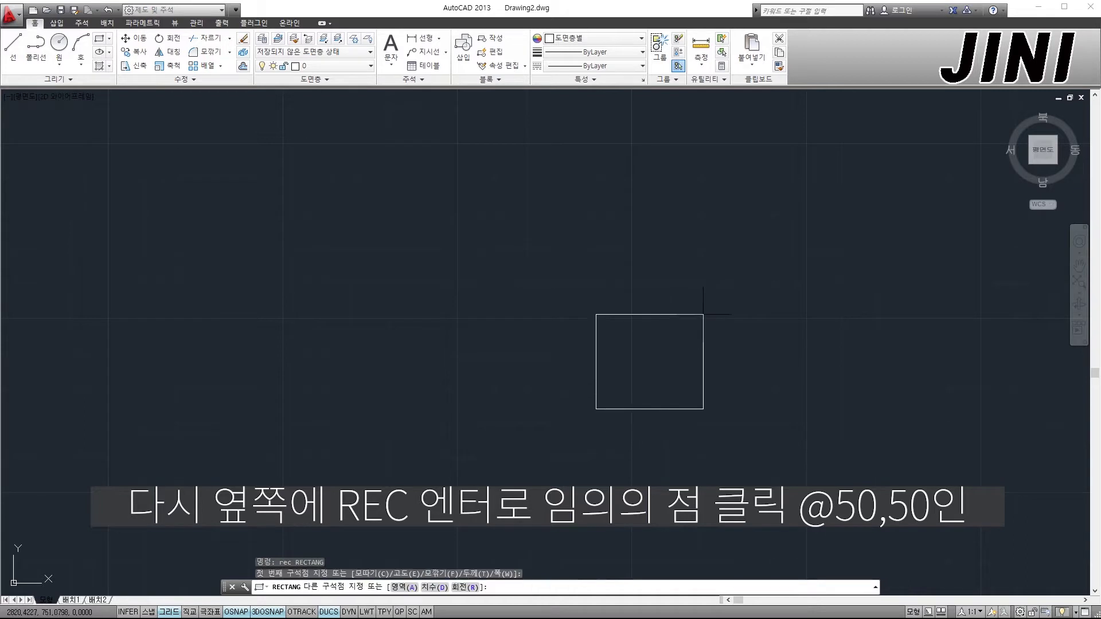
type("@50,50")
key("Return")
Fillet all four corners of the second square at once with radius 10, using the Polyline option
scroll(703, 314, "up", 2)
scroll(688, 307, "up", 2)
mouse_move(668, 337)
middle_mouse_down()
mouse_move(725, 321)
mouse_move(687, 325)
middle_mouse_up()
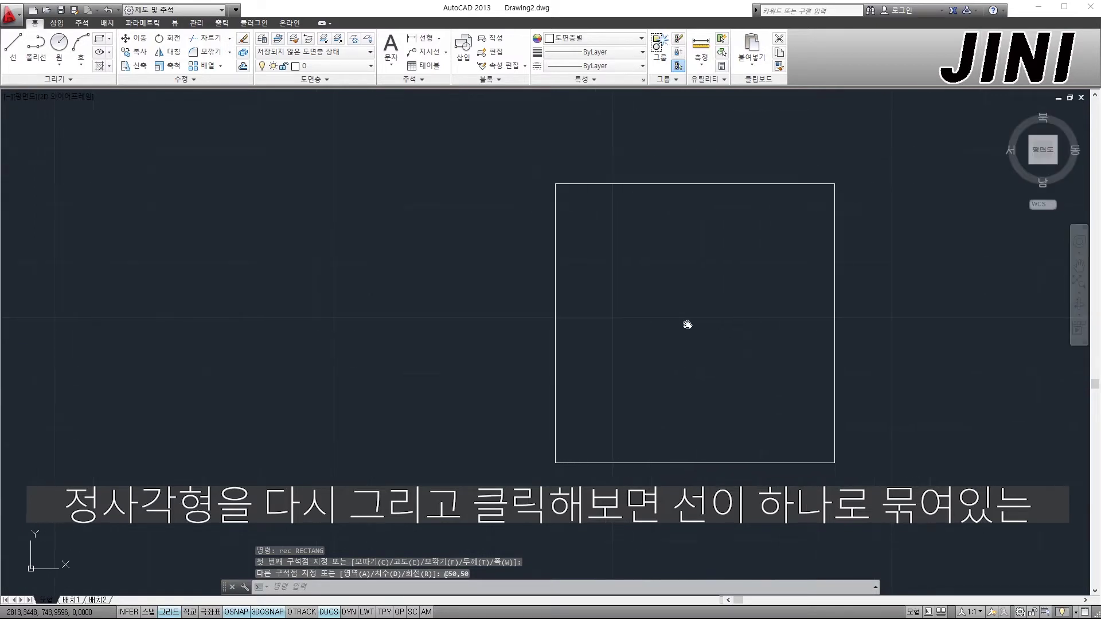
left_click(662, 184)
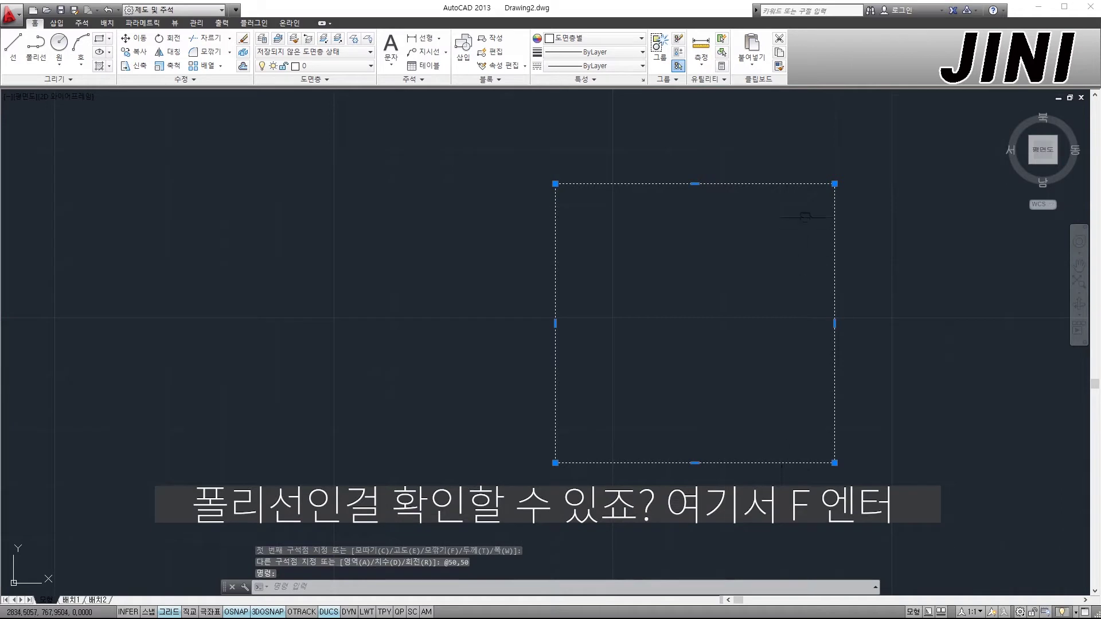
key("Escape")
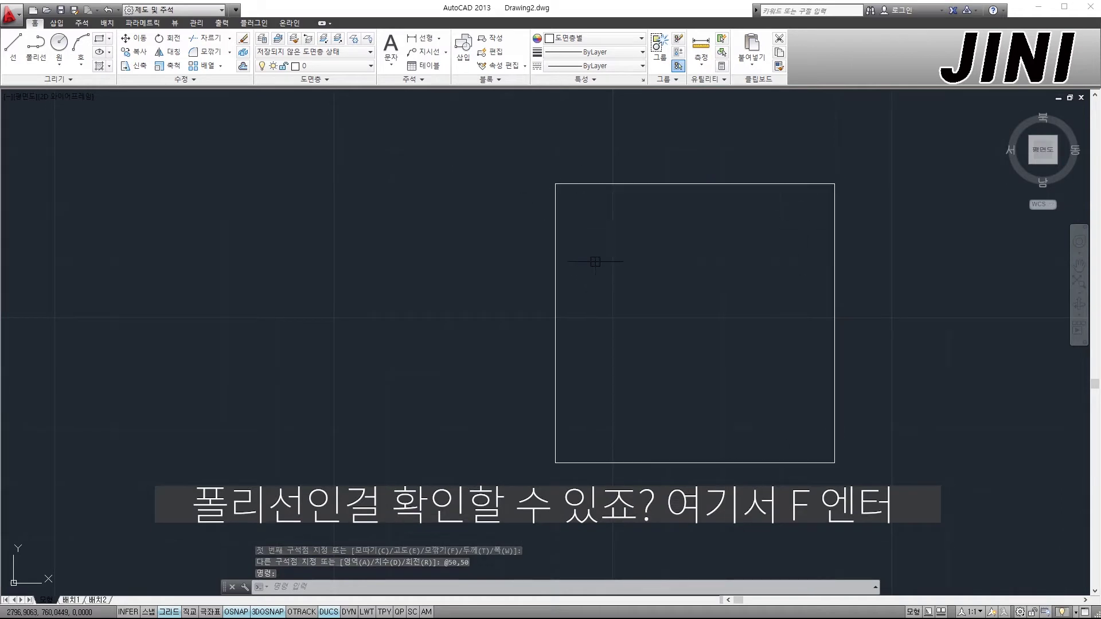
type("f")
key("Return")
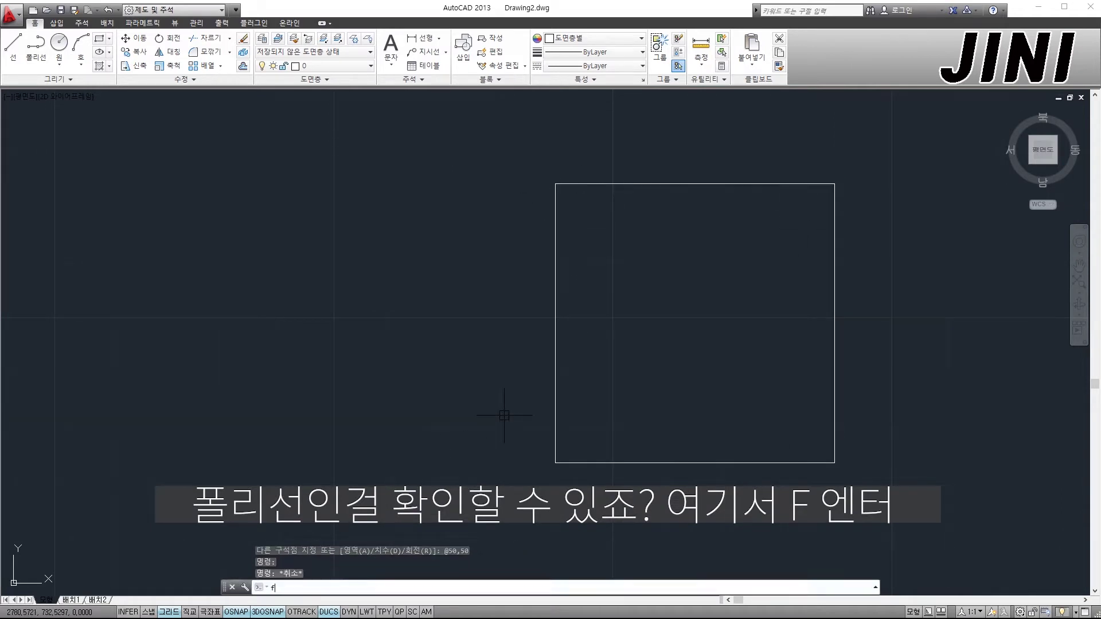
type("r")
key("Return")
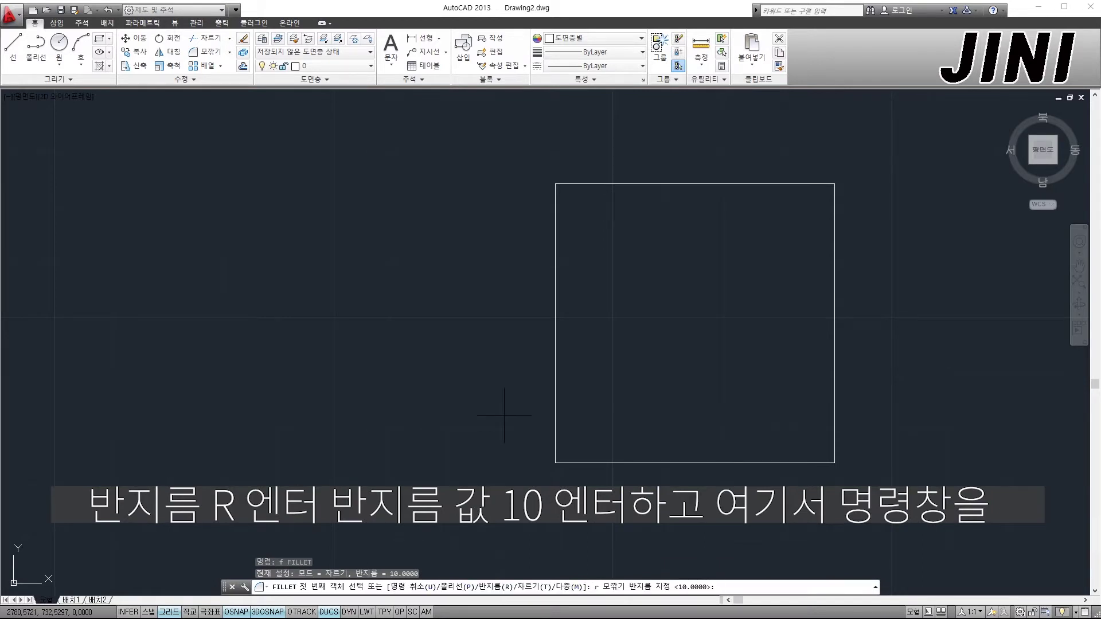
type("10")
key("Return")
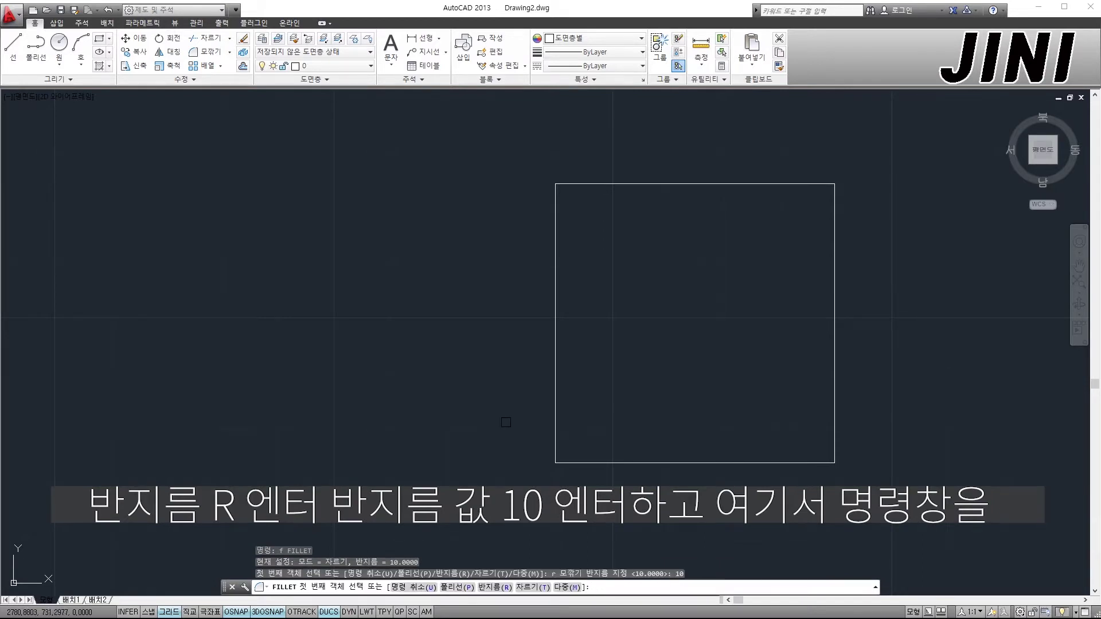
left_click(456, 587)
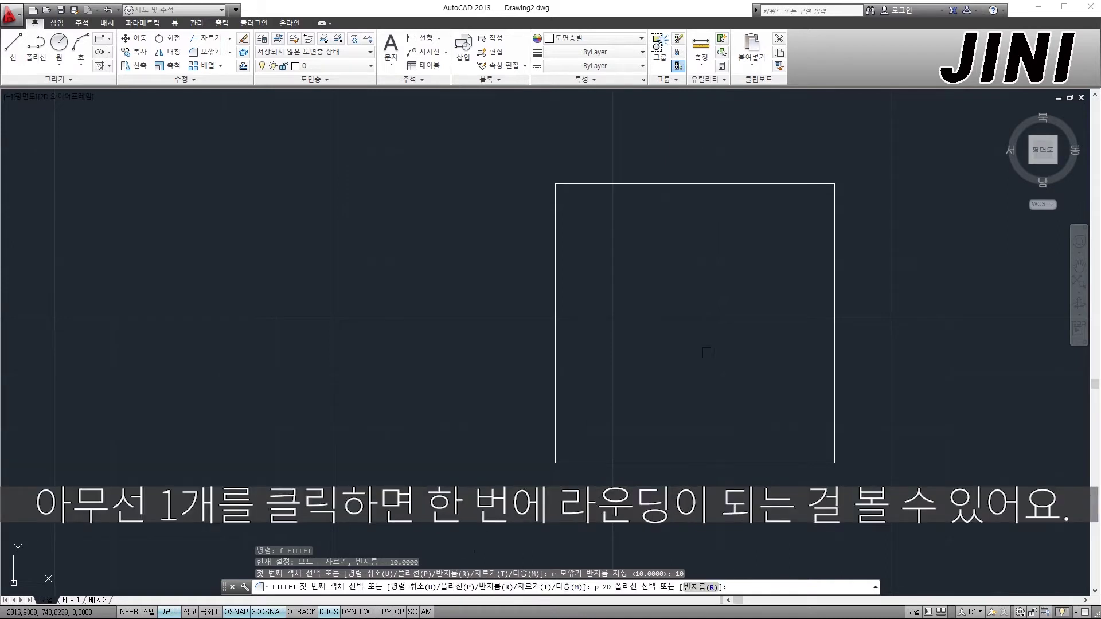
left_click(555, 376)
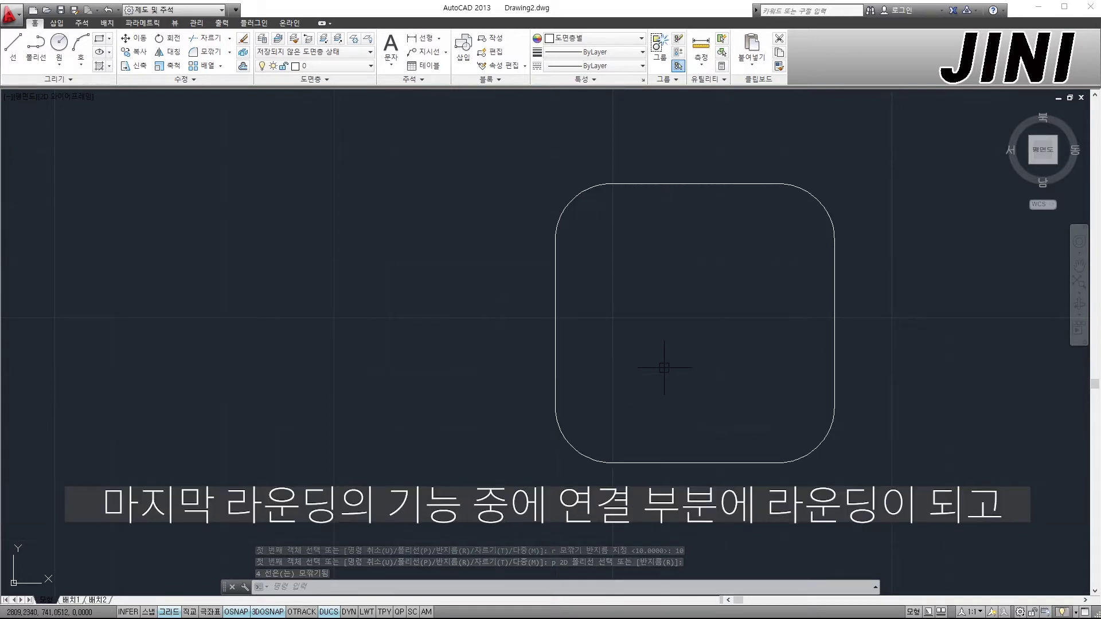
middle_click_drag(597, 389, 836, 388)
middle_click_drag(499, 369, 855, 363)
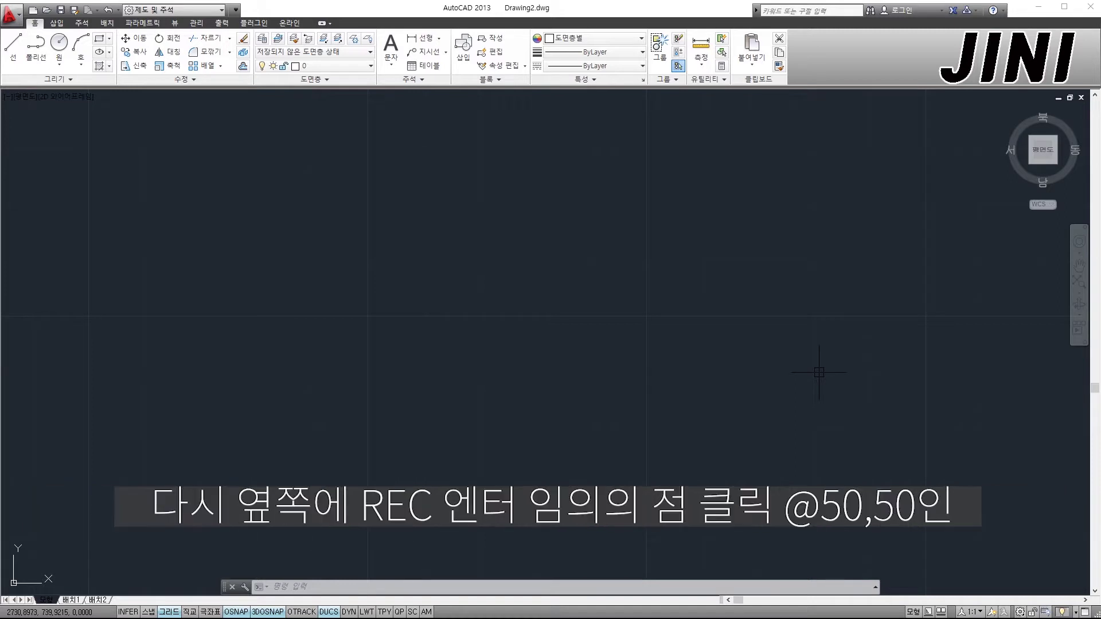
type("rec")
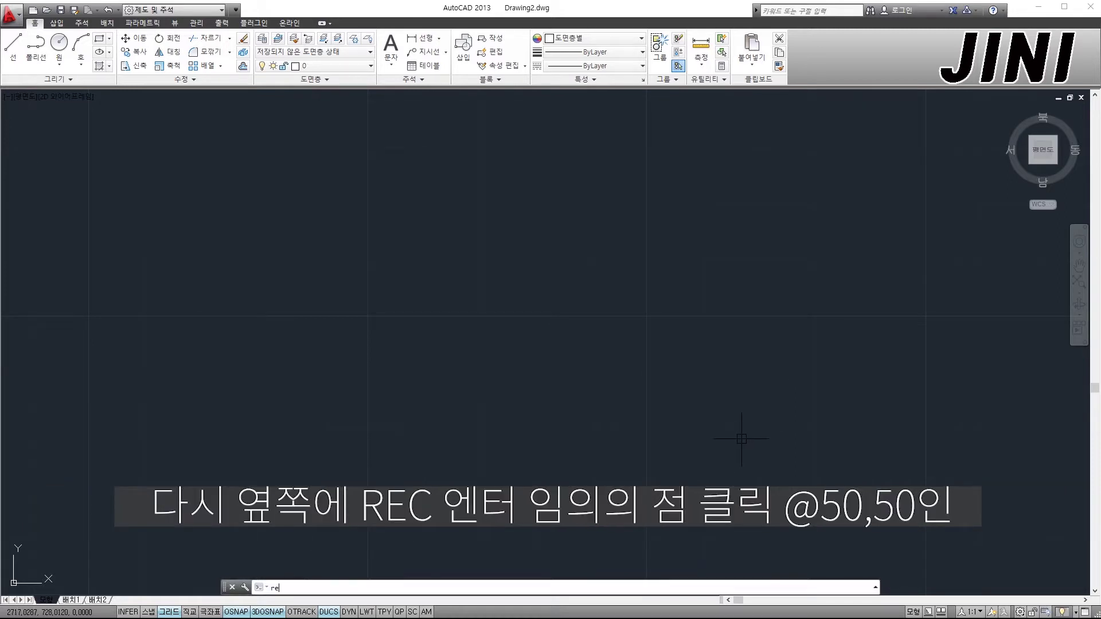
key("Return")
left_click(574, 423)
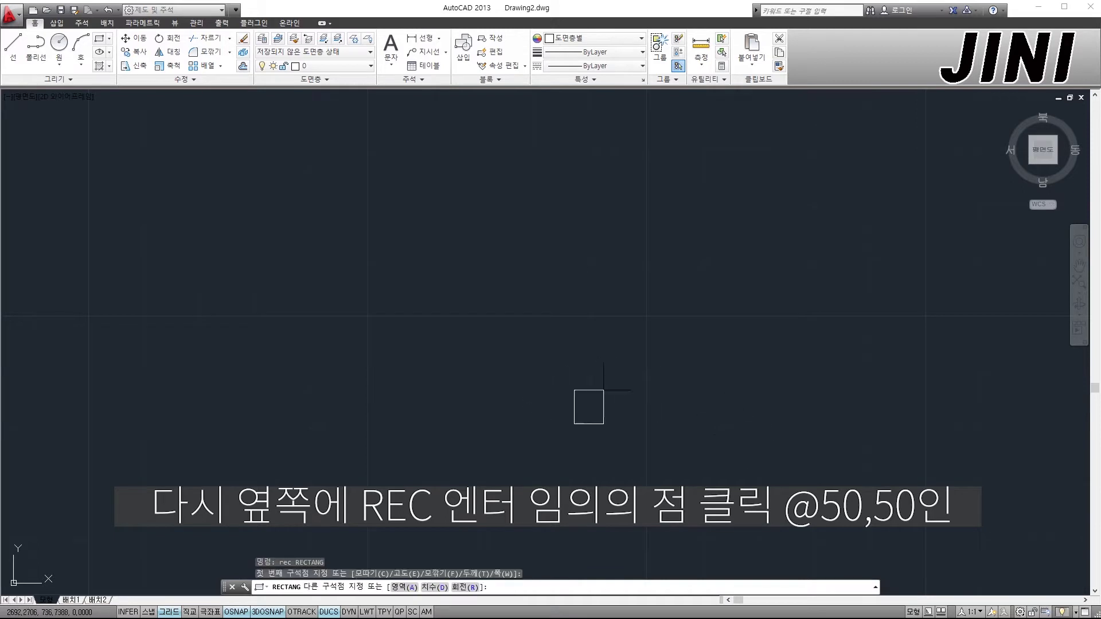
type("@50,50")
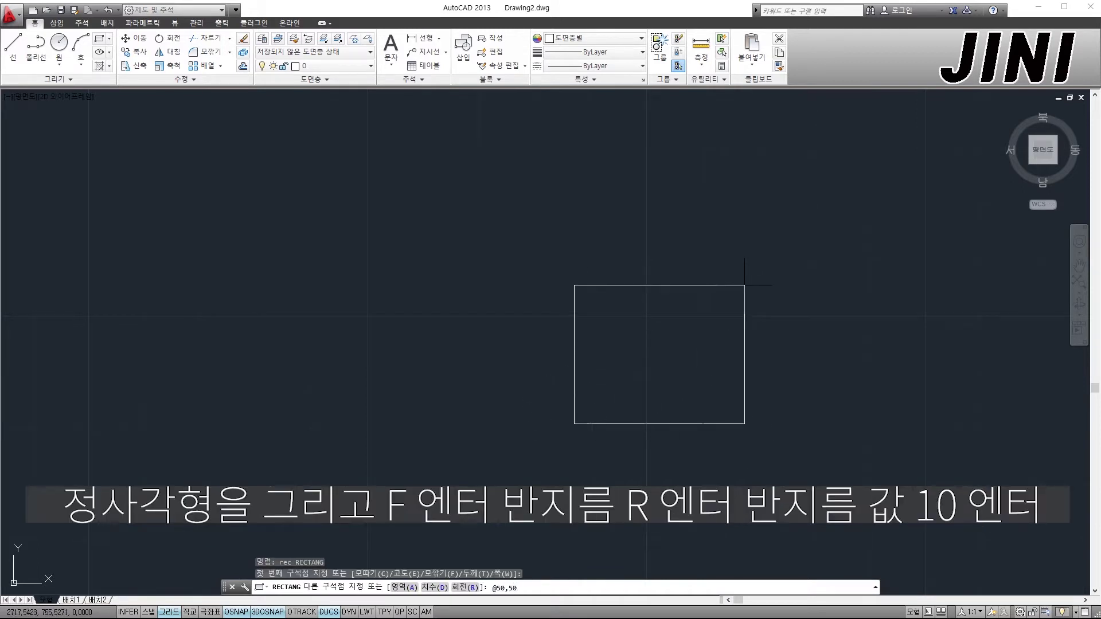
key("Return")
Fillet all four corners of the third square with radius 10, using the No trim mode and the Polyline option
middle_click_drag(681, 327, 537, 348)
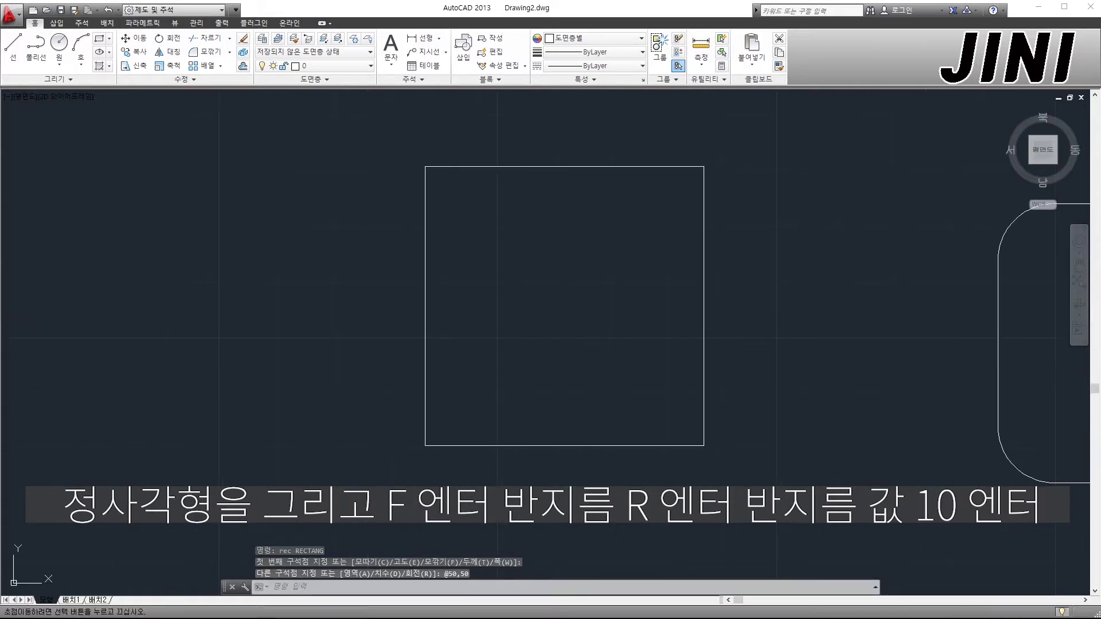
type("f")
key("Return")
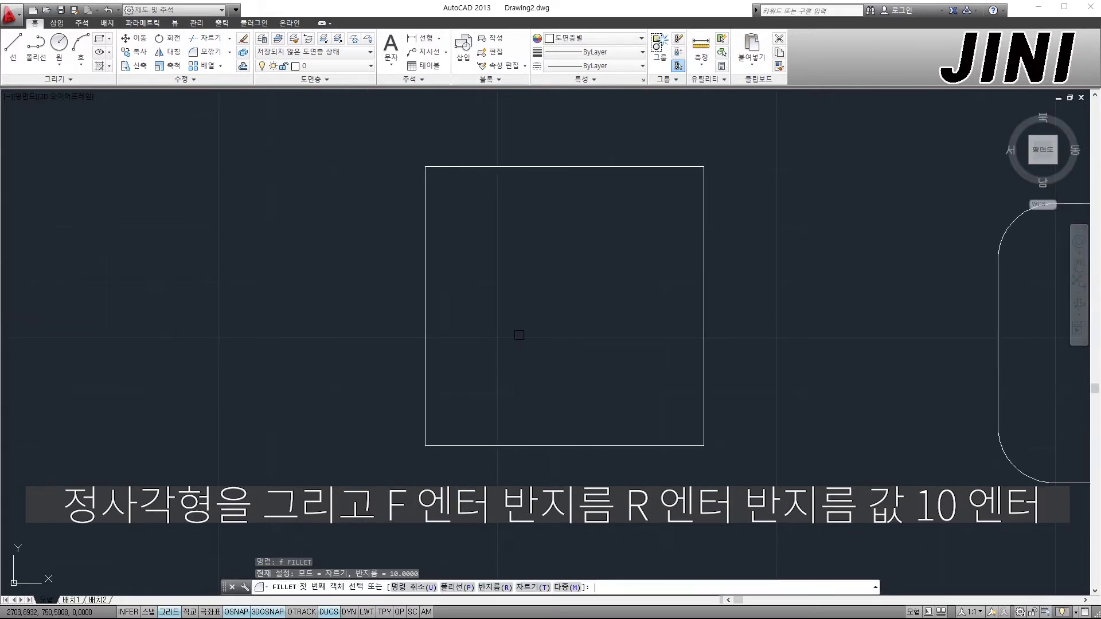
type("r")
key("Return")
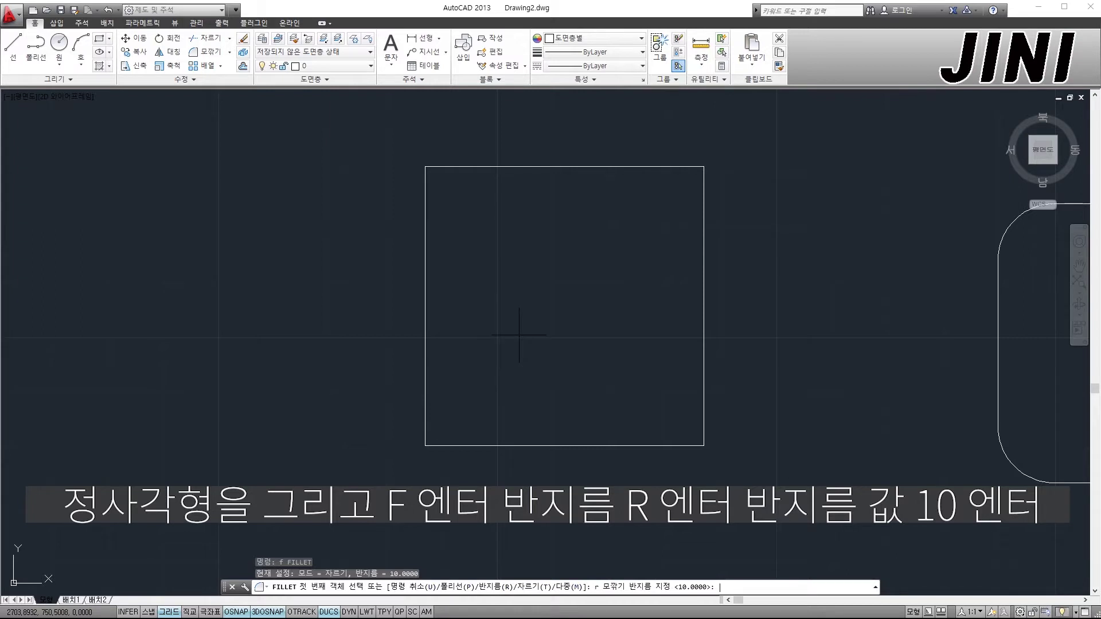
key("Return")
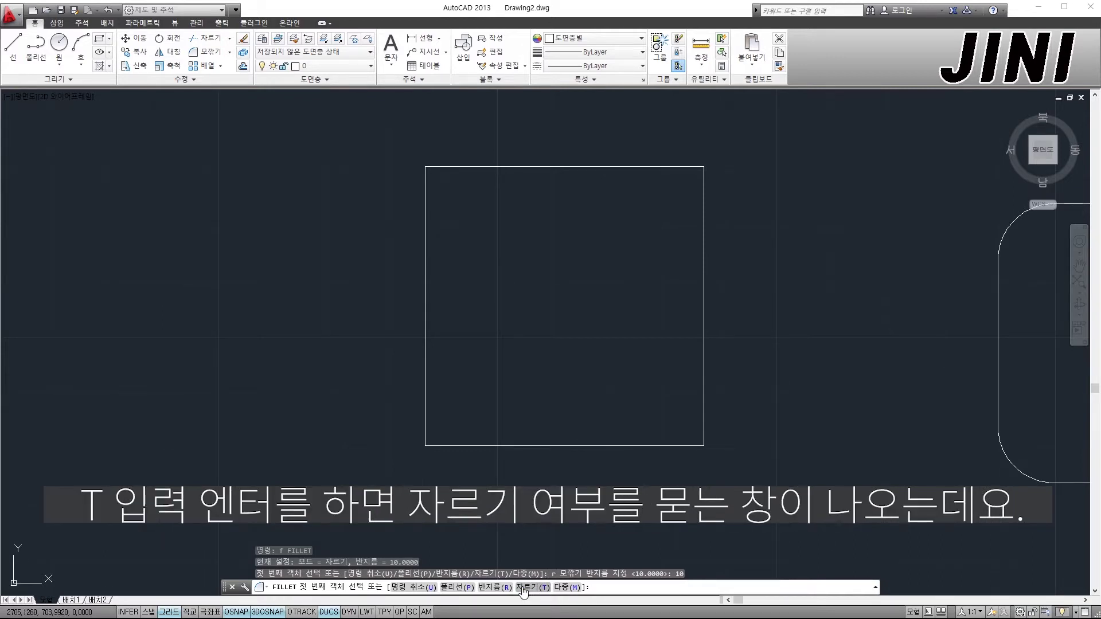
key("Return")
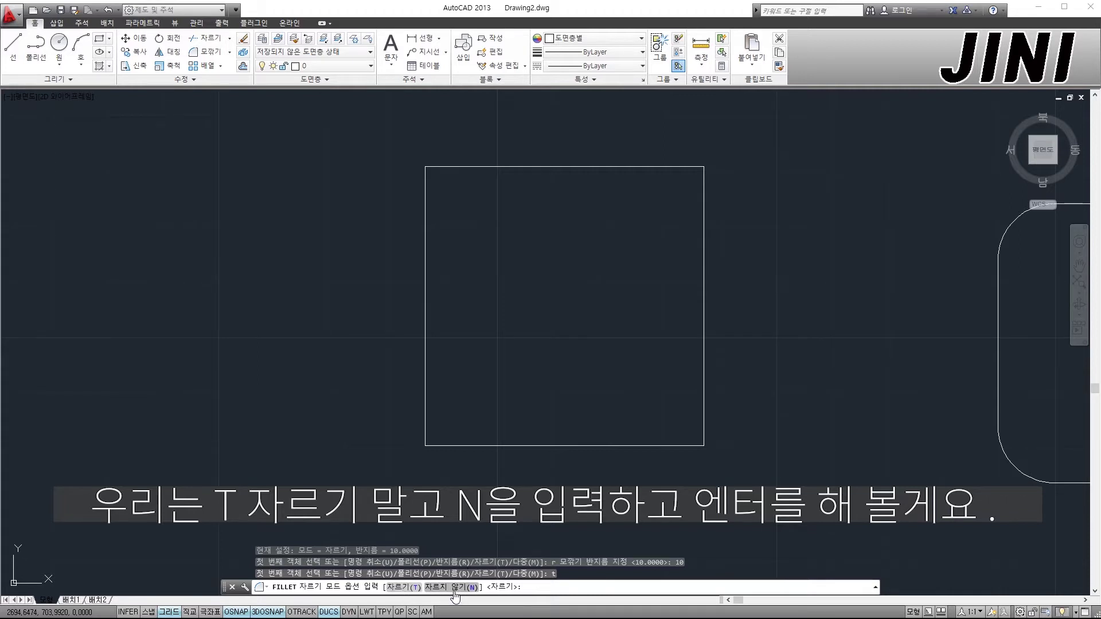
key("Return")
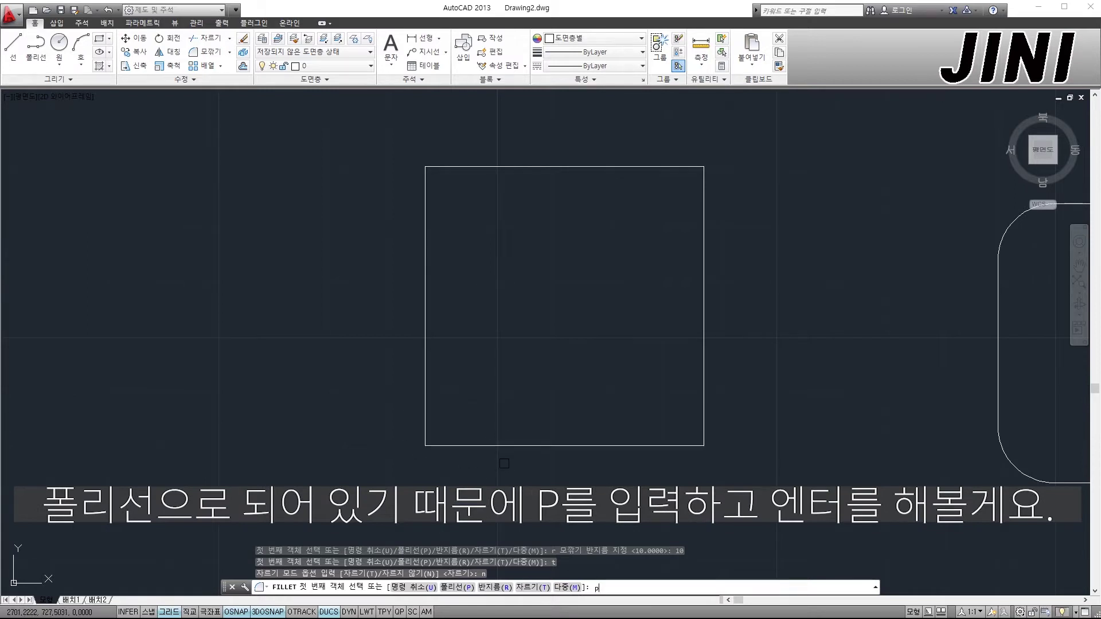
key("Return")
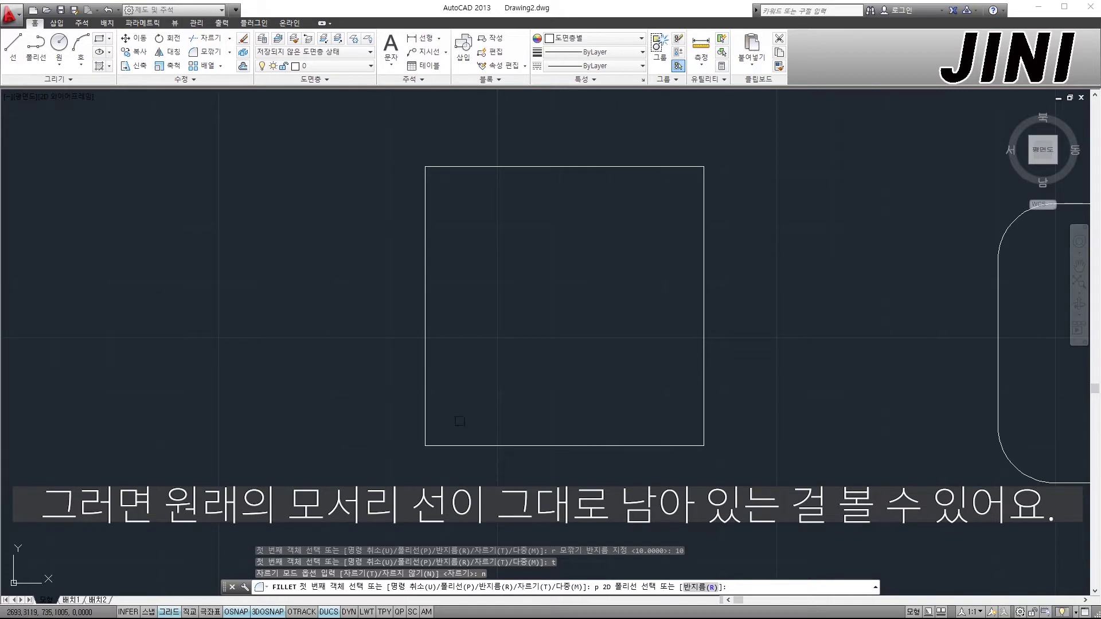
left_click(421, 417)
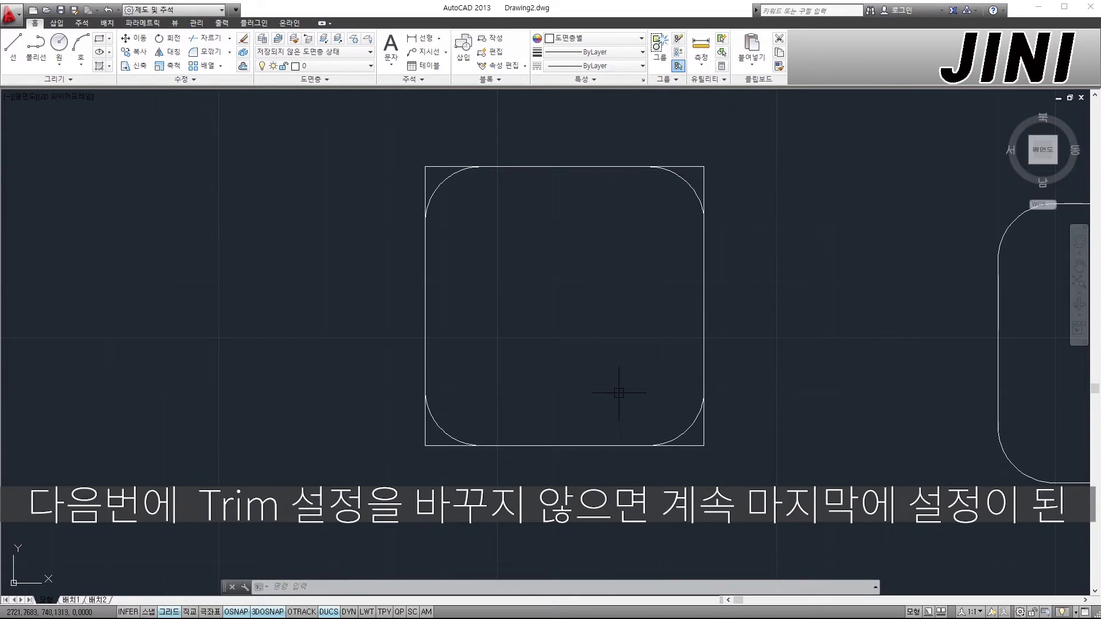
type("f")
key("Return")
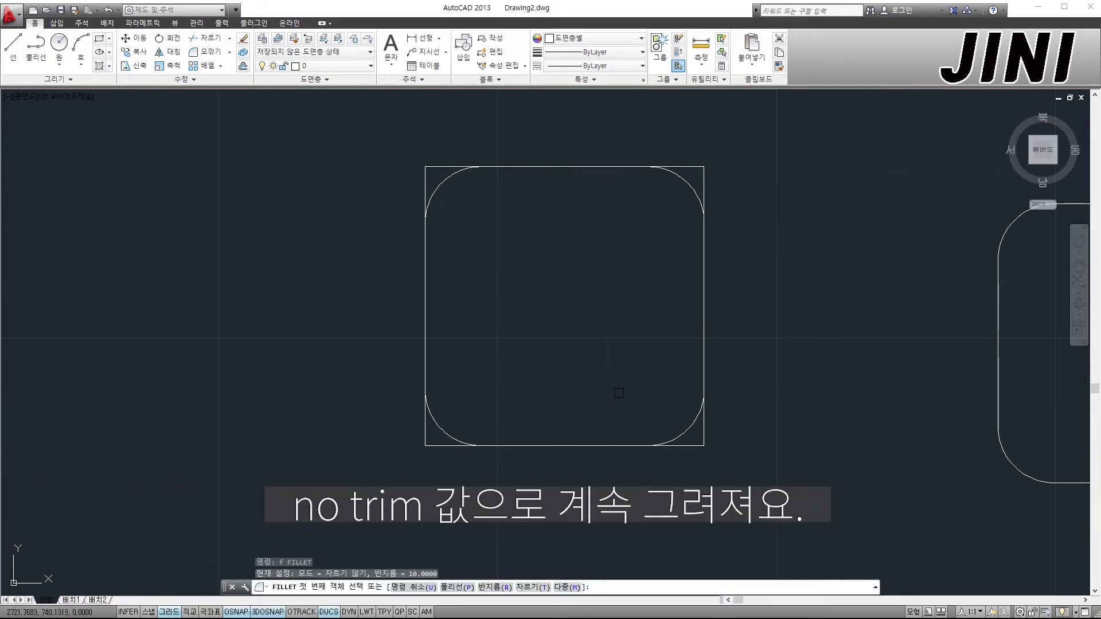
type("r")
key("Return")
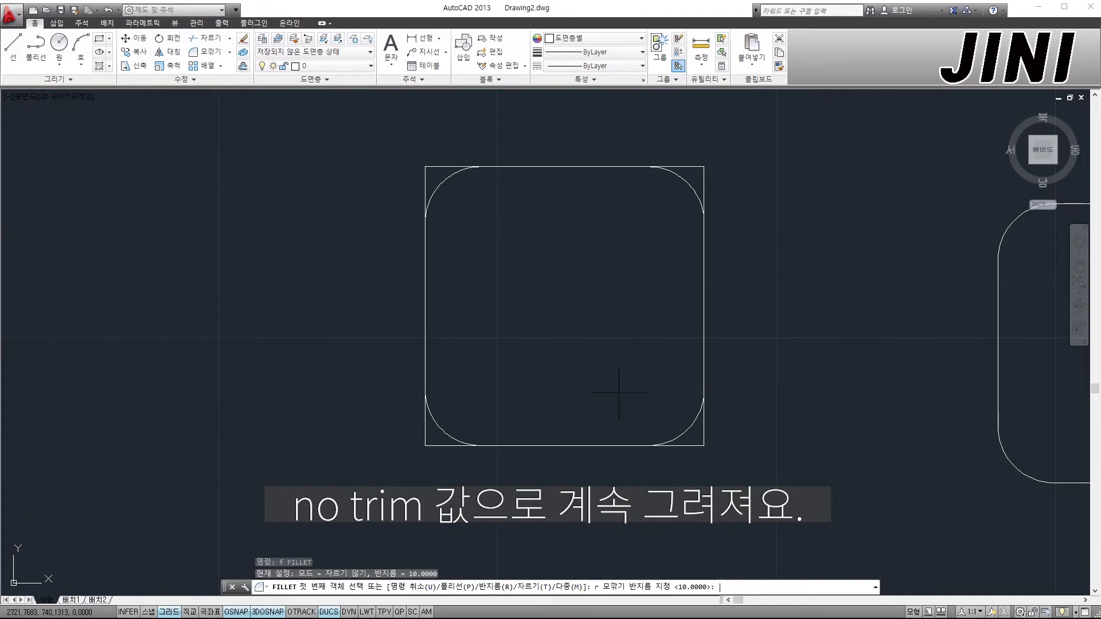
key("Escape")
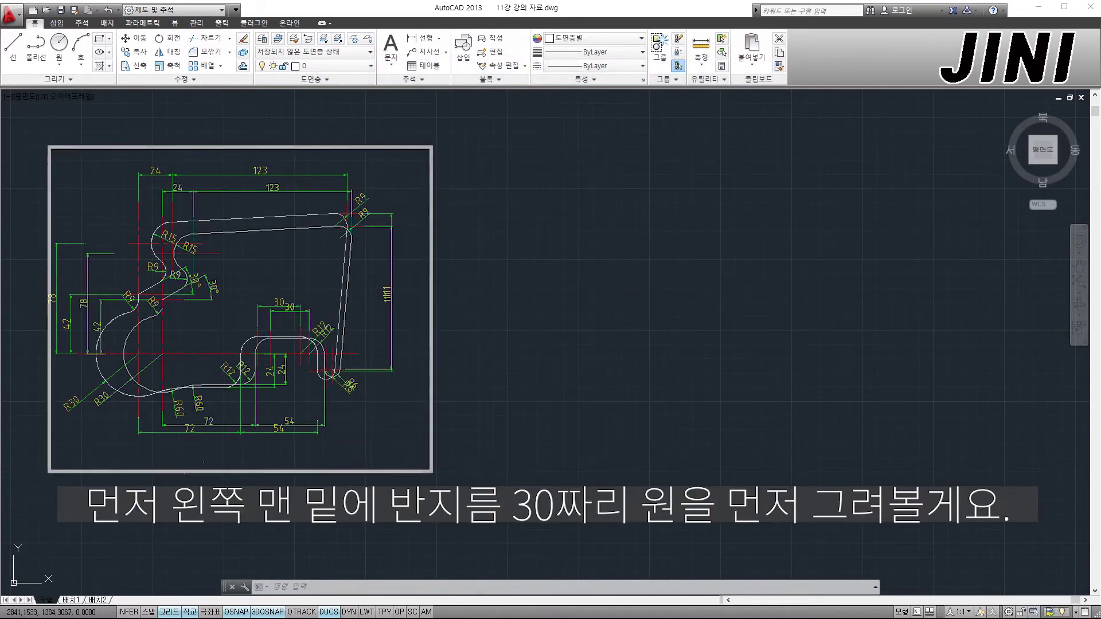
Draw a circle of radius 30 in the empty area right of the reference drawing
left_click(537, 298)
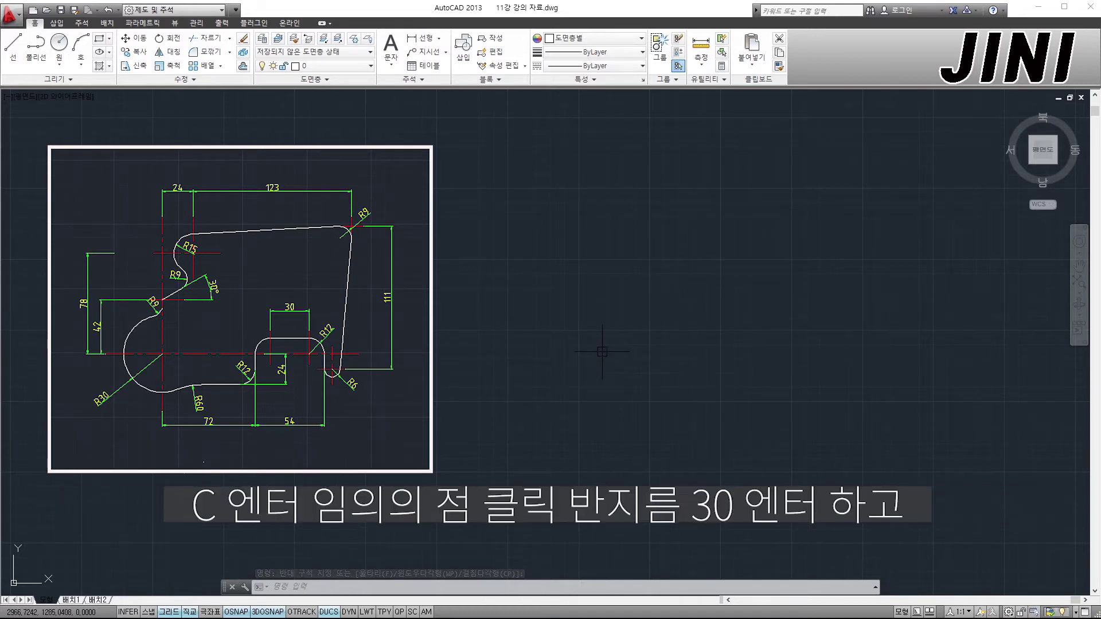
type("c")
key("Return")
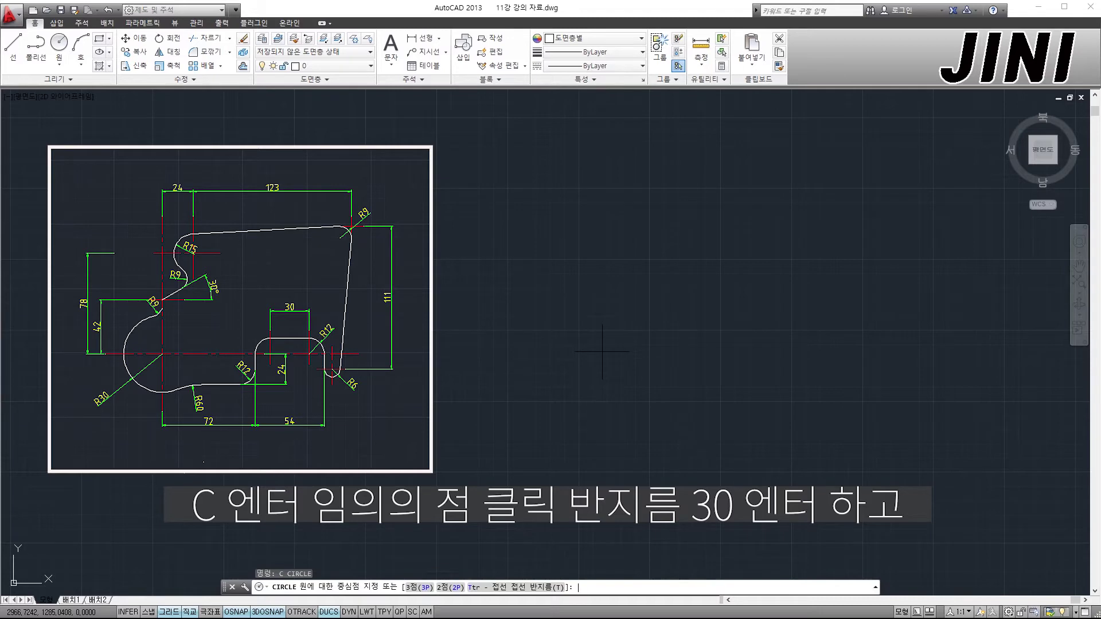
left_click(590, 355)
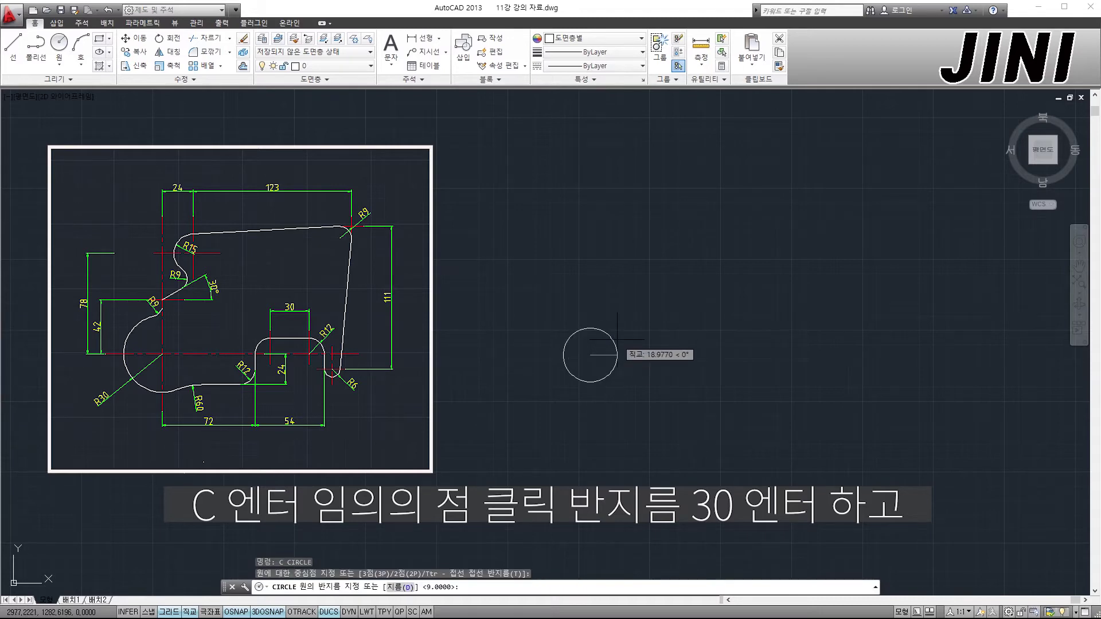
type("30")
key("Return")
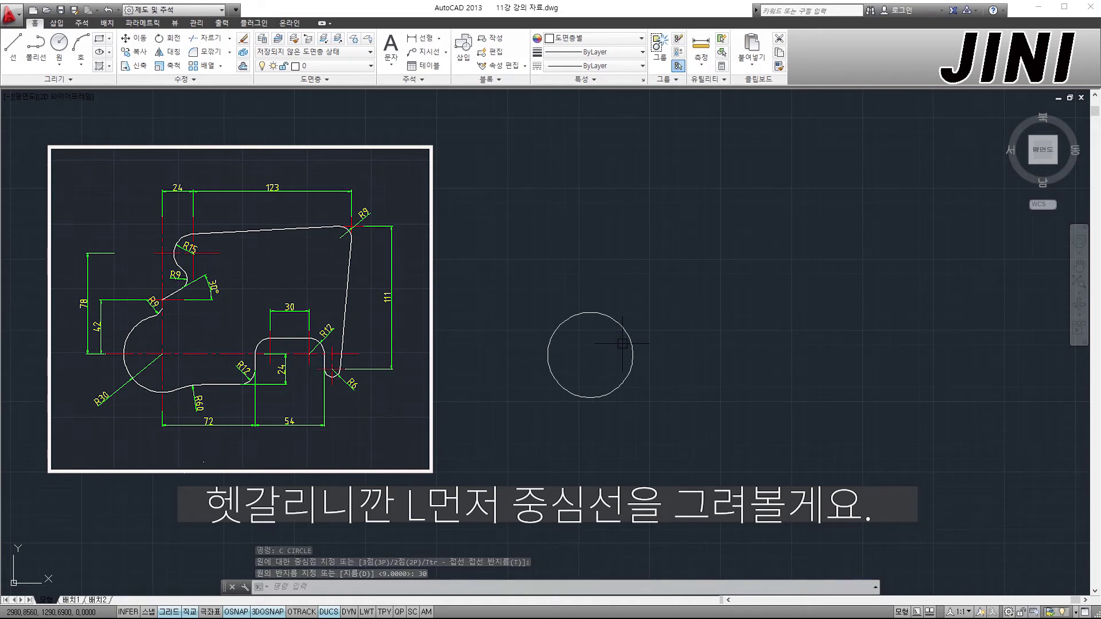
Draw a long horizontal centre line from the circle's left quadrant point, running through the circle to the right
type("L")
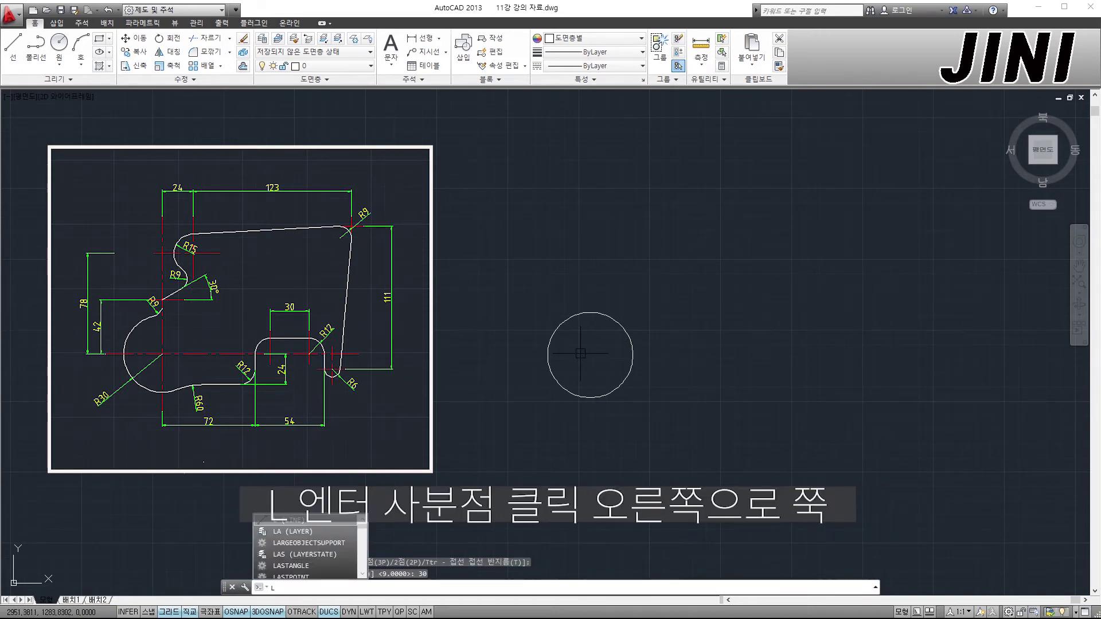
key("Return")
left_click(548, 355)
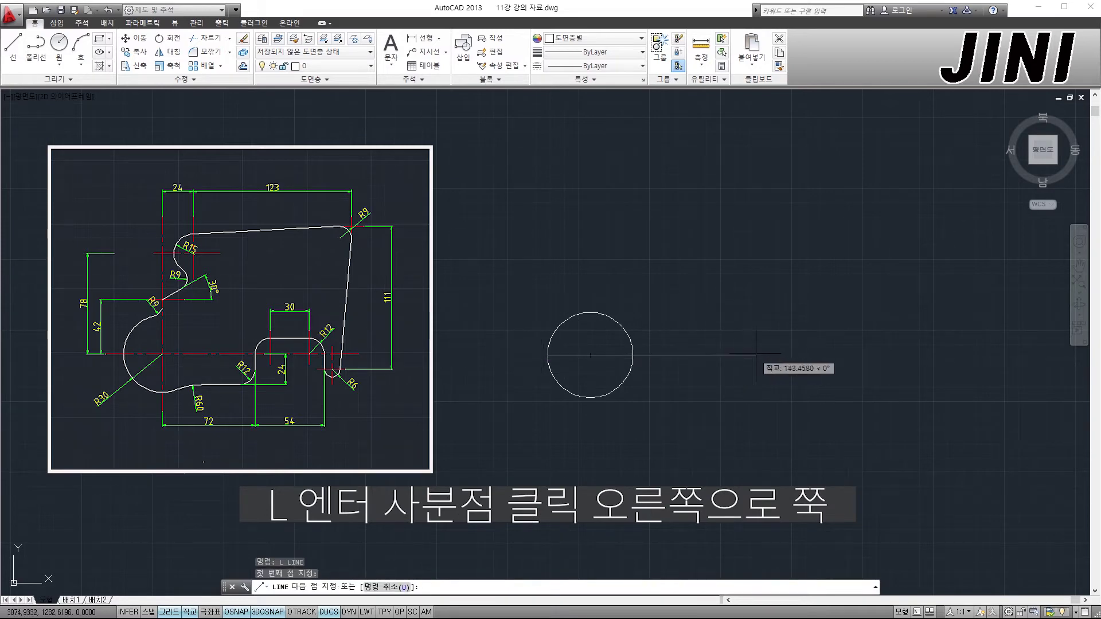
left_click(913, 355)
key("Return")
Draw a vertical centre line about 192 long straight up from the circle's bottom quadrant point
type("L")
key("Return")
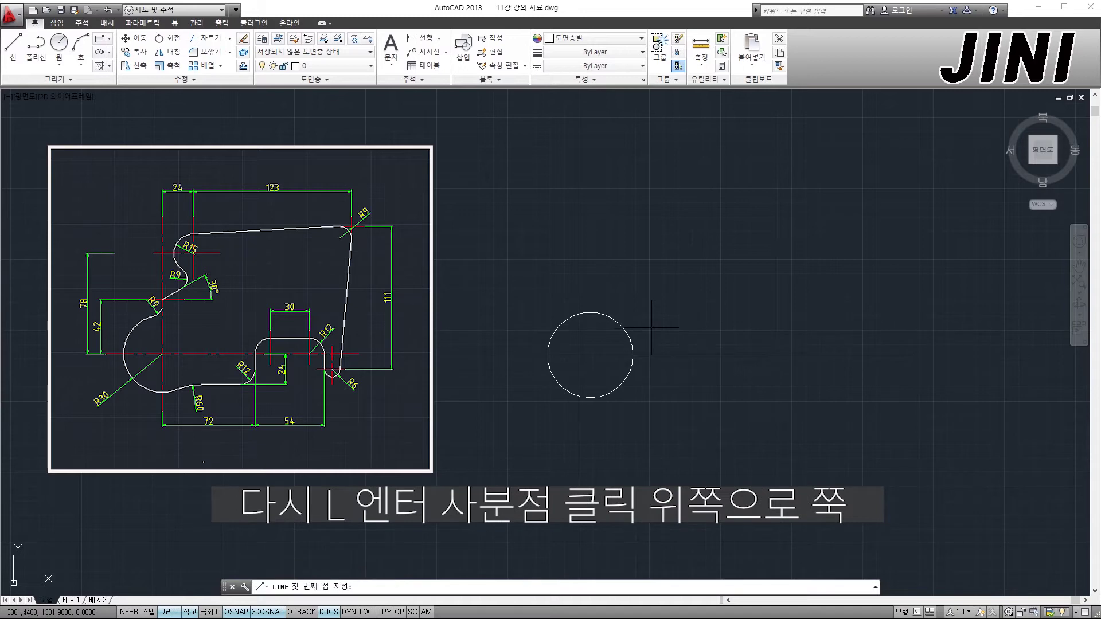
left_click(590, 397)
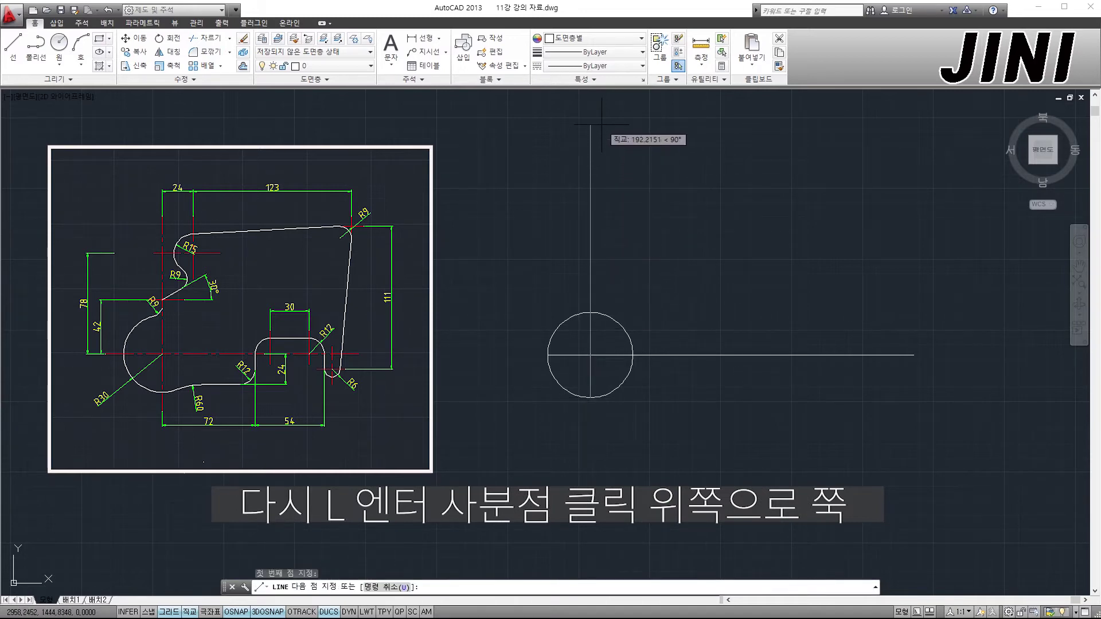
left_click(602, 124)
key("Escape")
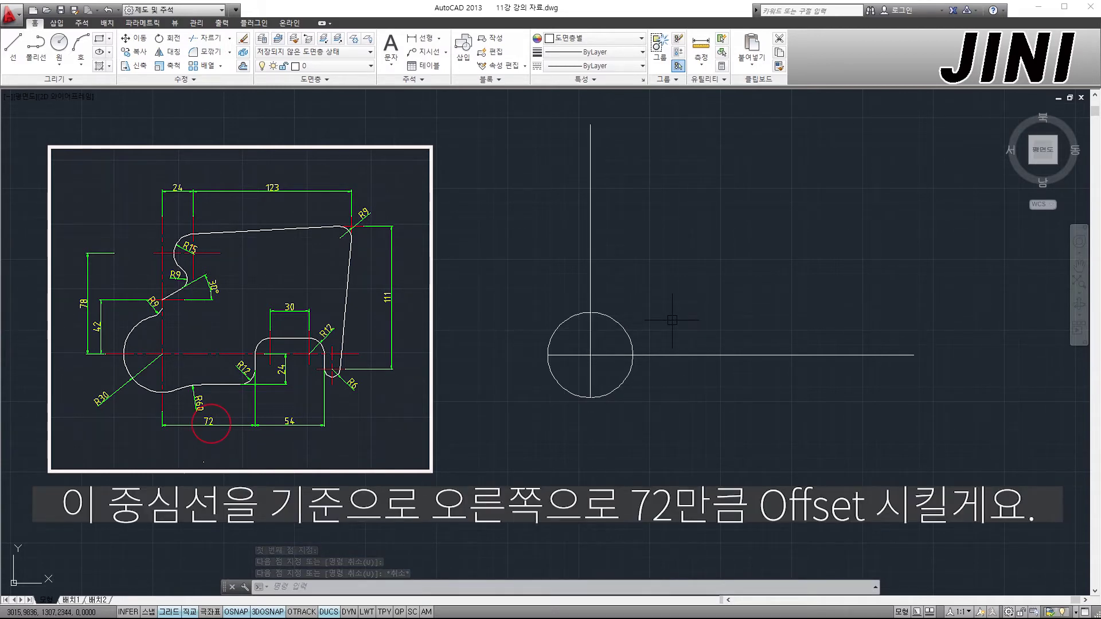
Offset the vertical centre line 72 to the right
type("o")
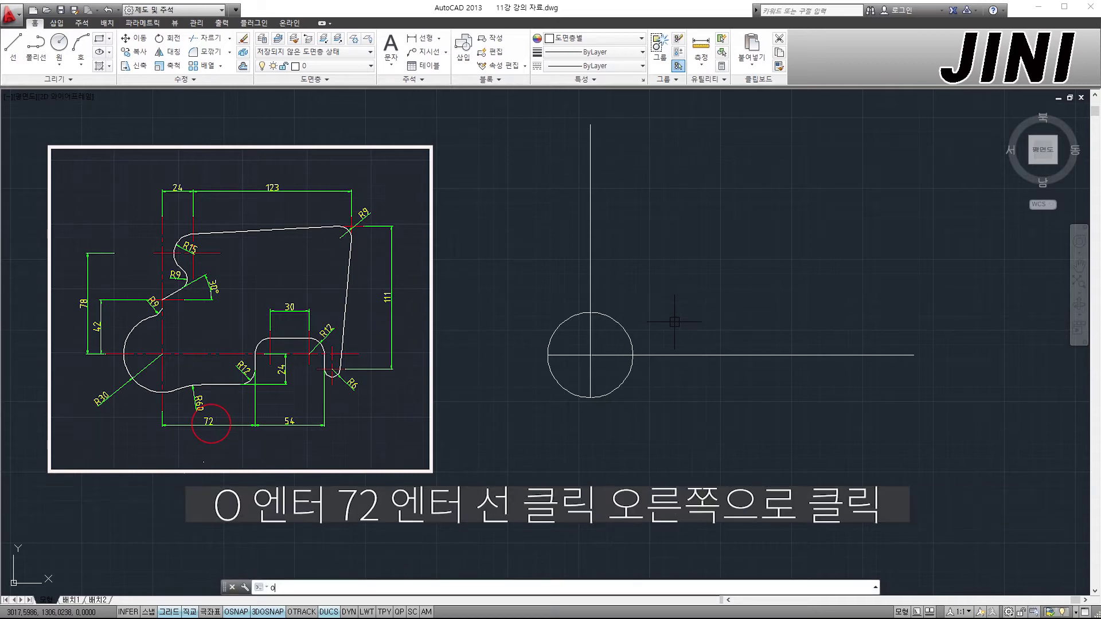
key("Return")
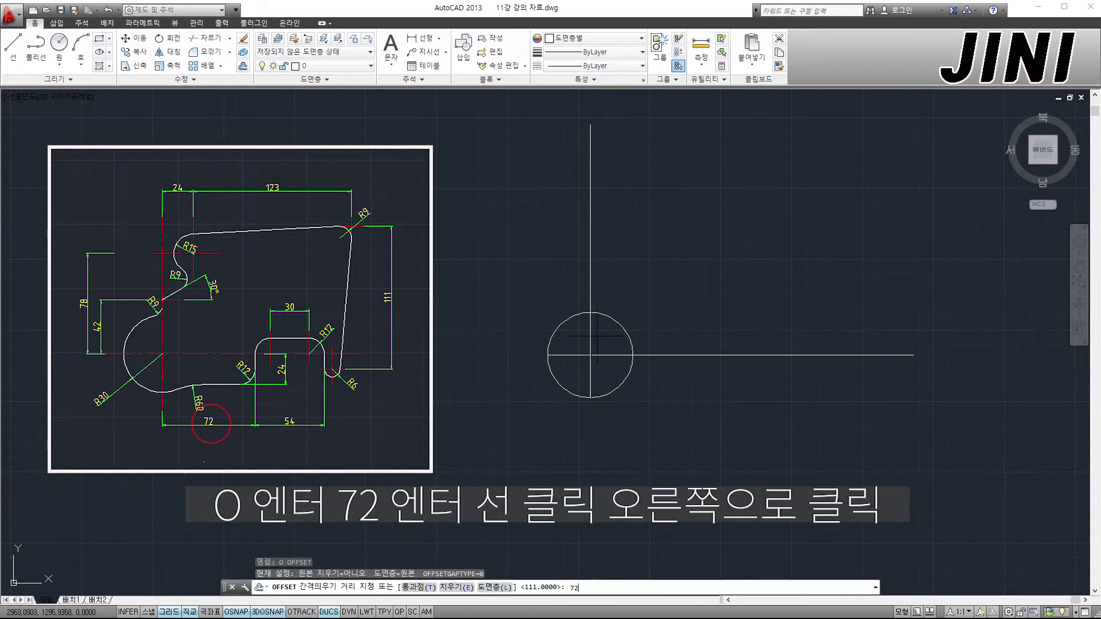
type("72")
key("Return")
left_click(590, 335)
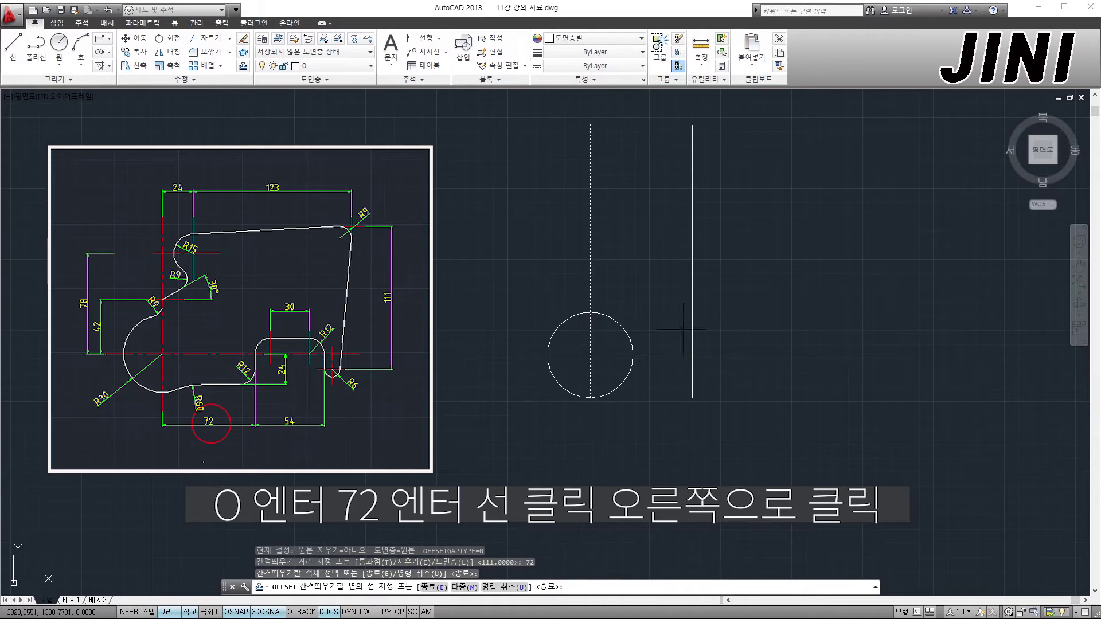
left_click(743, 328)
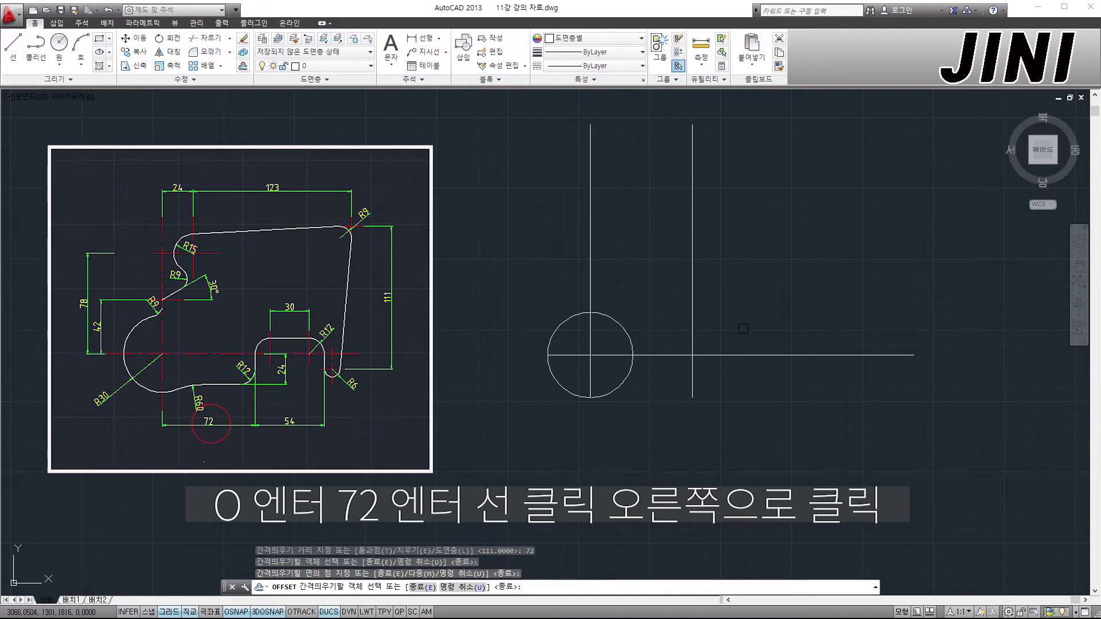
key("Return")
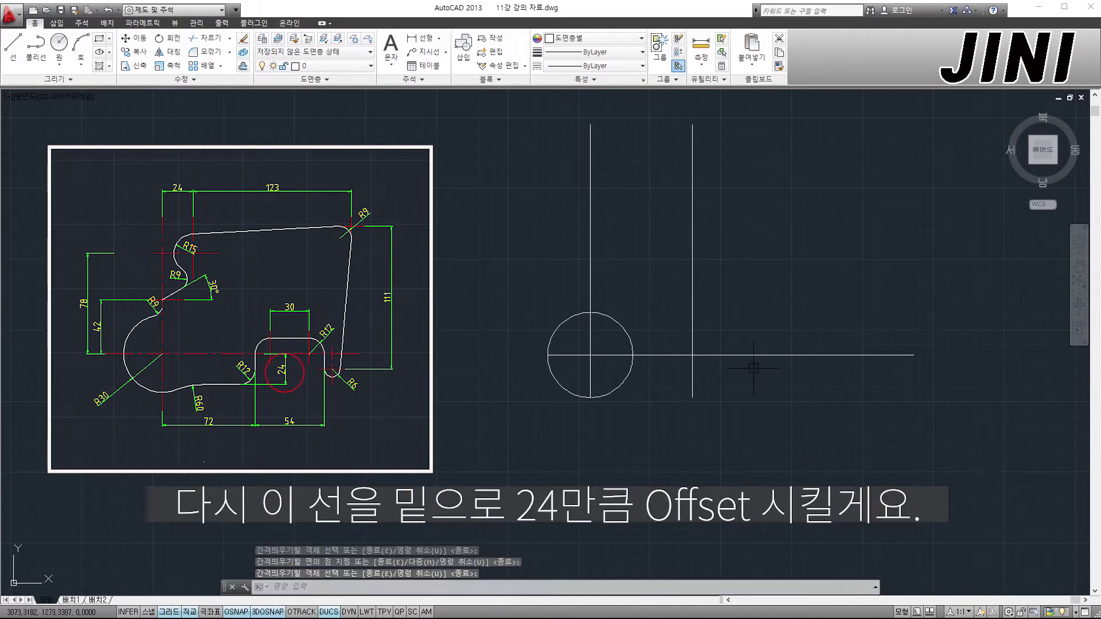
Offset the horizontal centre line 24 downward
left_click(751, 355)
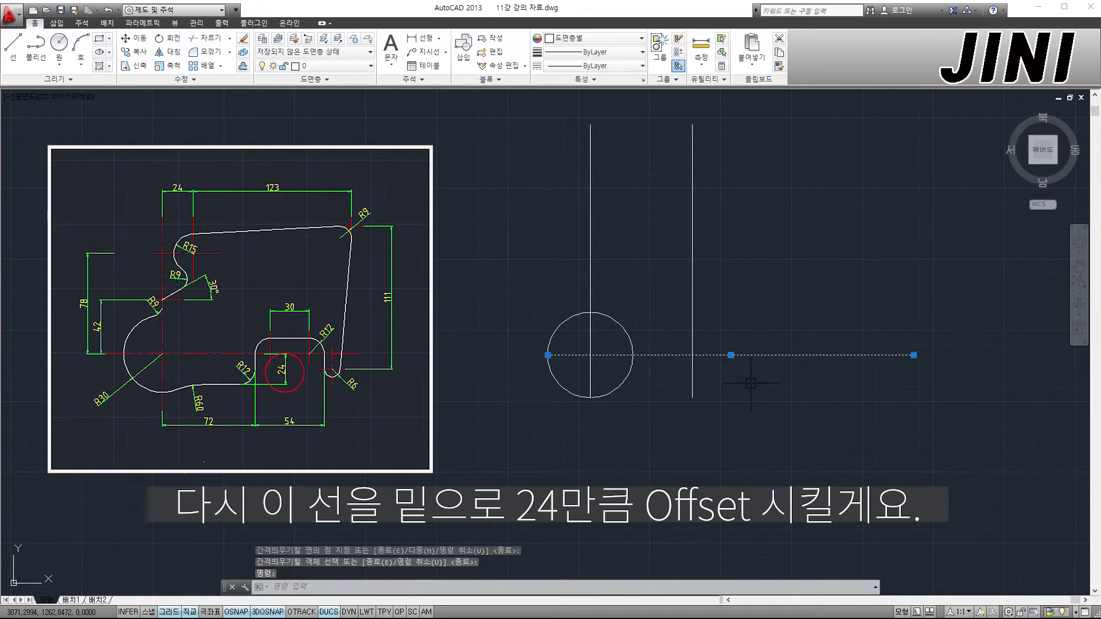
key("Escape")
type("o")
key("Return")
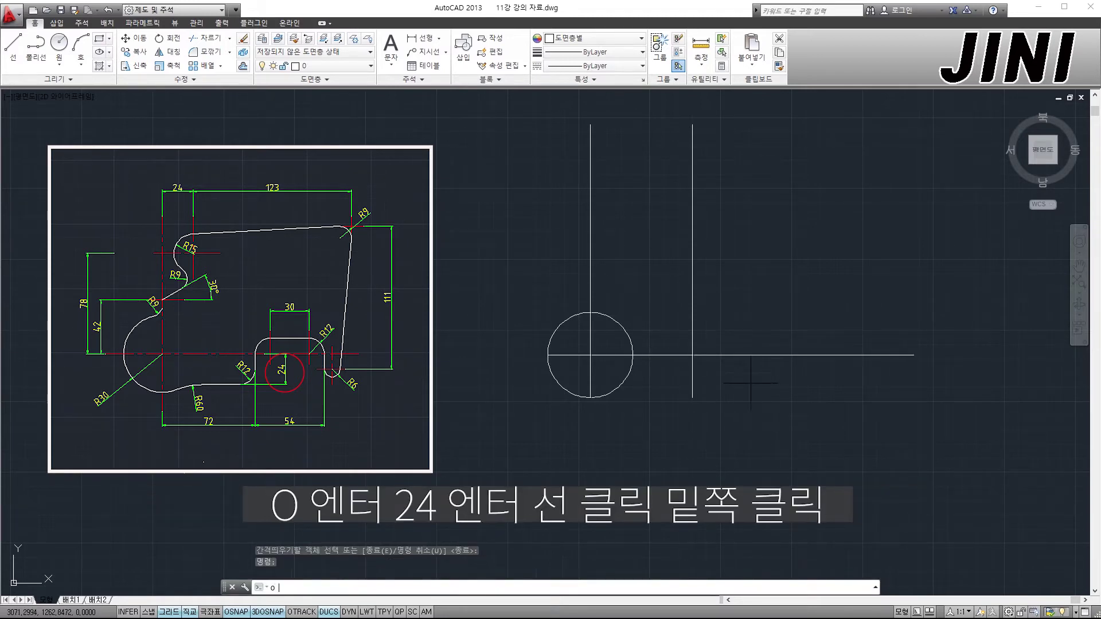
key("Return")
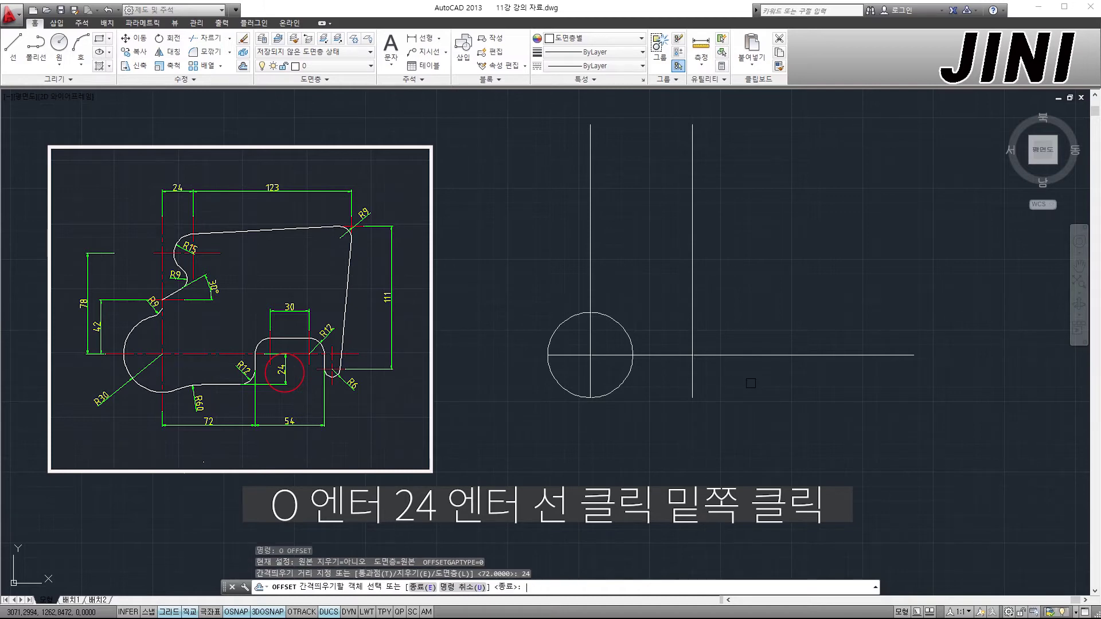
left_click(762, 355)
left_click(754, 387)
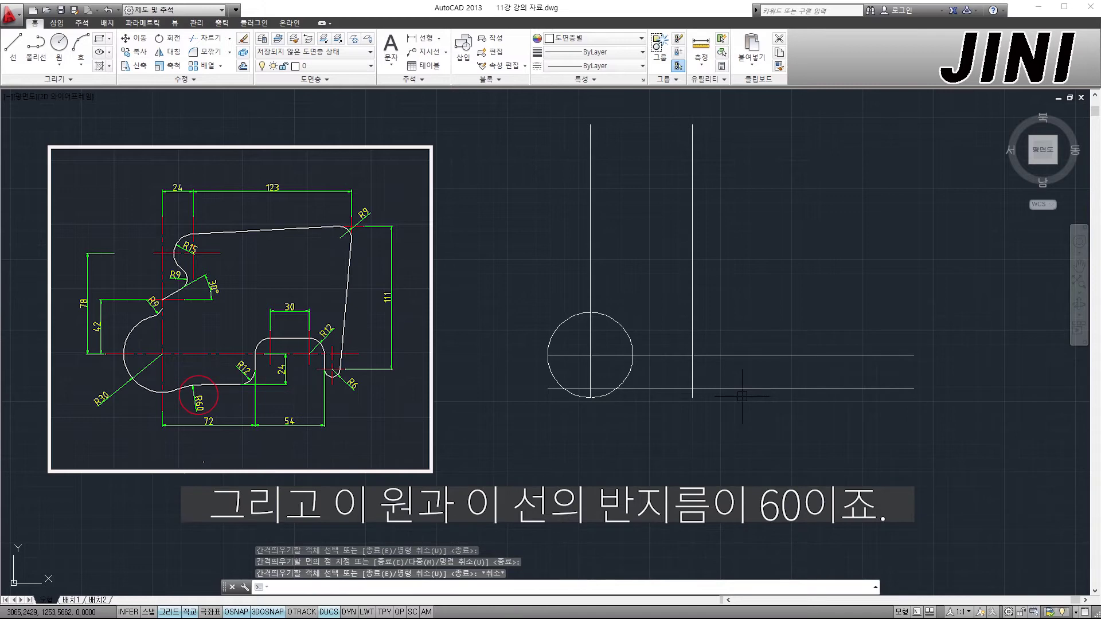
key("Escape")
left_click(604, 396)
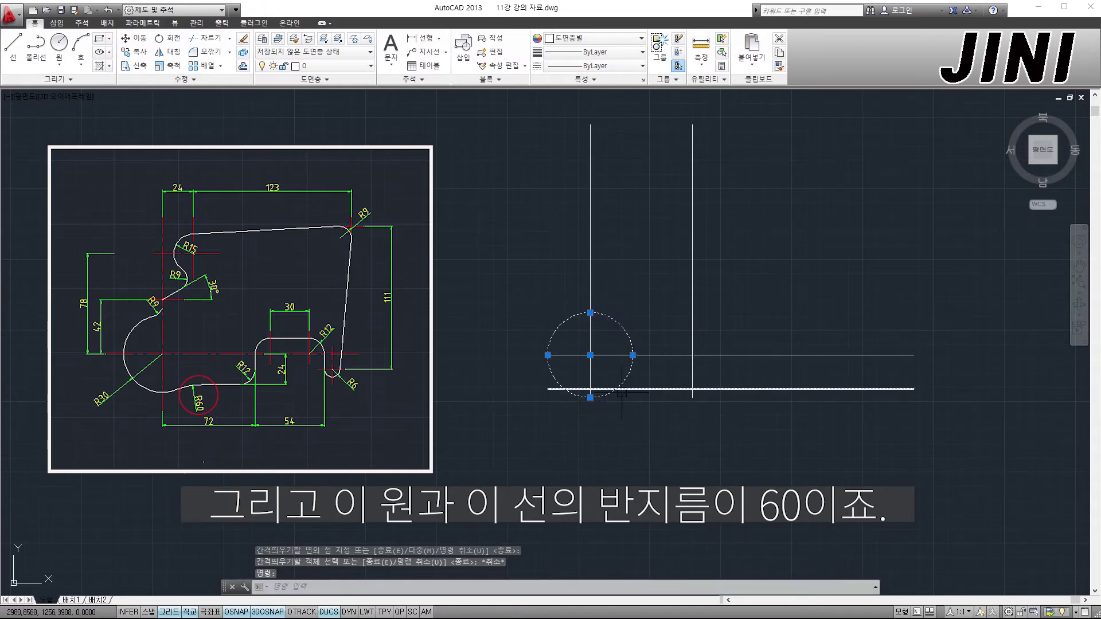
left_click(625, 389)
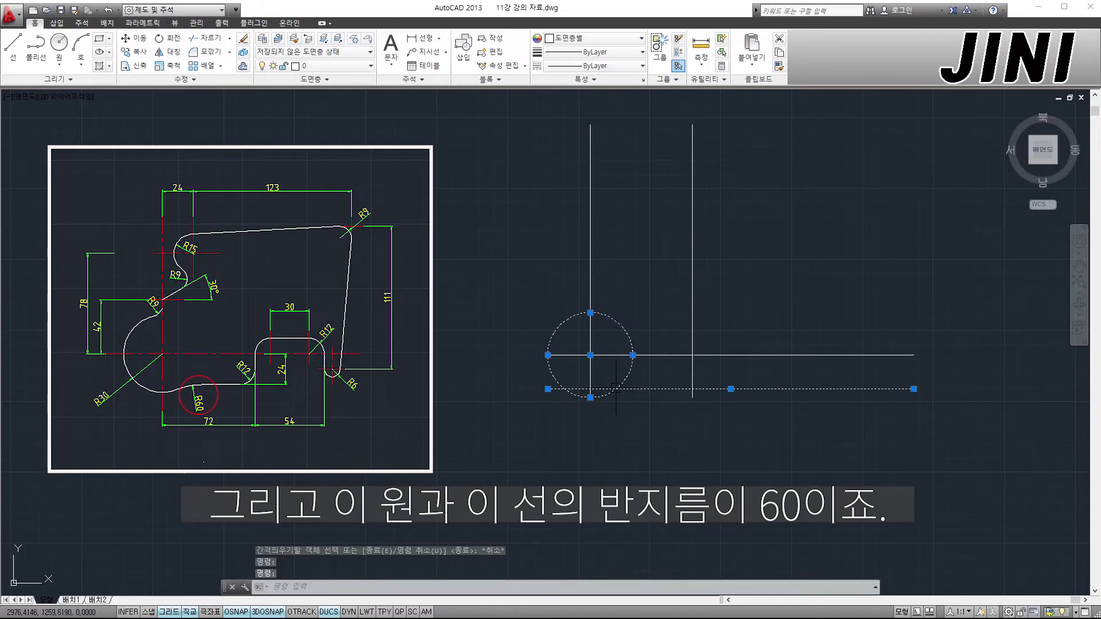
key("Escape")
Fillet the circle's lower edge to the lower horizontal line with a radius of 60
scroll(616, 402, "up", 2)
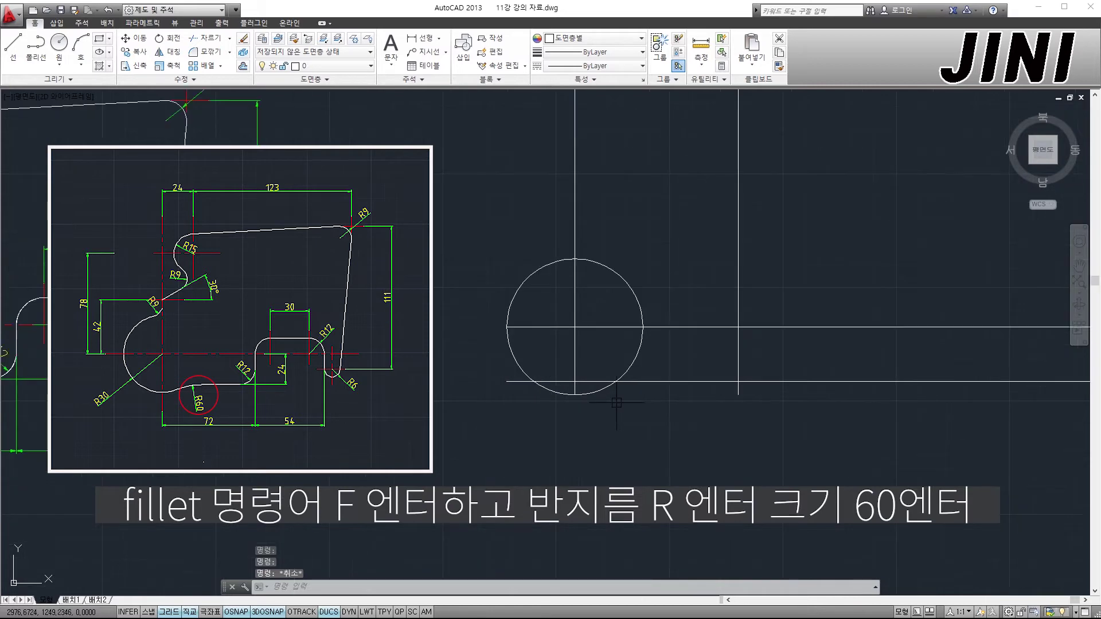
type("F")
key("Return")
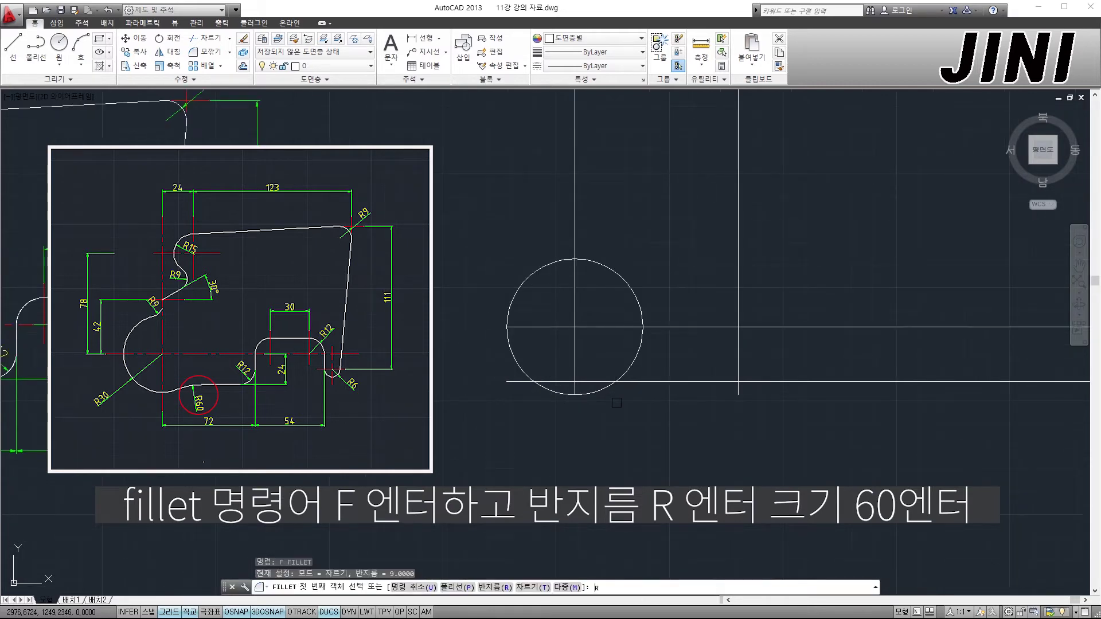
type("R")
key("Return")
scroll(617, 396, "up", 2)
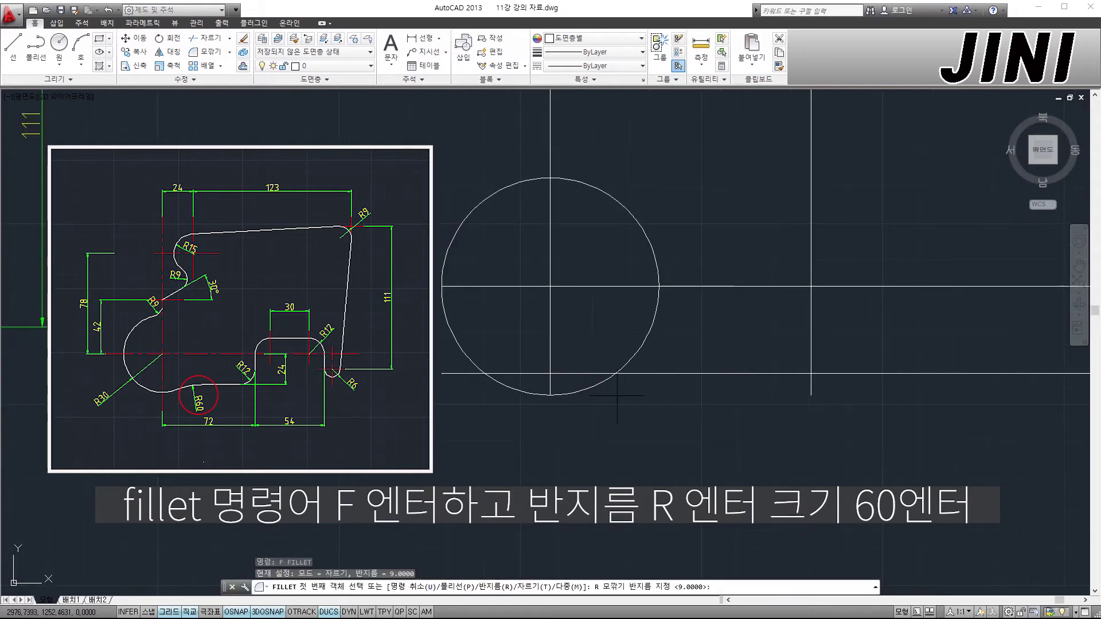
type("60")
key("Return")
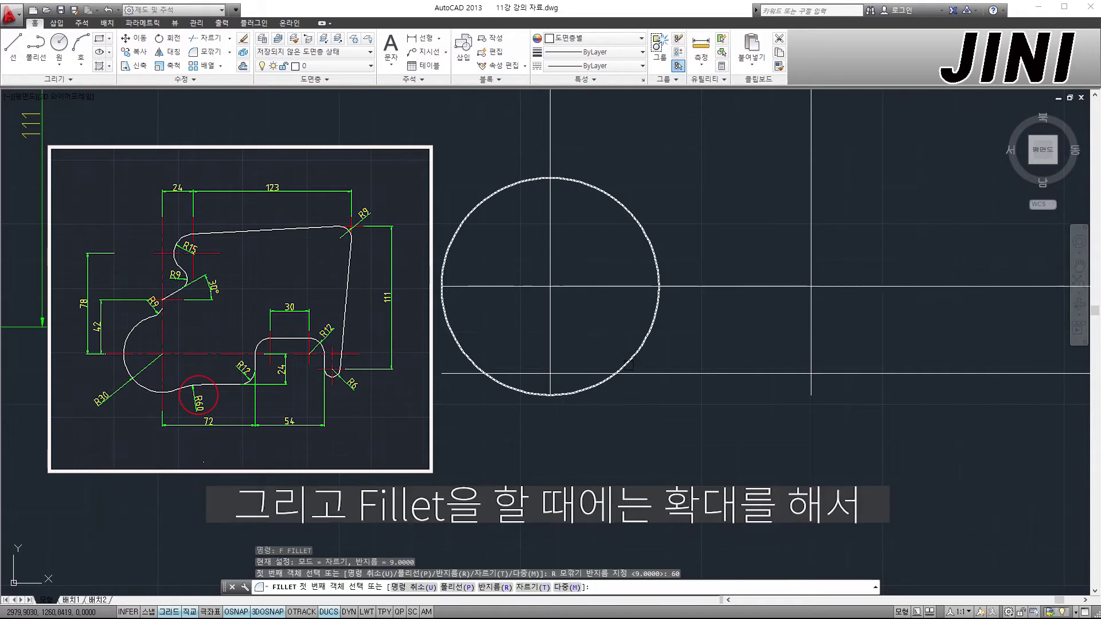
scroll(611, 379, "up", 2)
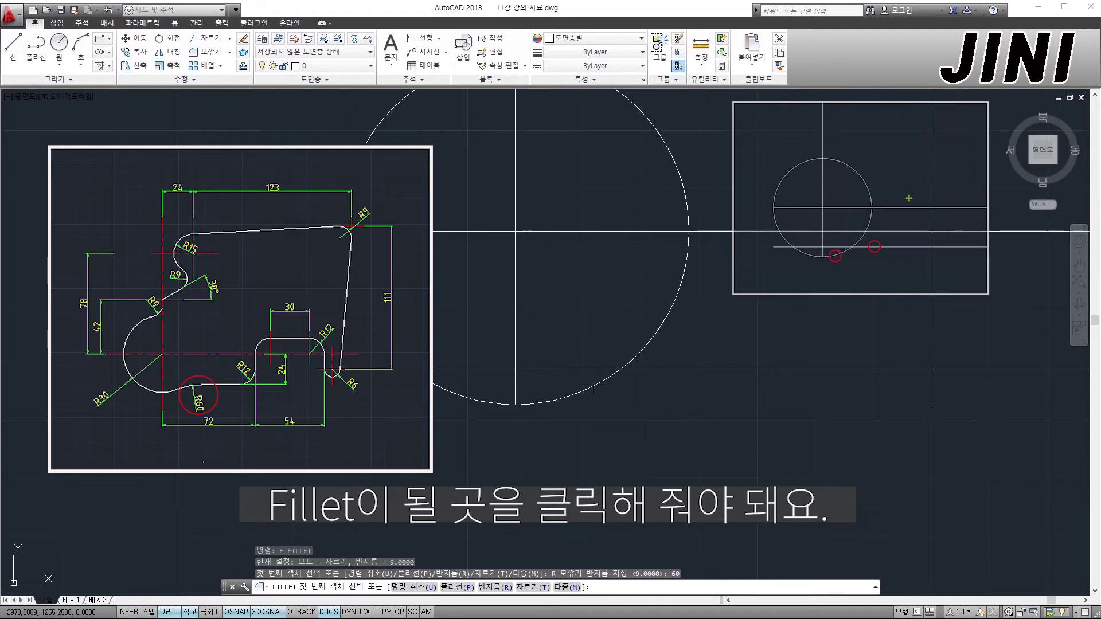
scroll(587, 386, "up", 2)
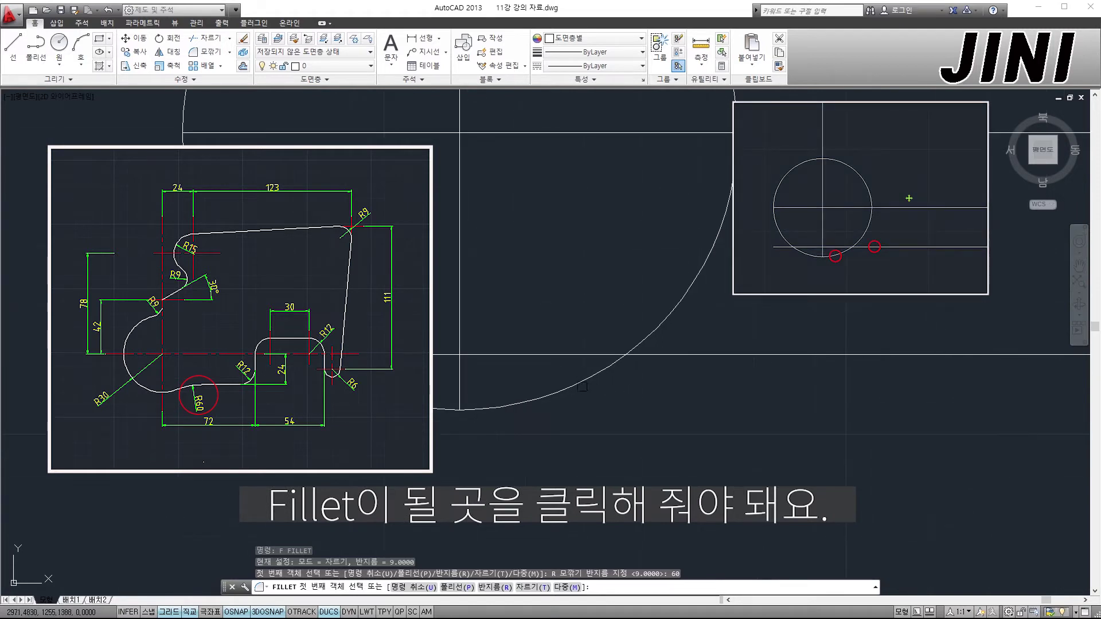
left_click(587, 377)
left_click(662, 353)
key("Escape")
Fillet the lower horizontal line with the offset vertical line to its right using a radius of 12
scroll(663, 350, "down", 3)
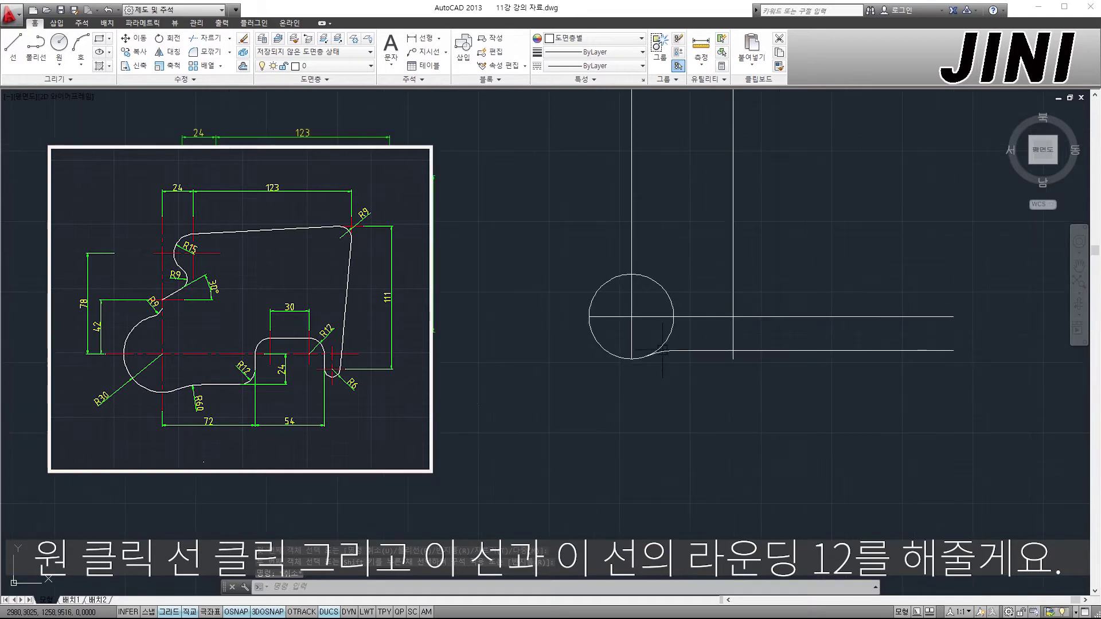
middle_click_drag(693, 337, 712, 373)
left_click(718, 391)
key("Escape")
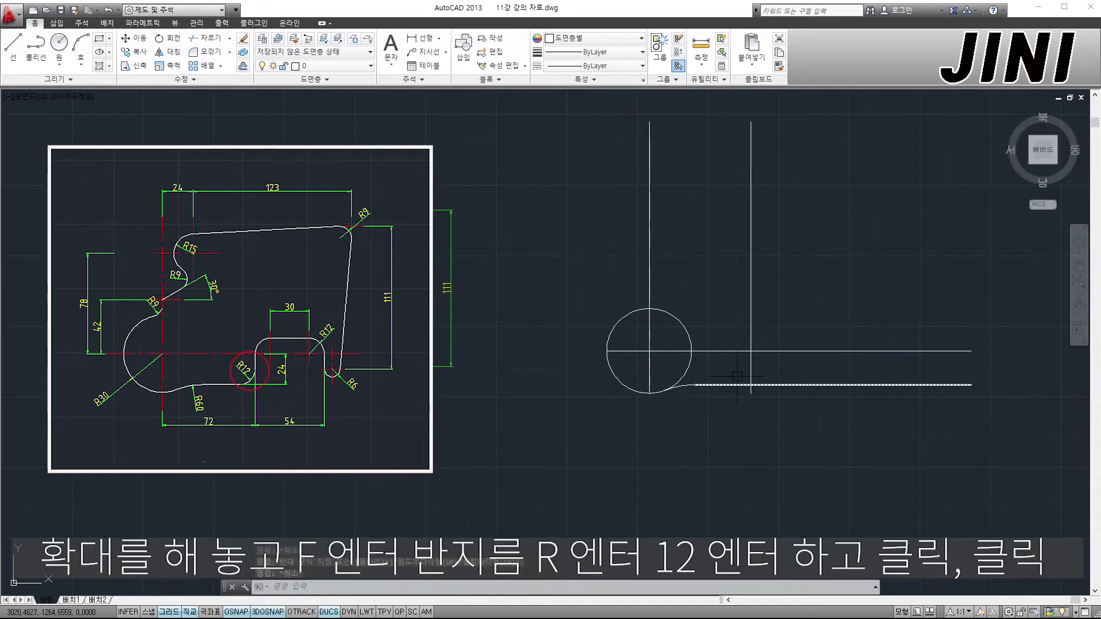
scroll(754, 376, "up", 4)
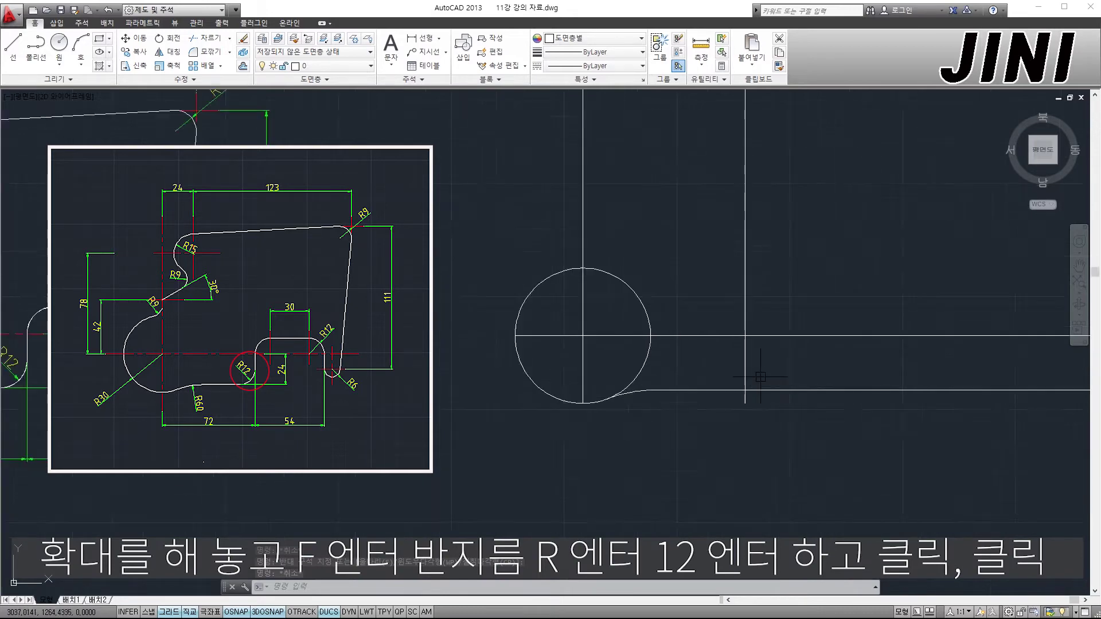
type("F")
key("Return")
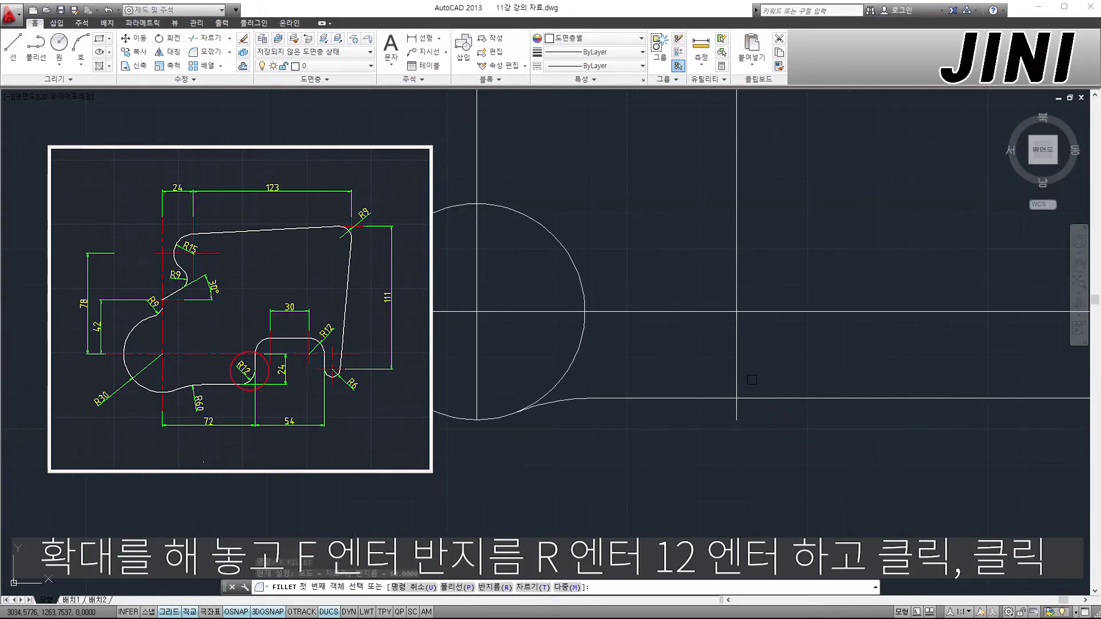
key("Return")
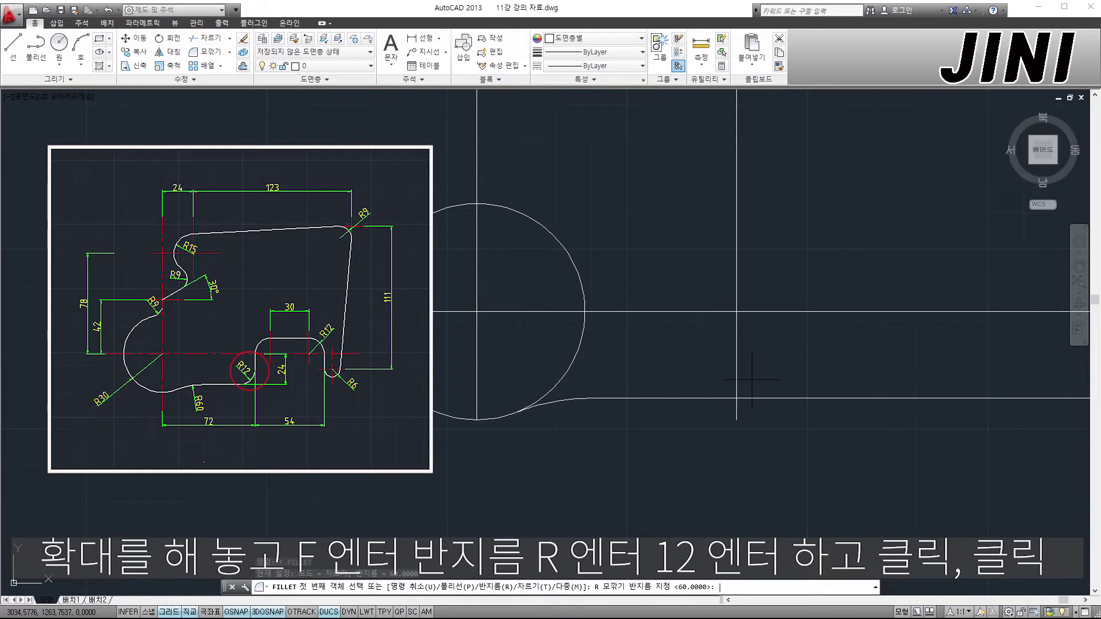
type("12")
key("Return")
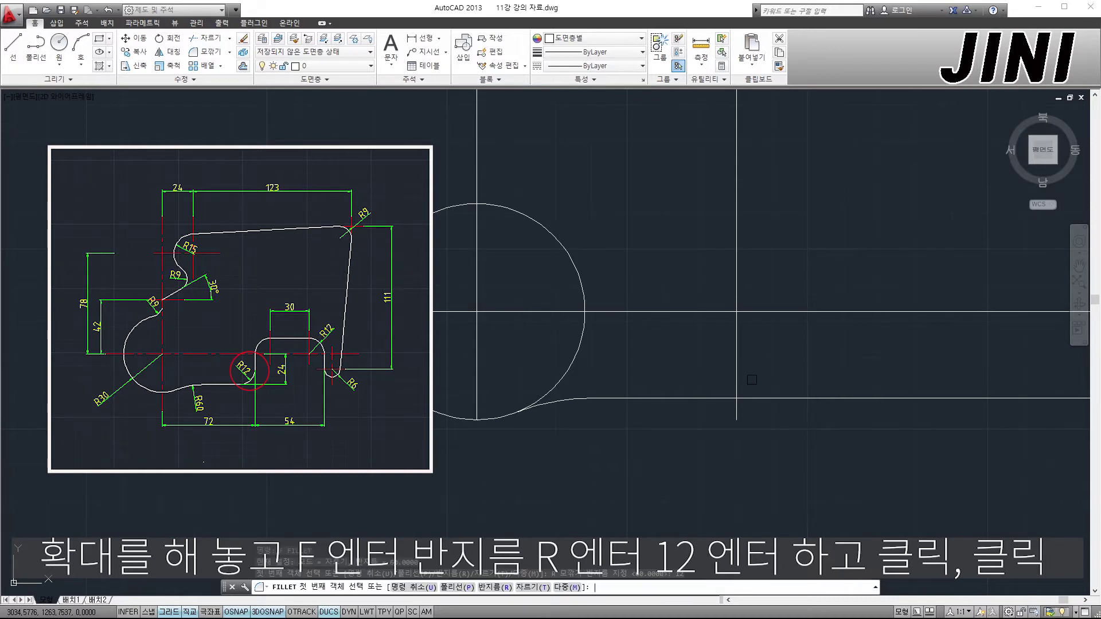
left_click(724, 397)
left_click(736, 399)
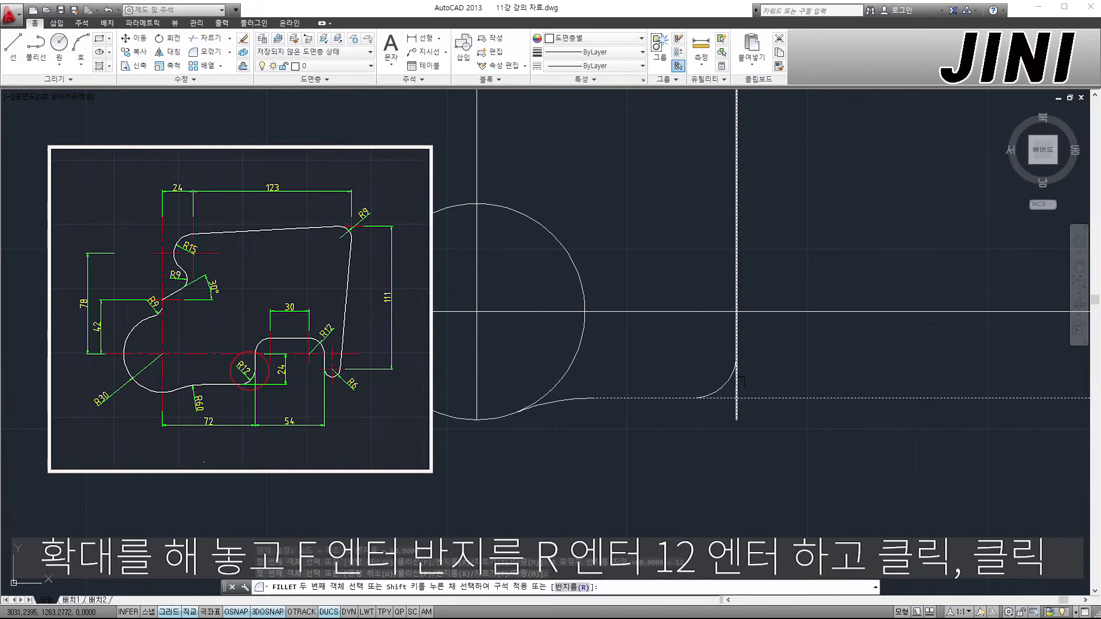
key("Escape")
Offset the vertical line that ends in the radius 12 fillet by 54 to the right
scroll(744, 381, "down", 2)
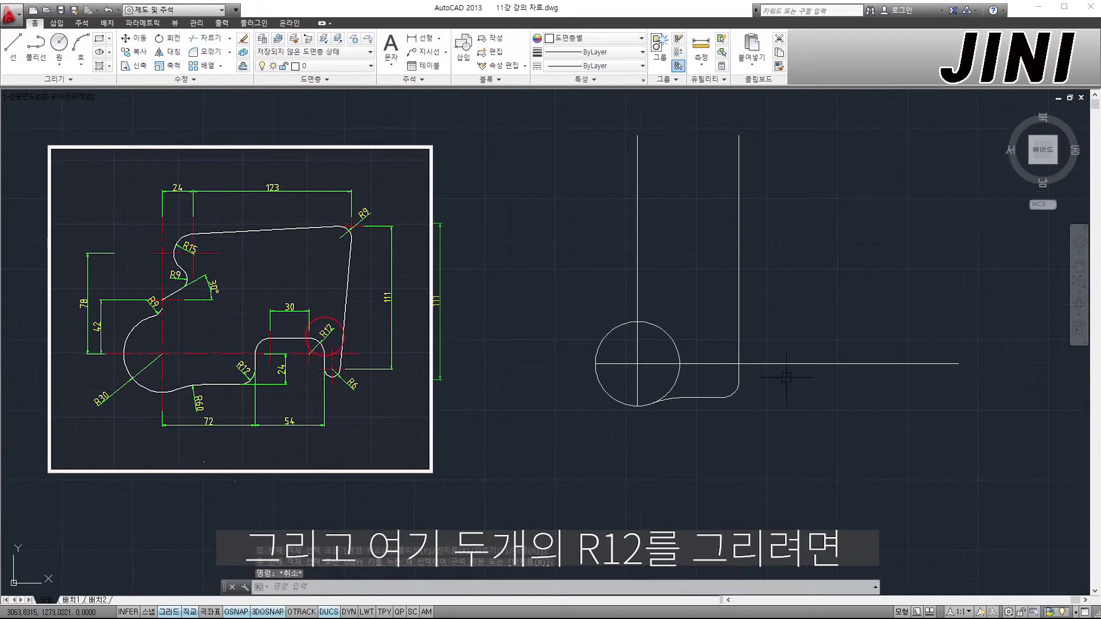
left_click(738, 361)
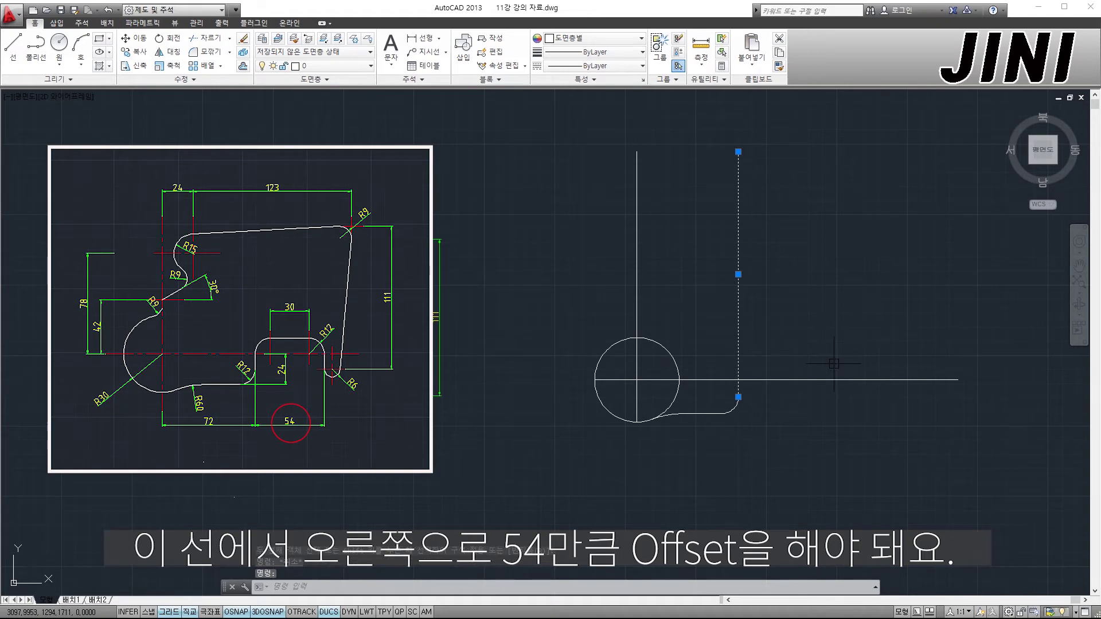
key("Escape")
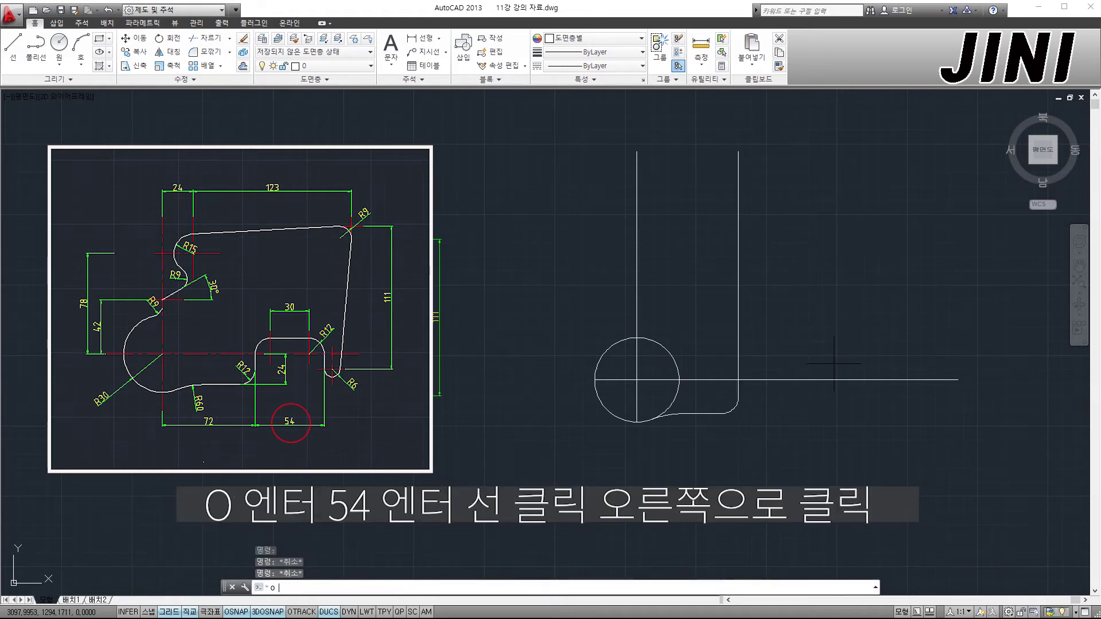
key("Return")
type("54")
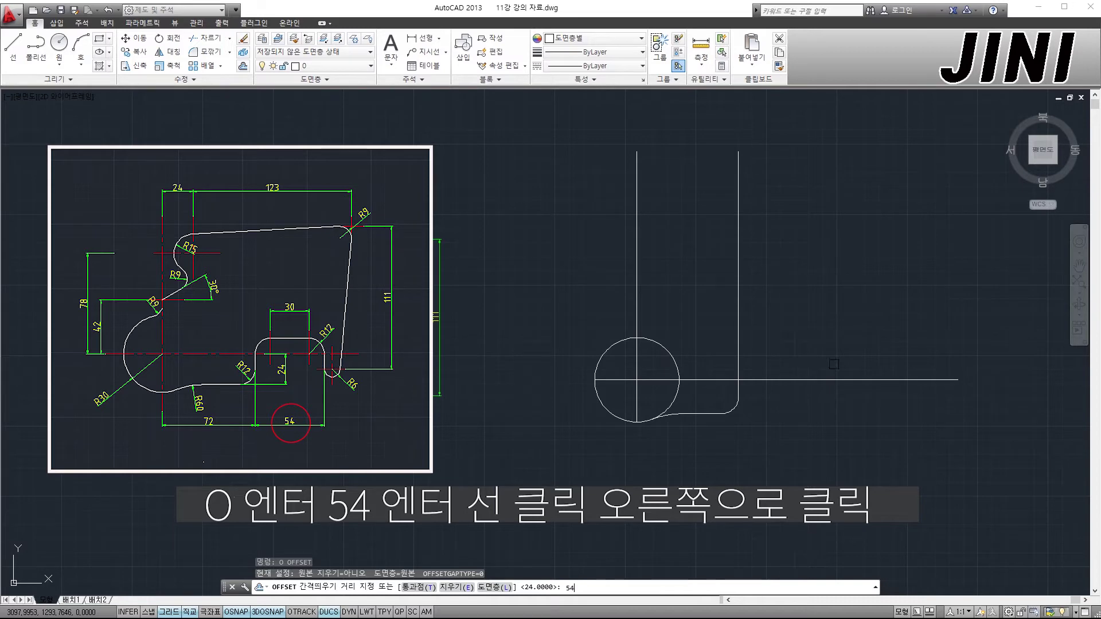
key("Return")
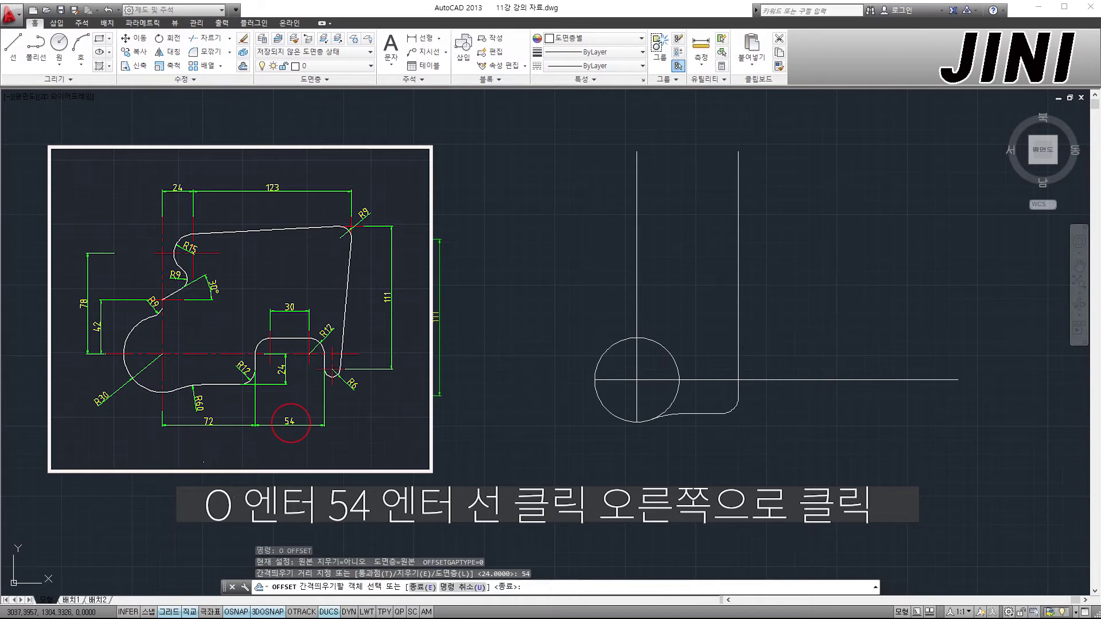
left_click(739, 357)
left_click(842, 351)
key("Return")
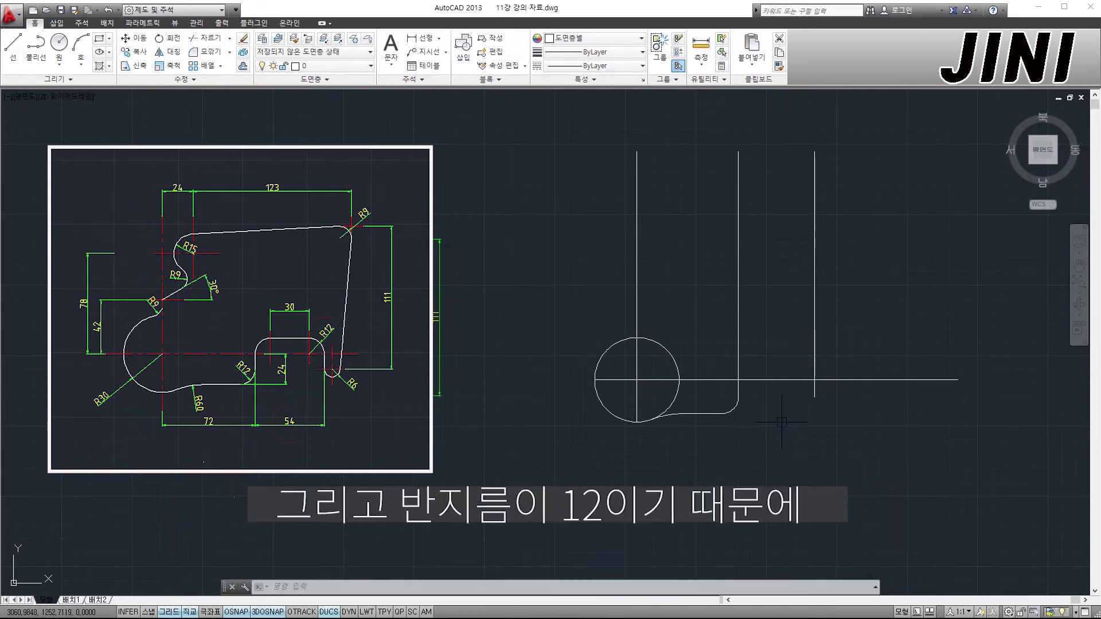
Offset the horizontal centre line 12 upward
left_click(794, 378)
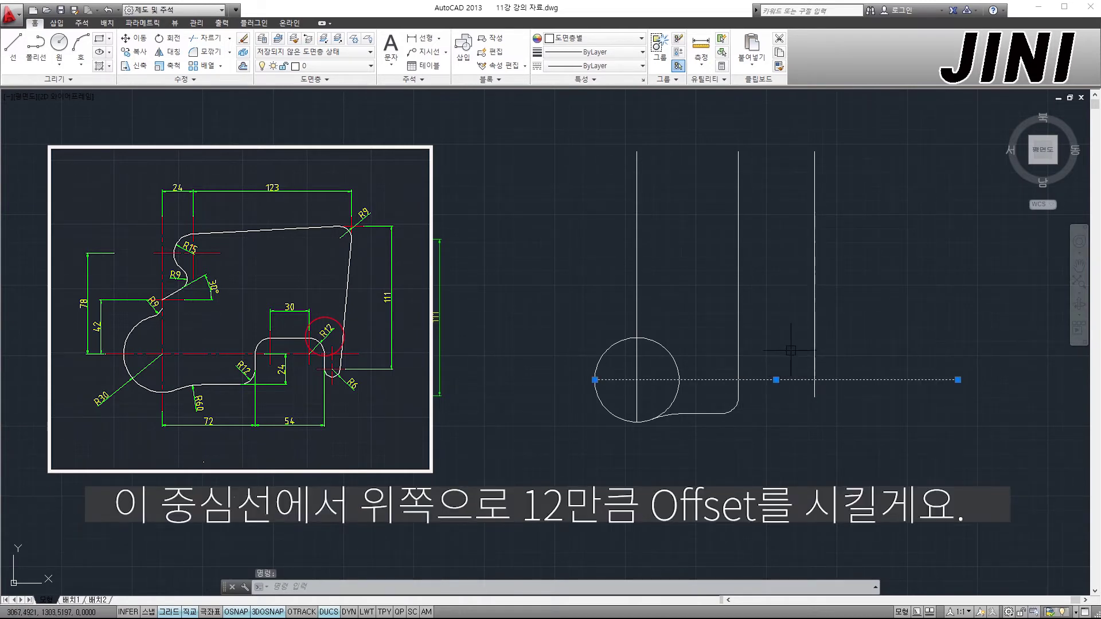
key("Escape")
type("o")
key("Return")
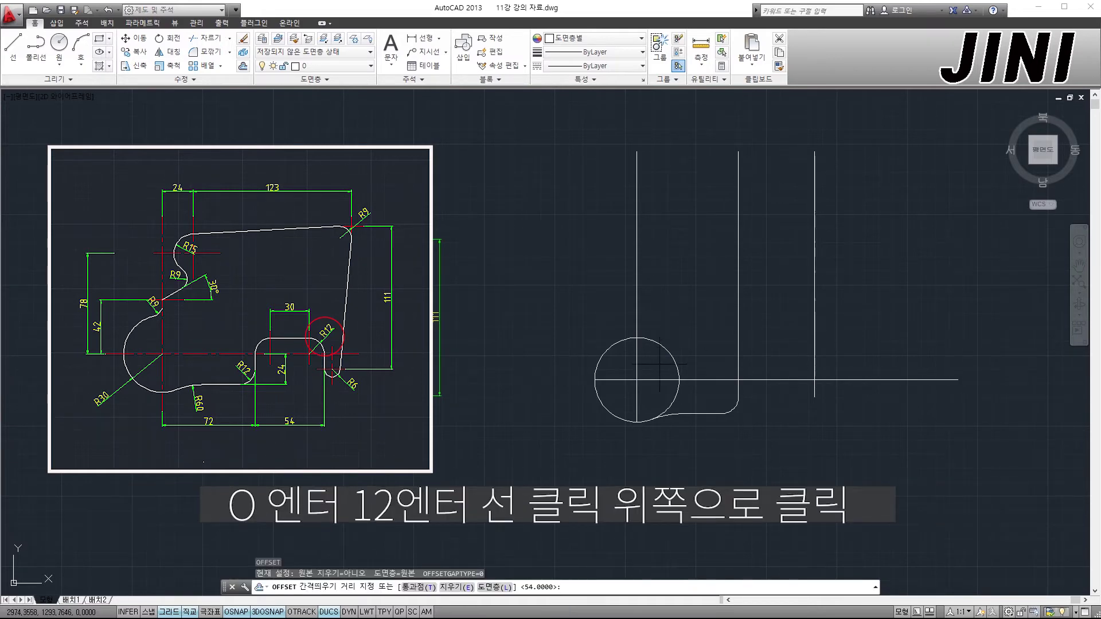
type("12")
key("Return")
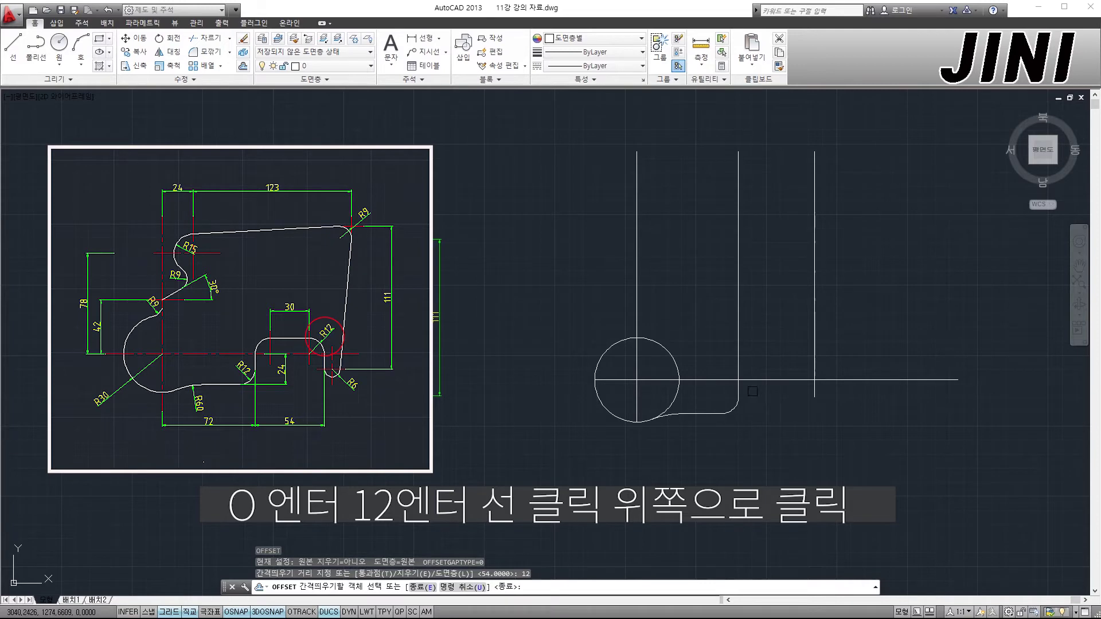
left_click(766, 379)
left_click(767, 366)
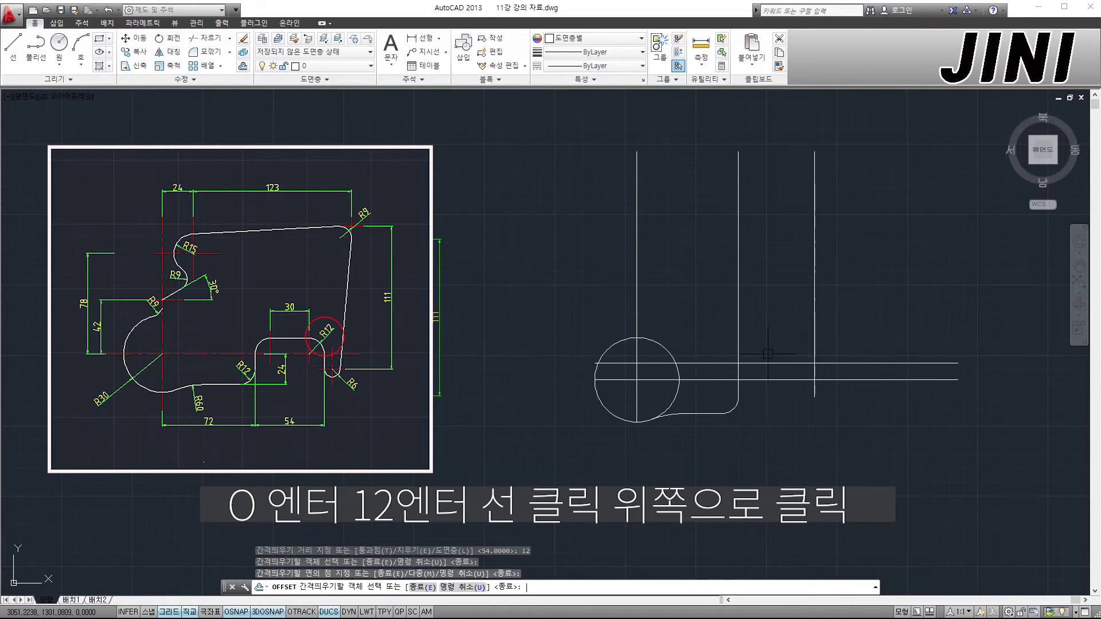
key("Escape")
key("Escape")
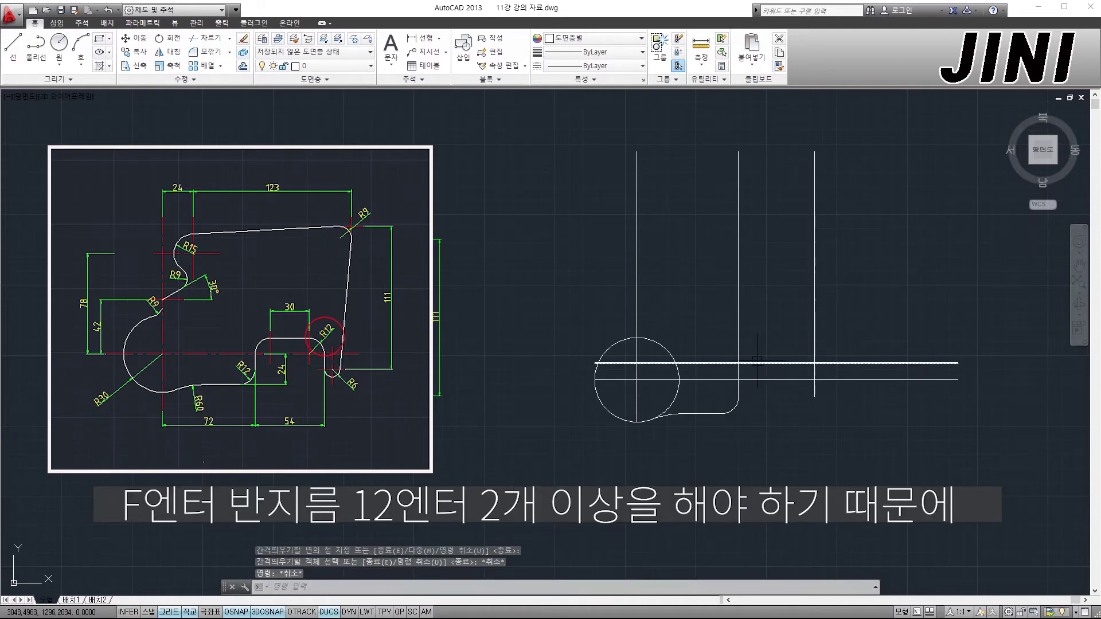
Fillet both ends of the upper horizontal line to the two vertical lines with radius 12, using the Multiple option
type("f")
key("Return")
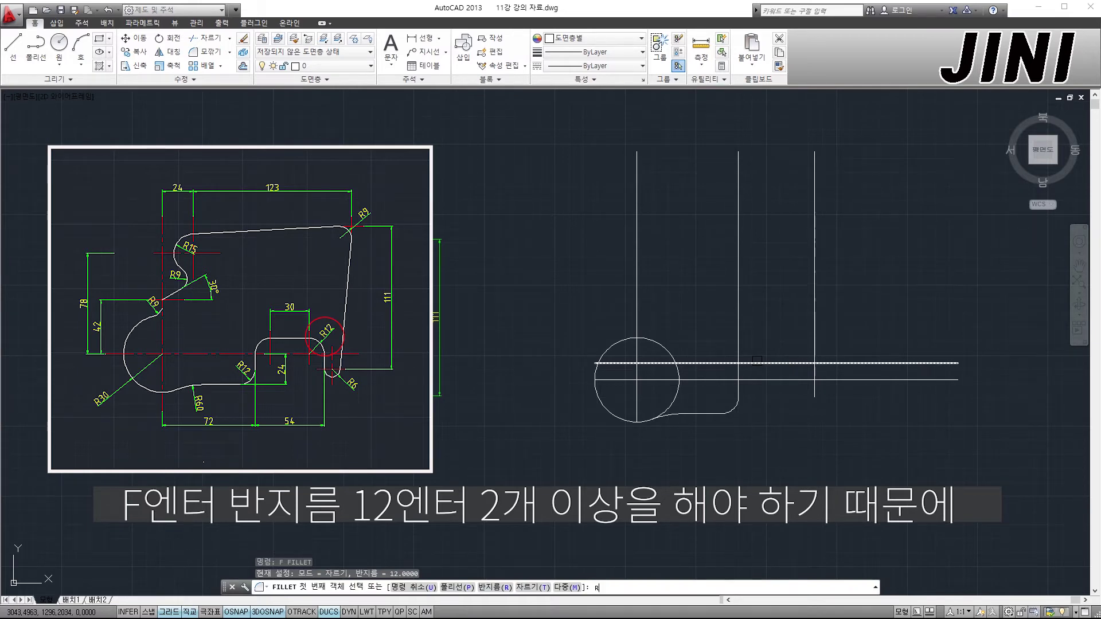
type("R")
key("Return")
type("12")
key("Return")
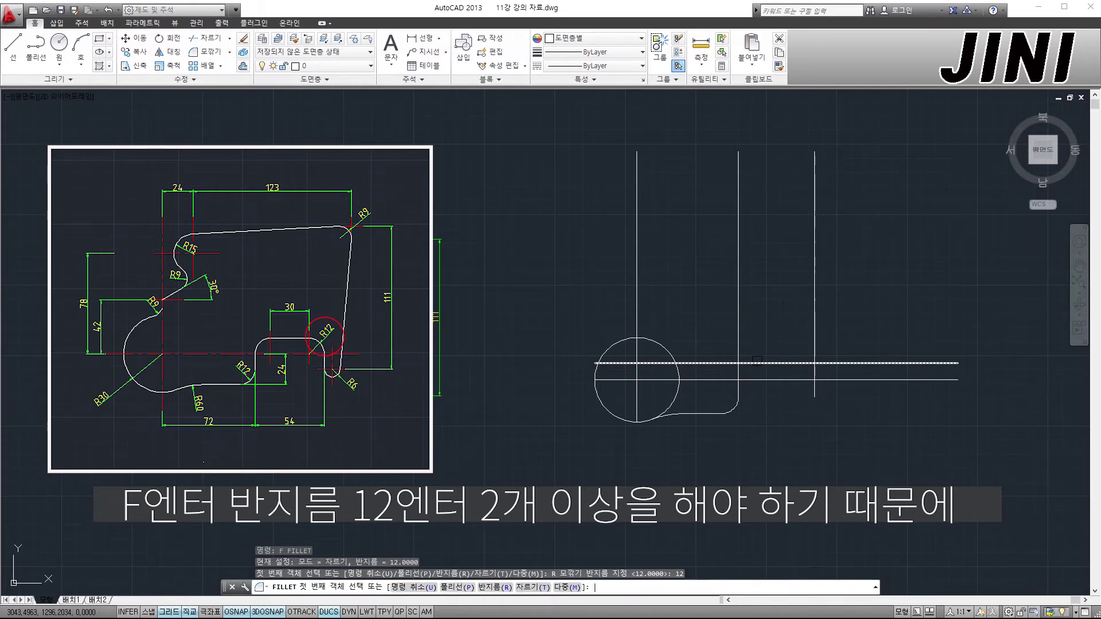
key("Return")
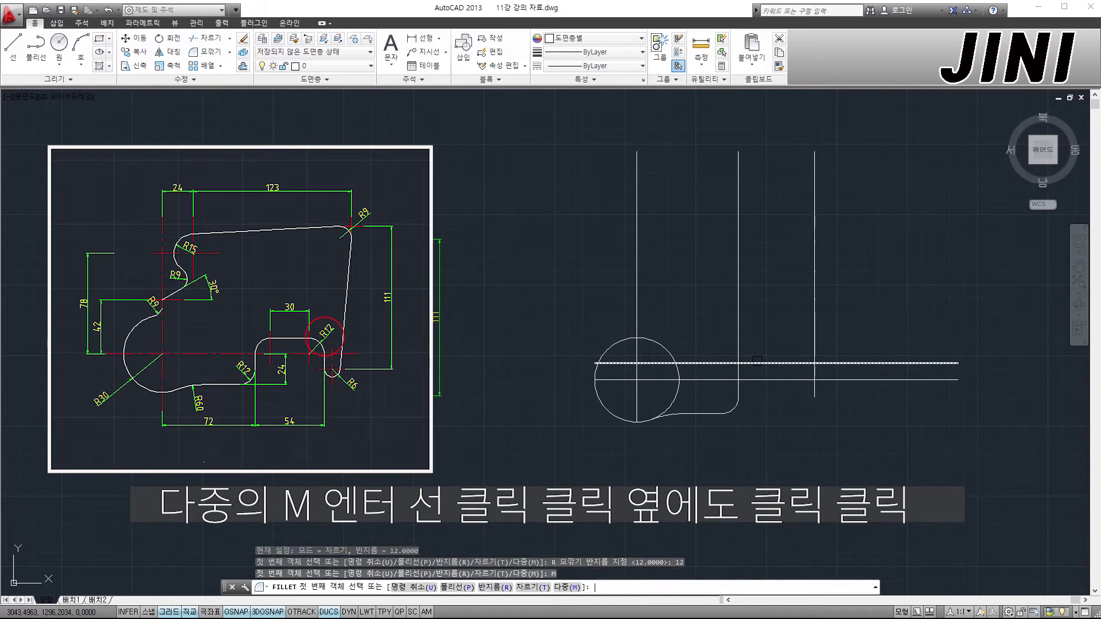
left_click(757, 363)
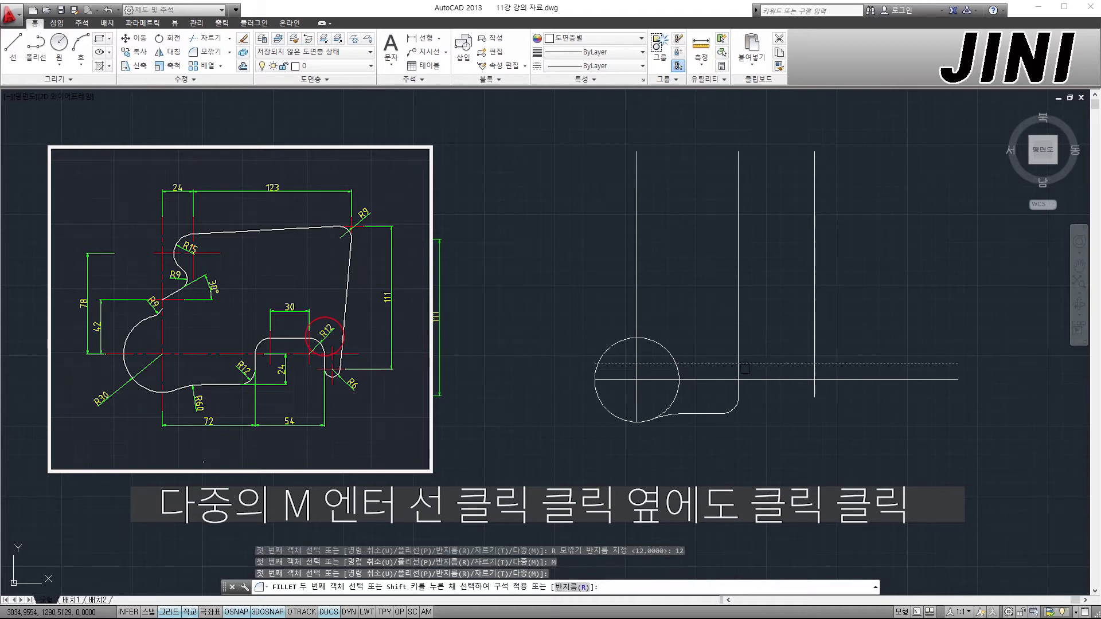
left_click(738, 321)
left_click(801, 363)
left_click(814, 373)
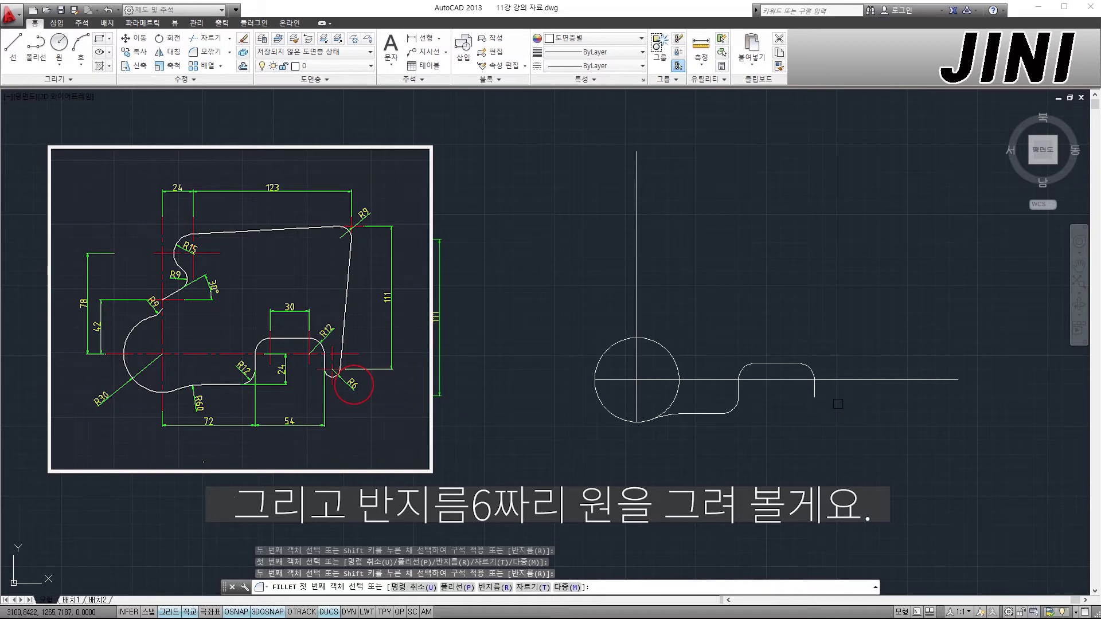
key("Escape")
key("Escape")
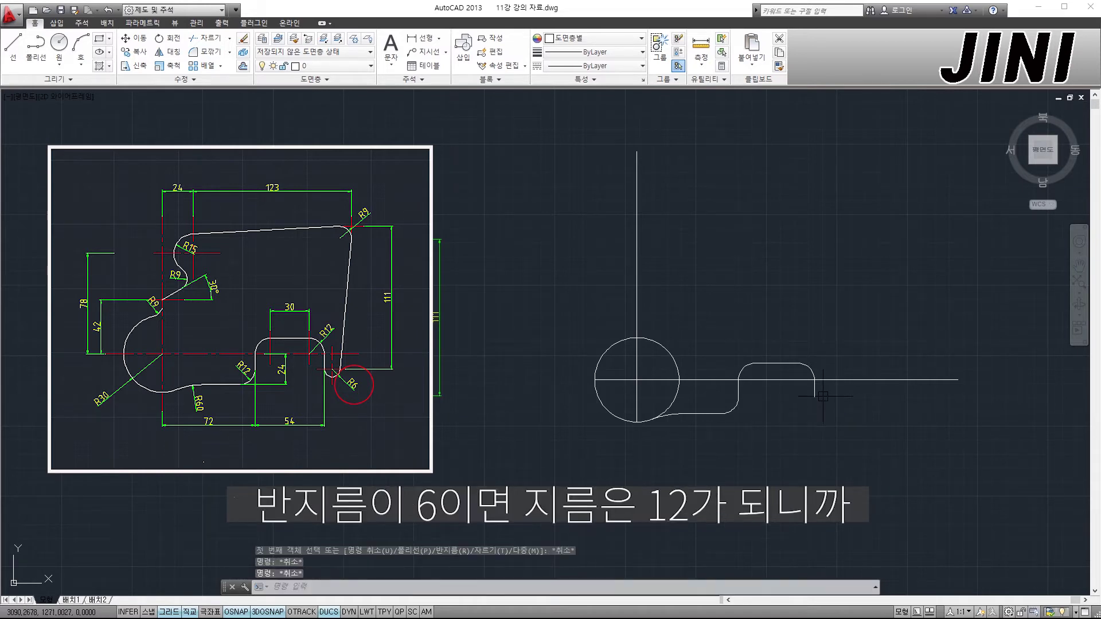
Offset the short vertical line below the right-hand fillet by 12 to the right
left_click(814, 392)
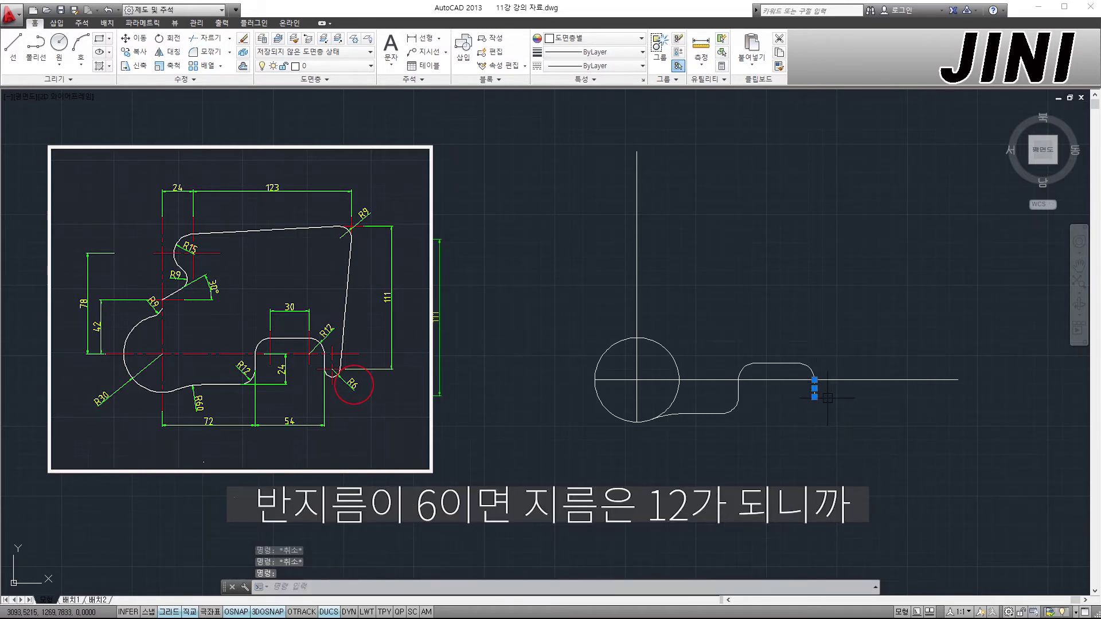
type("o")
key("Return")
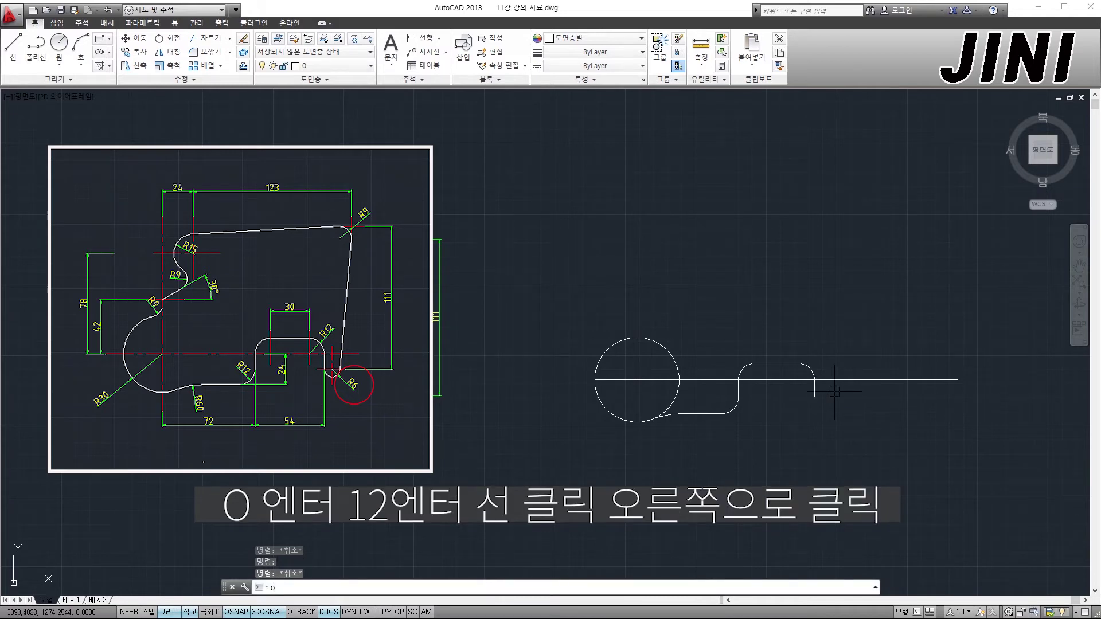
key("Return")
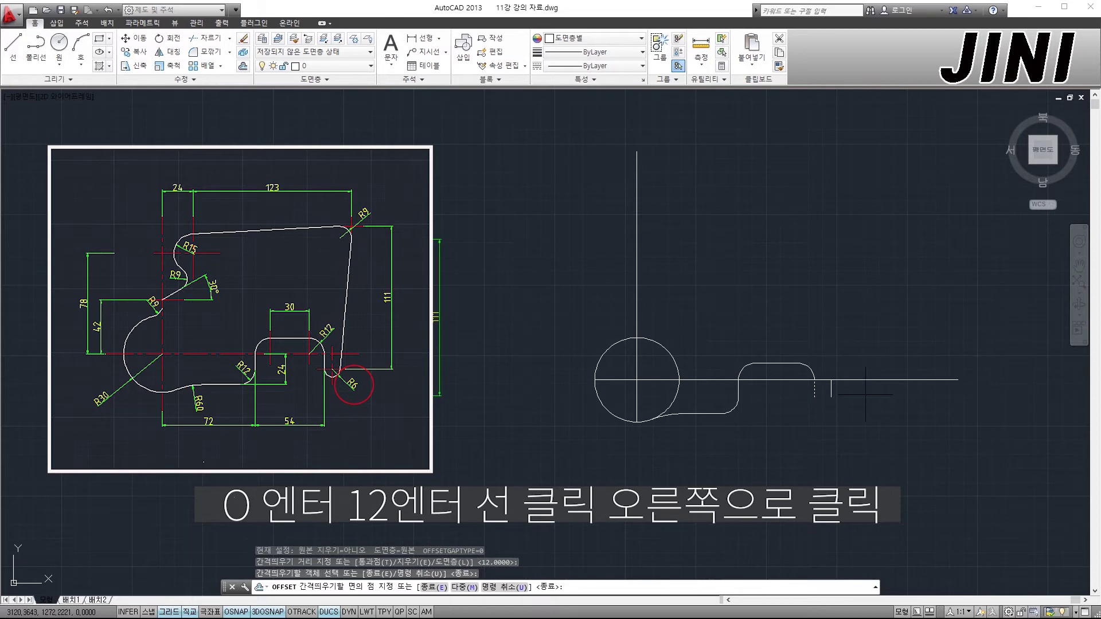
left_click(861, 394)
key("Escape")
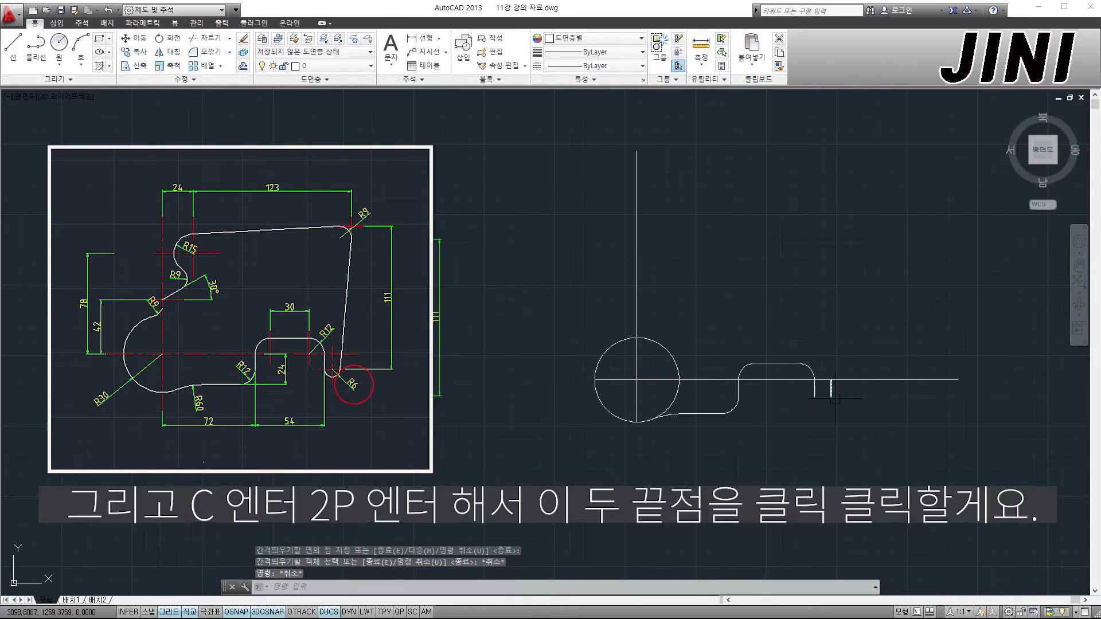
Draw a two-point circle across the lower ends of the two short vertical lines at the profile's right end
scroll(834, 399, "up", 4)
type("c")
key("Return")
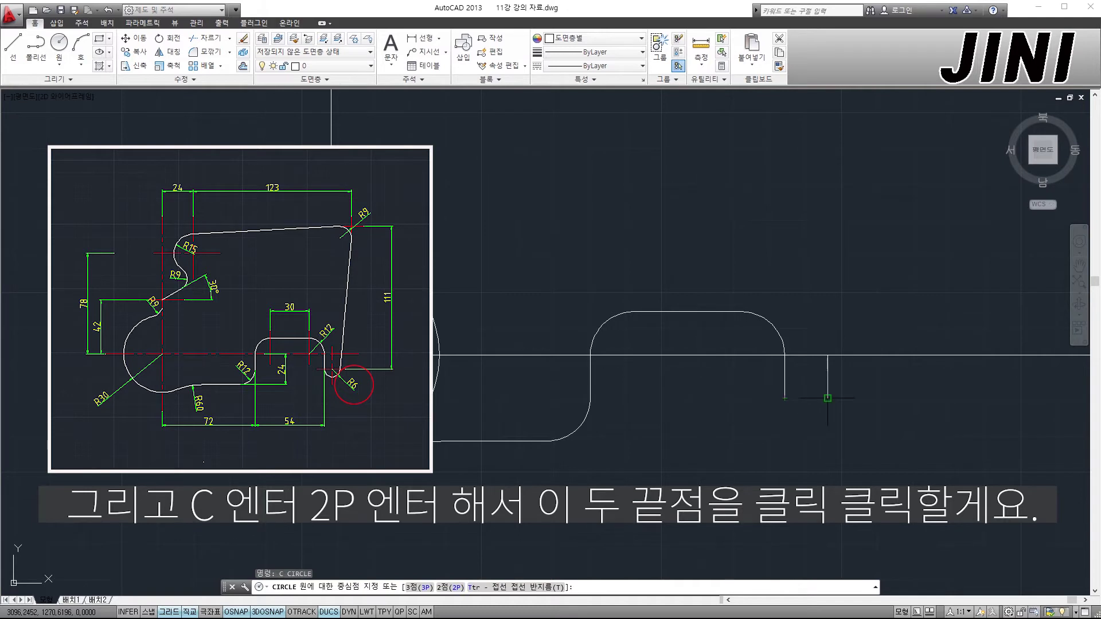
type("2p")
key("Return")
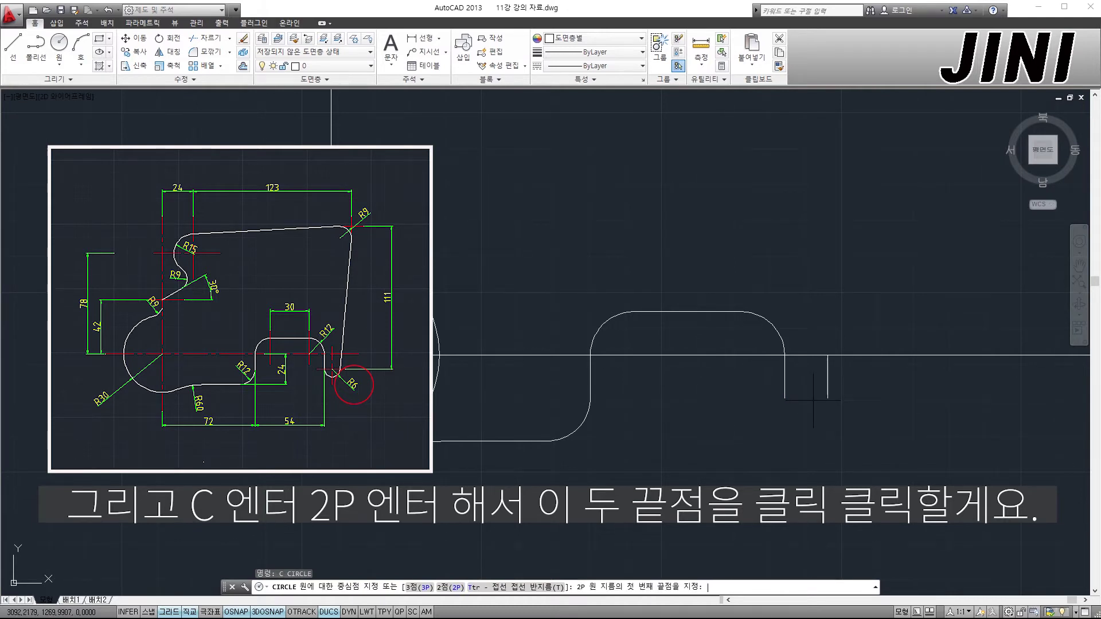
left_click(785, 398)
key("Escape")
key("Escape")
Offset the horizontal centre line through the large circle 42 upward
scroll(825, 396, "down", 2)
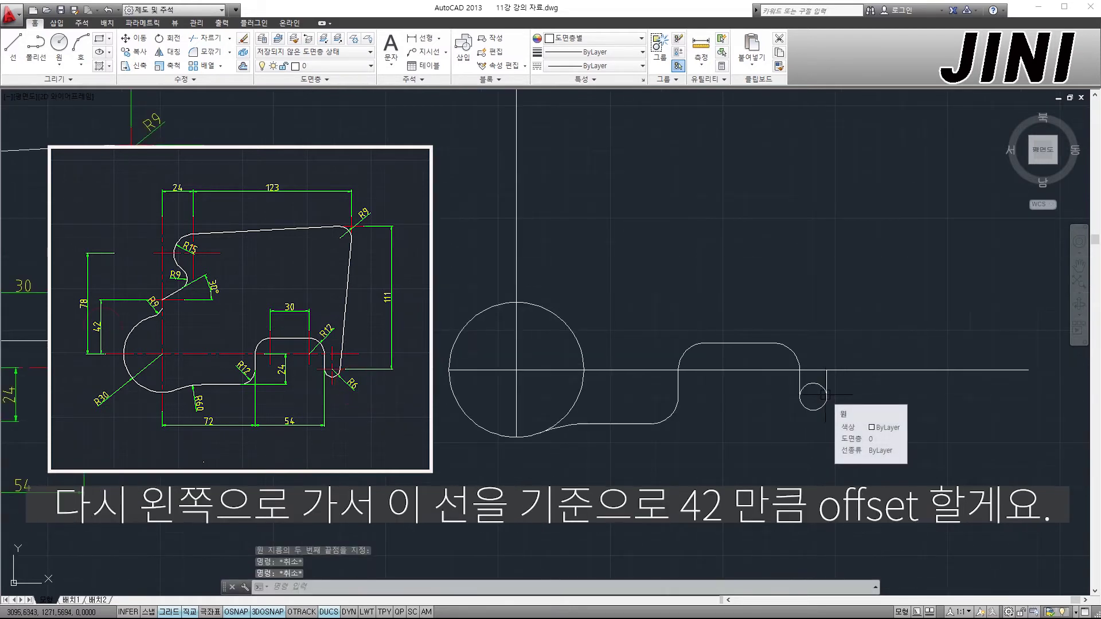
scroll(825, 395, "down", 2)
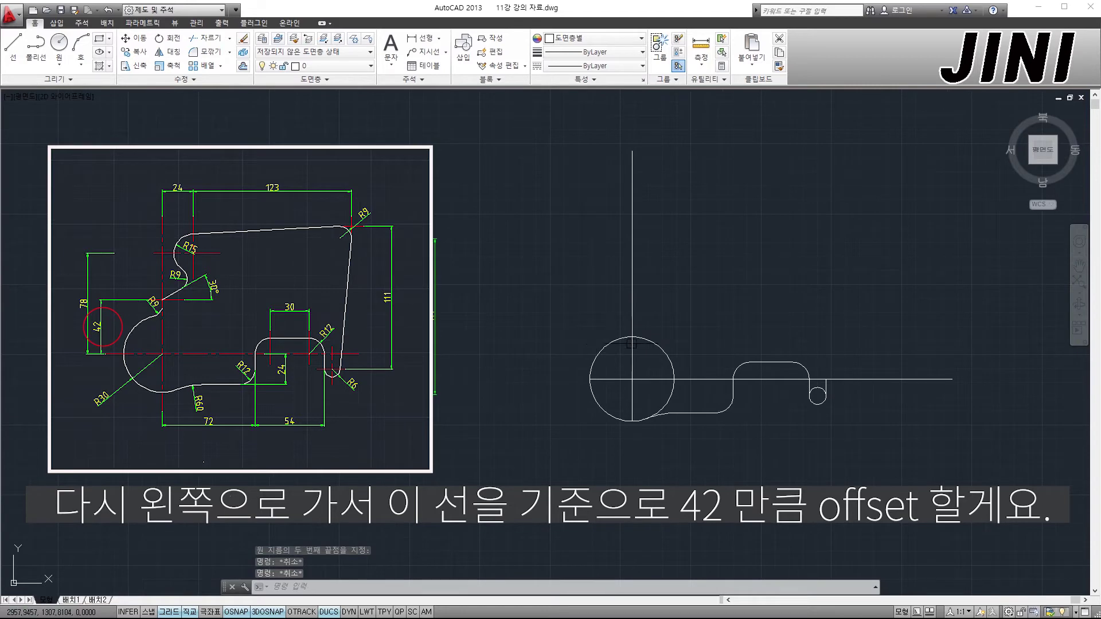
left_click(649, 379)
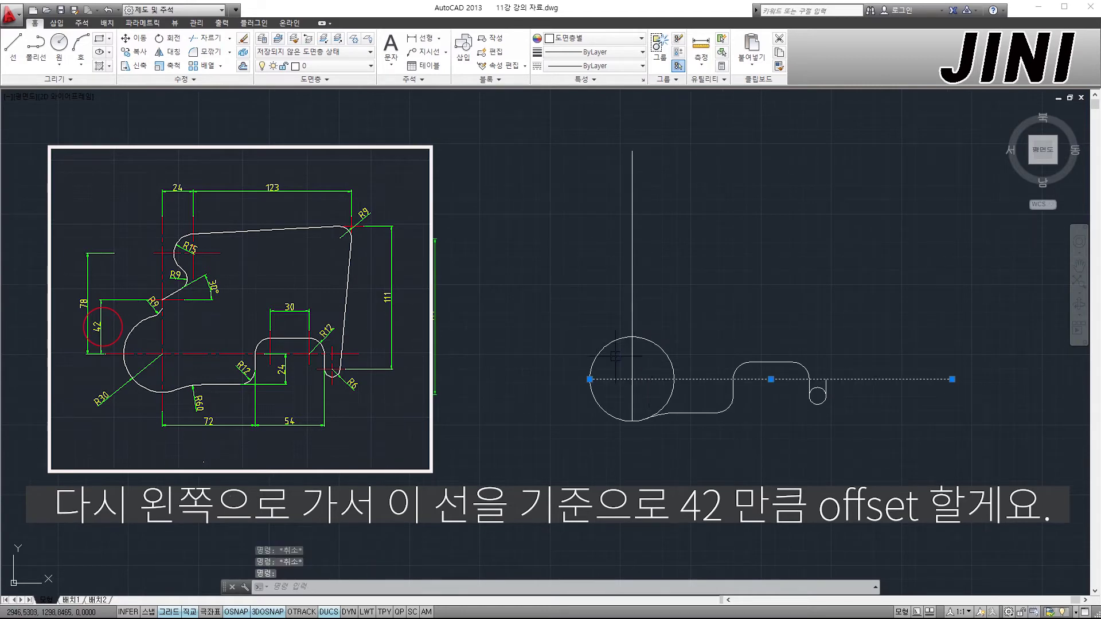
type("o")
key("Return")
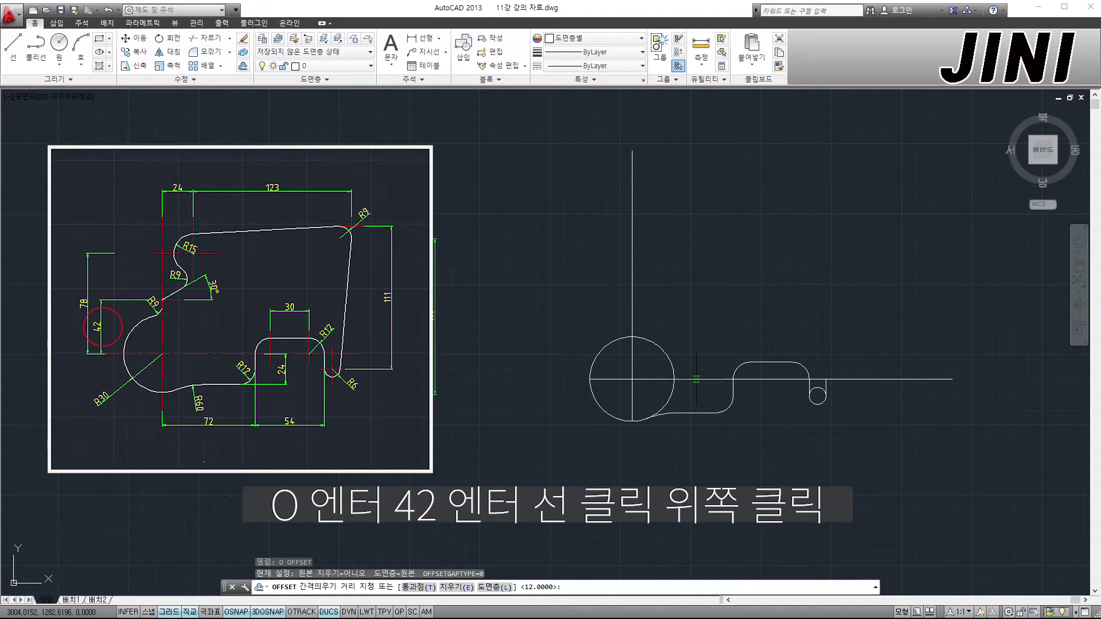
key("Return")
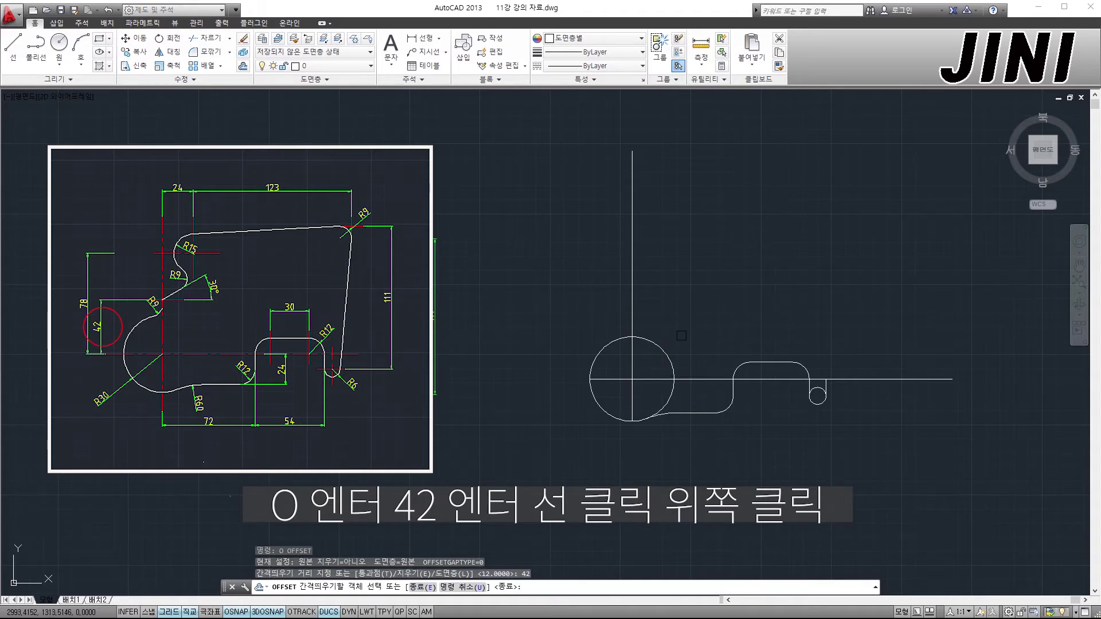
left_click(696, 379)
left_click(701, 301)
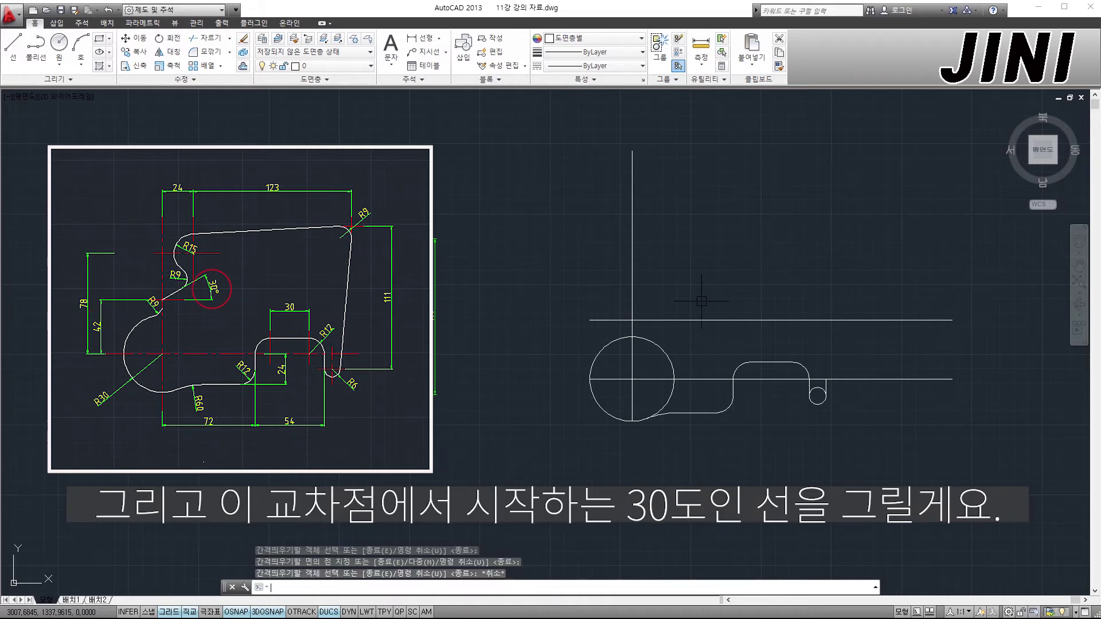
key("Escape")
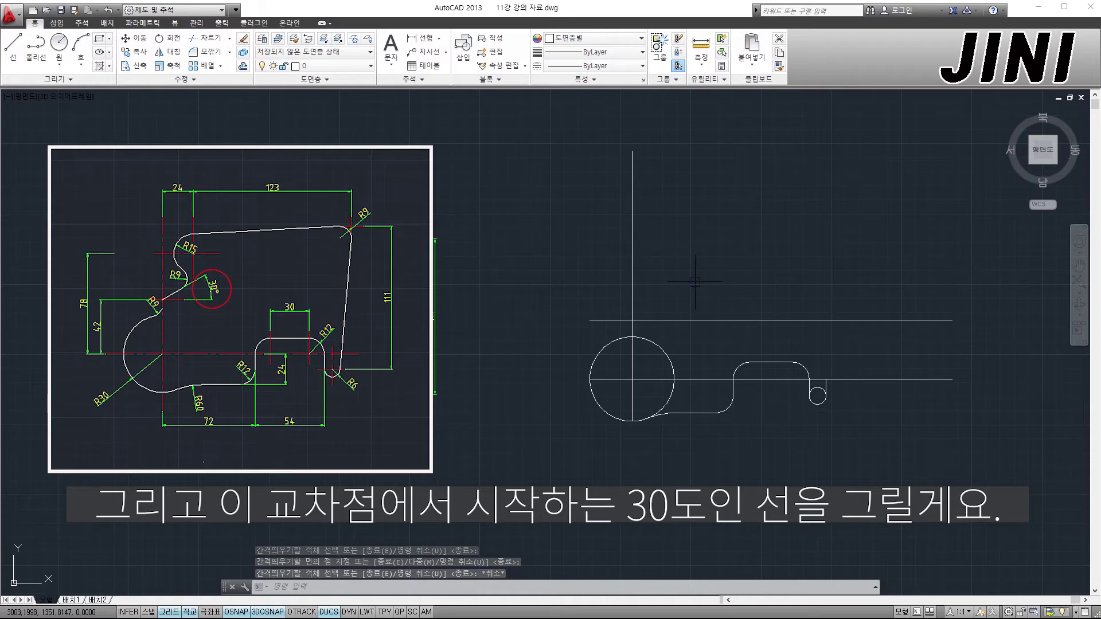
Draw a line at 30° up to the right from the intersection of the vertical centre line and the upper horizontal line, ending at an arbitrary point
type("l")
key("Return")
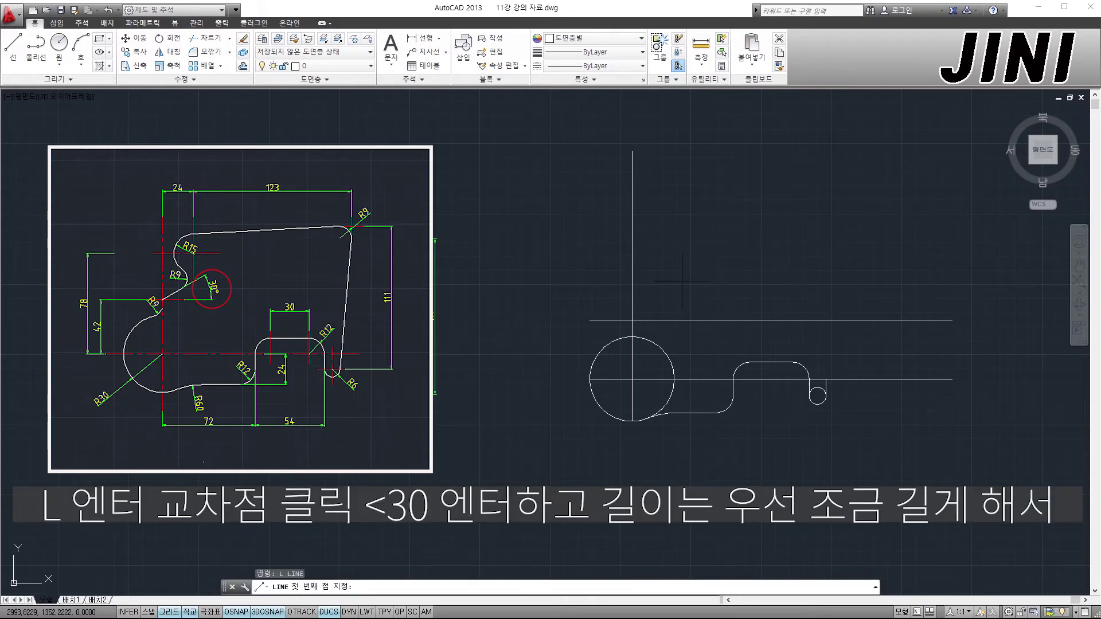
left_click(632, 320)
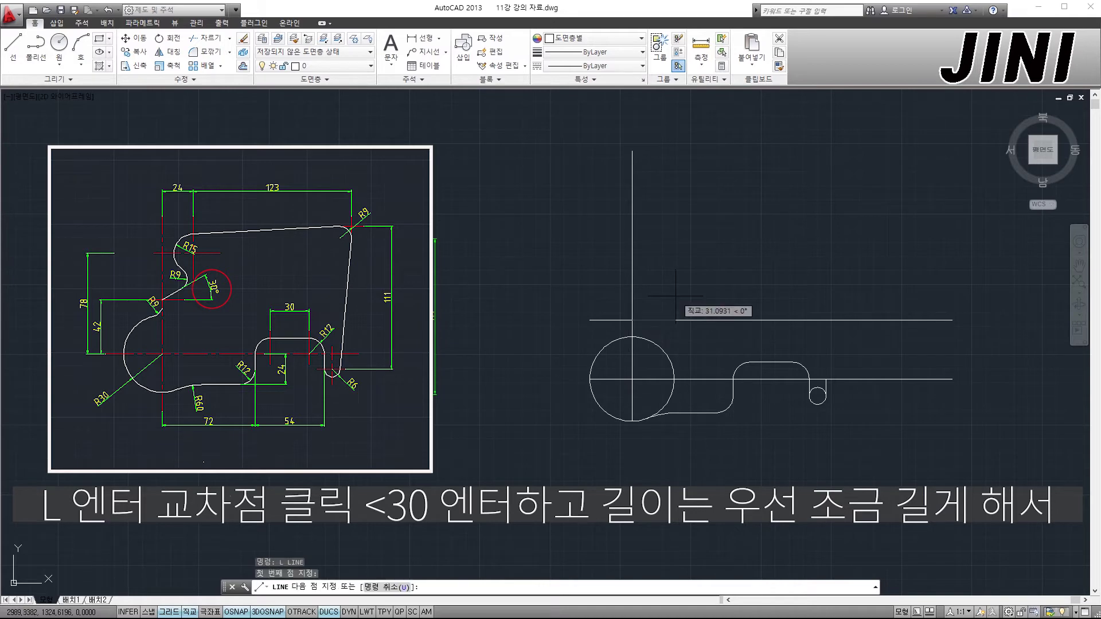
type("<3")
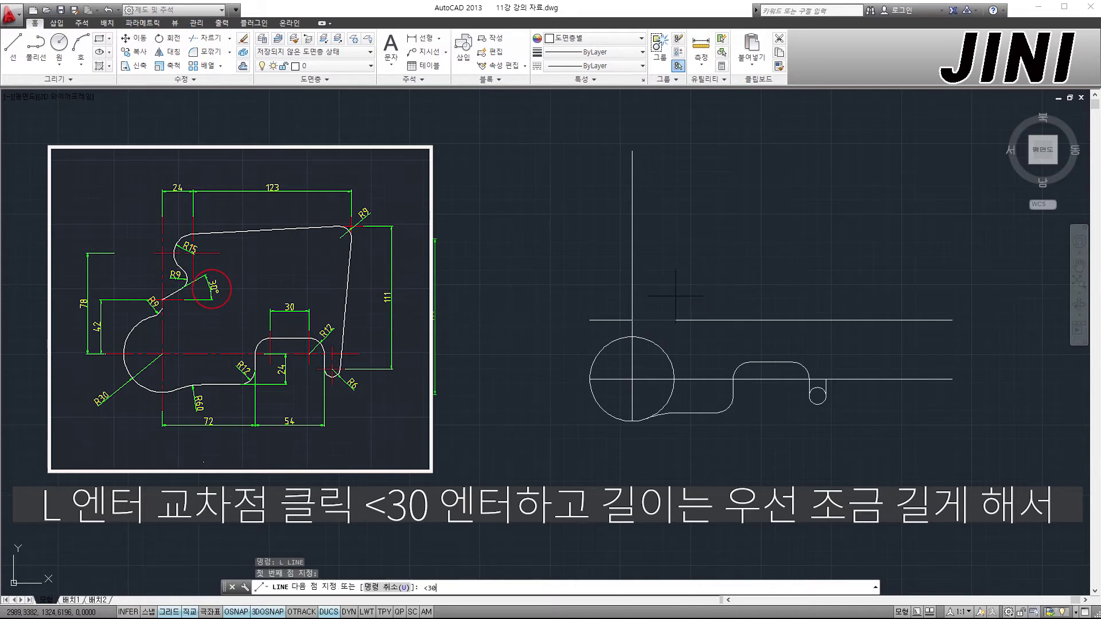
type("0")
key("Return")
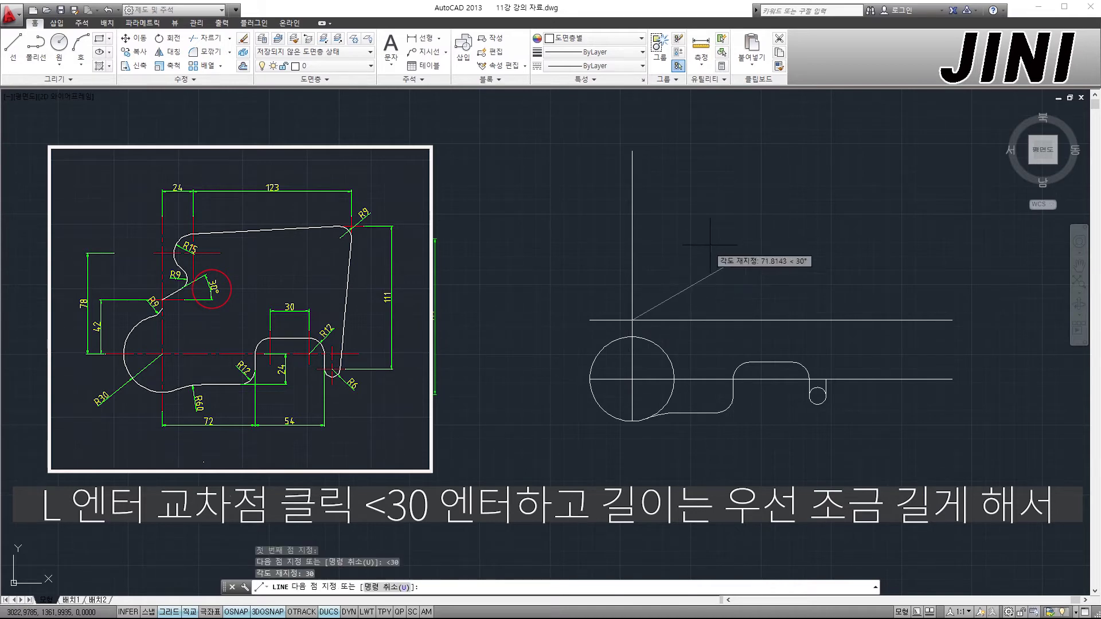
left_click(758, 231)
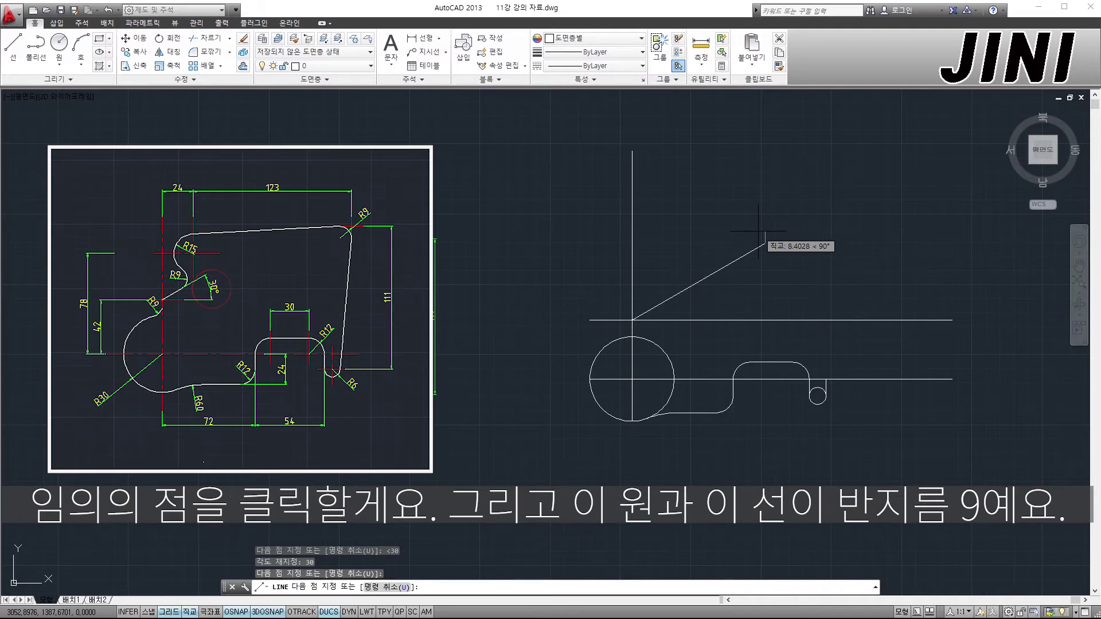
key("Escape")
Fillet the upper-left side of the large circle to the vertical centre line with radius 9
left_click(647, 339)
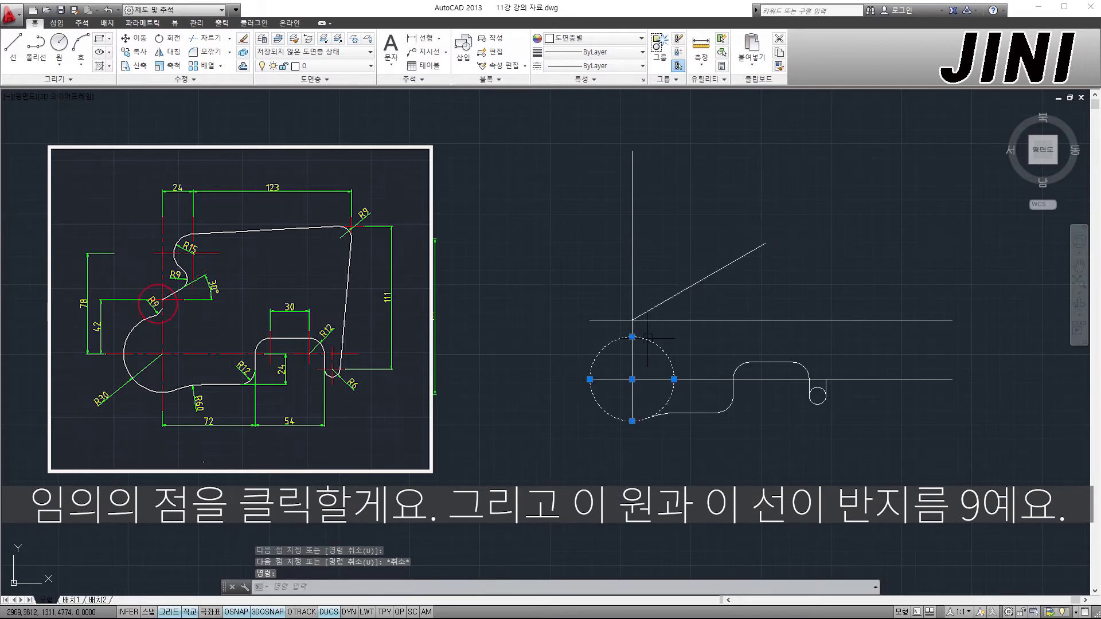
scroll(634, 338, "up", 2)
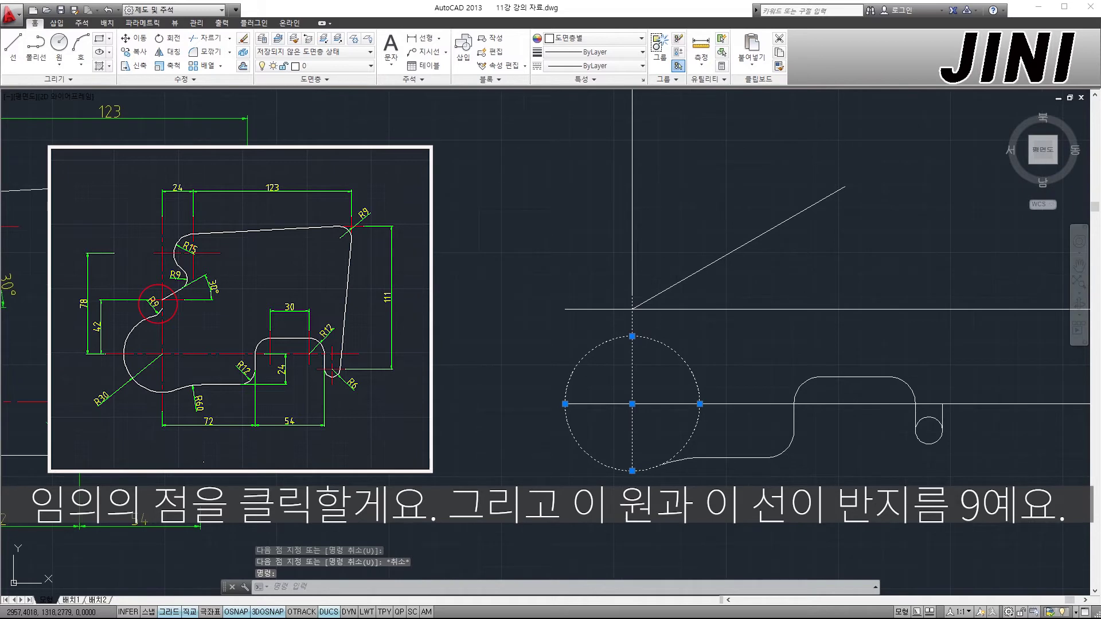
left_click(631, 323)
scroll(632, 323, "down", 2)
type("f")
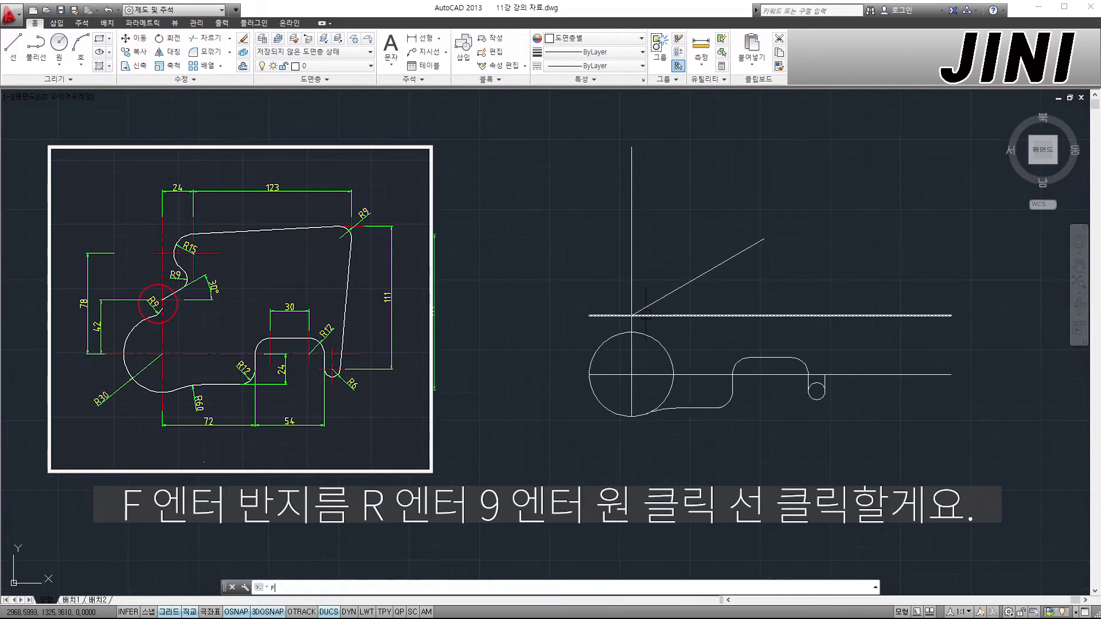
key("Return")
key("Return")
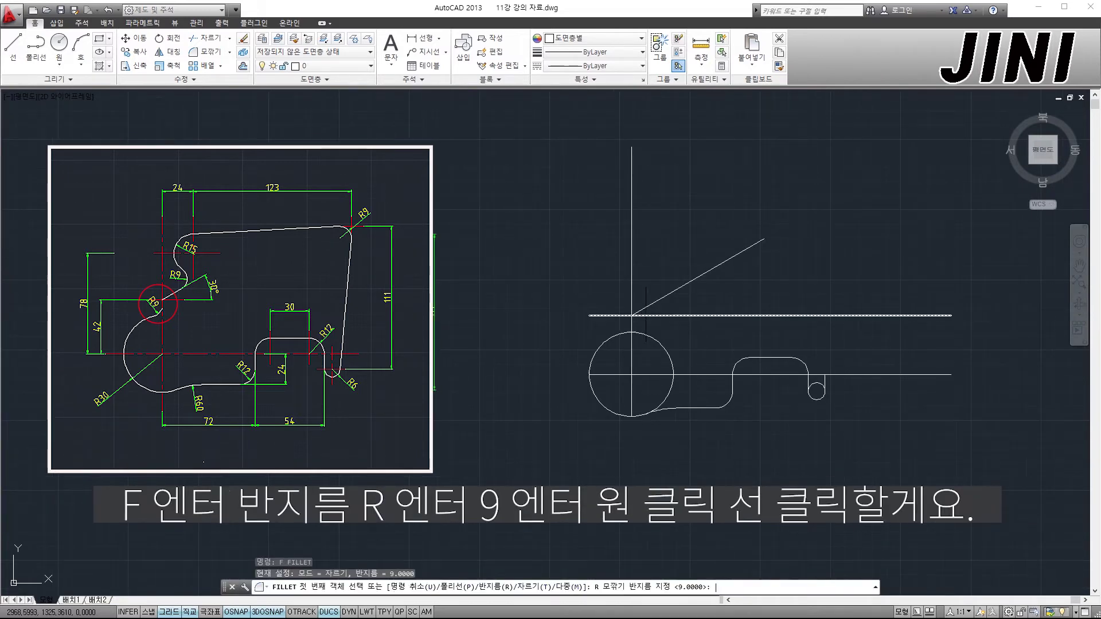
type("9")
key("Return")
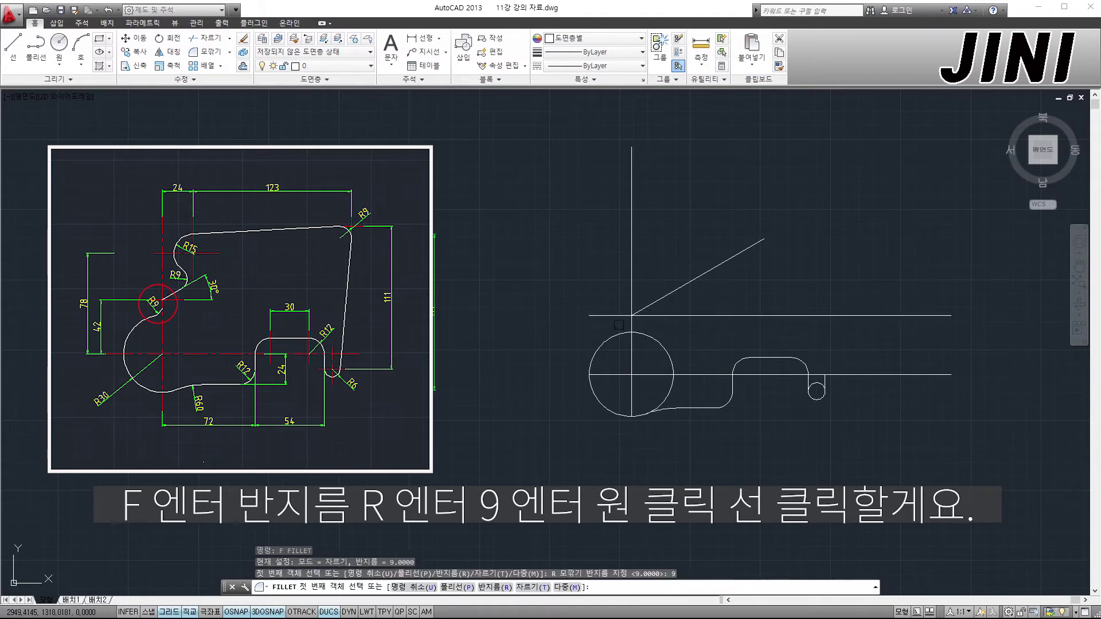
scroll(619, 325, "up", 2)
left_click(626, 346)
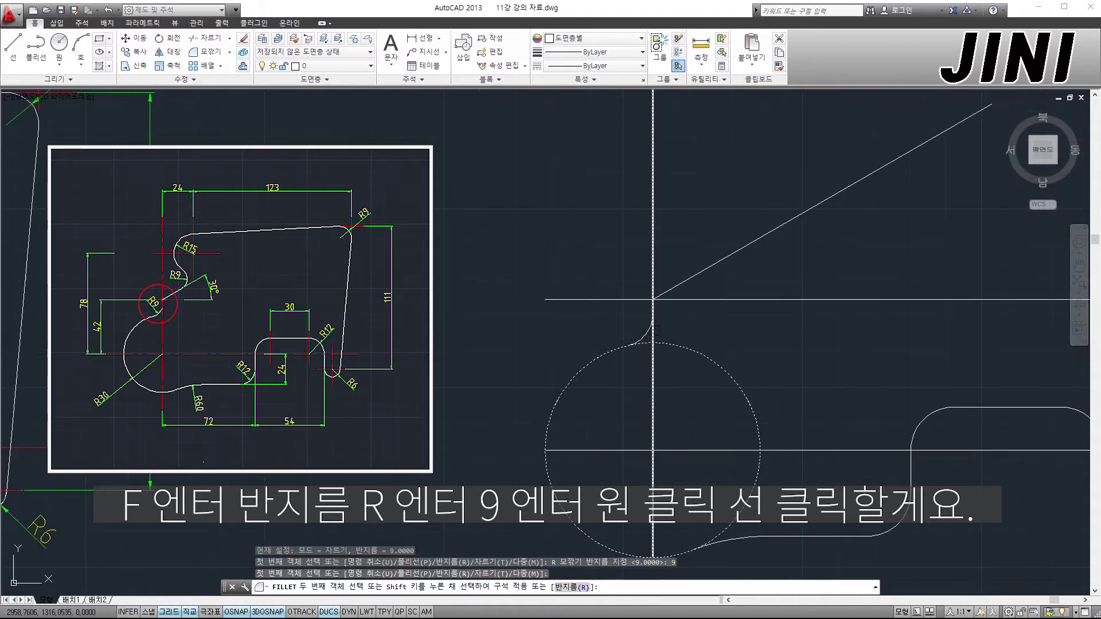
left_click(652, 332)
scroll(654, 331, "down", 4)
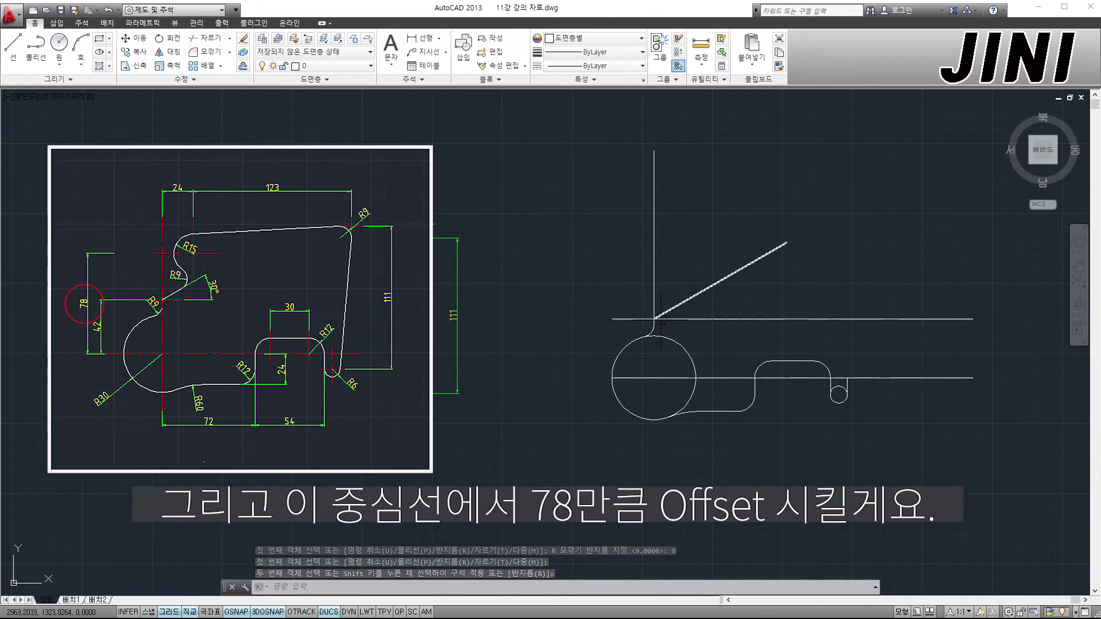
key("Escape")
Offset the large circle's horizontal centre line 78 upward
left_click(669, 383)
left_click(651, 382)
key("Escape")
key("Escape")
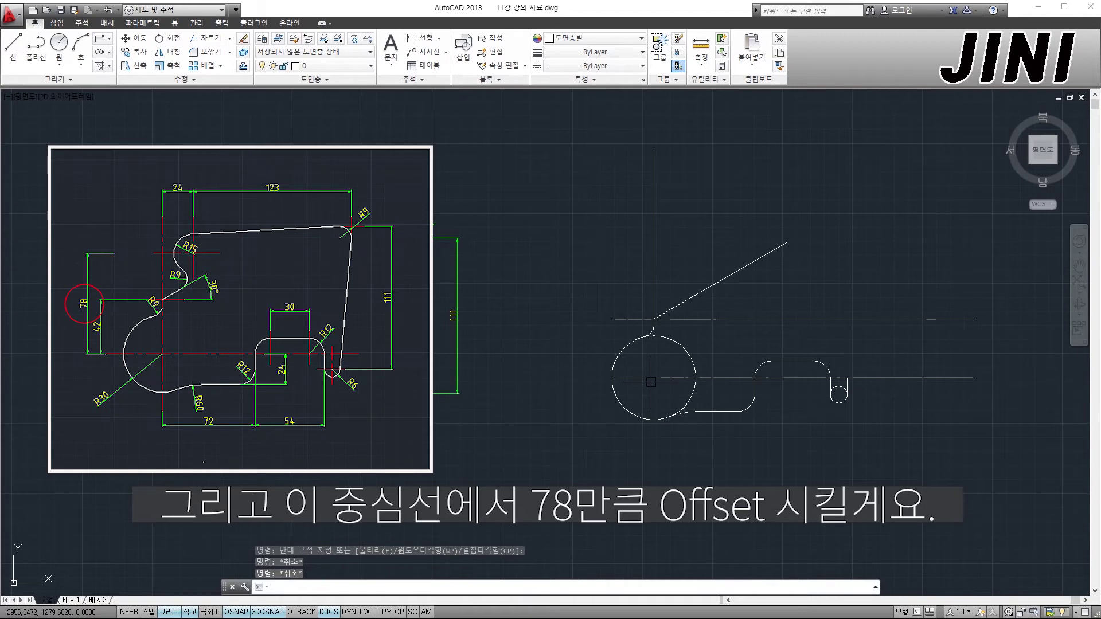
type("o")
key("Return")
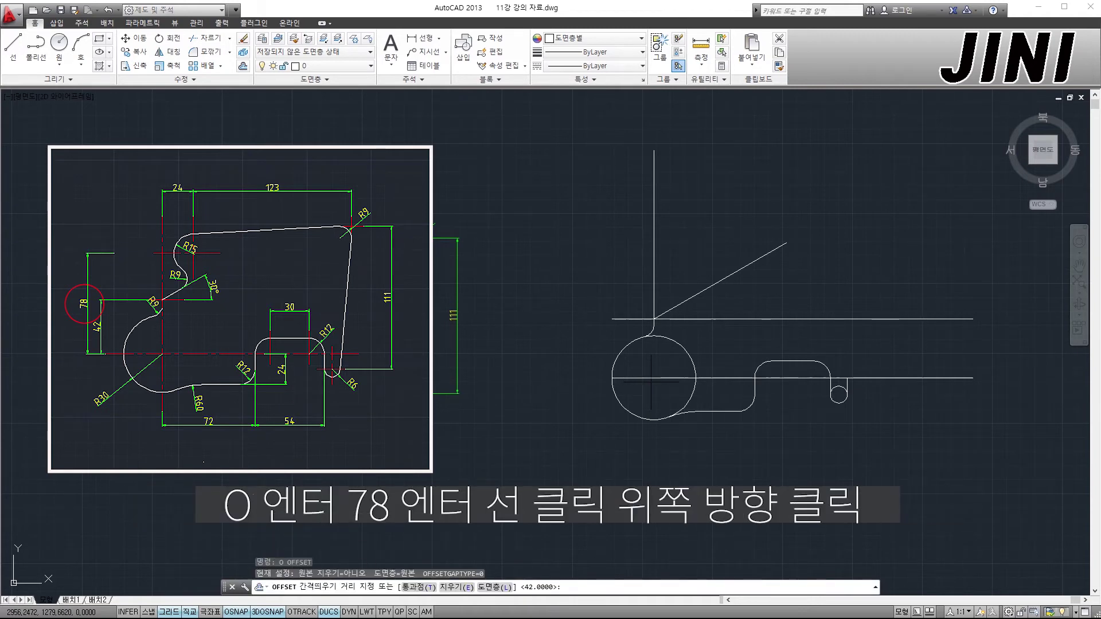
type("78")
key("Return")
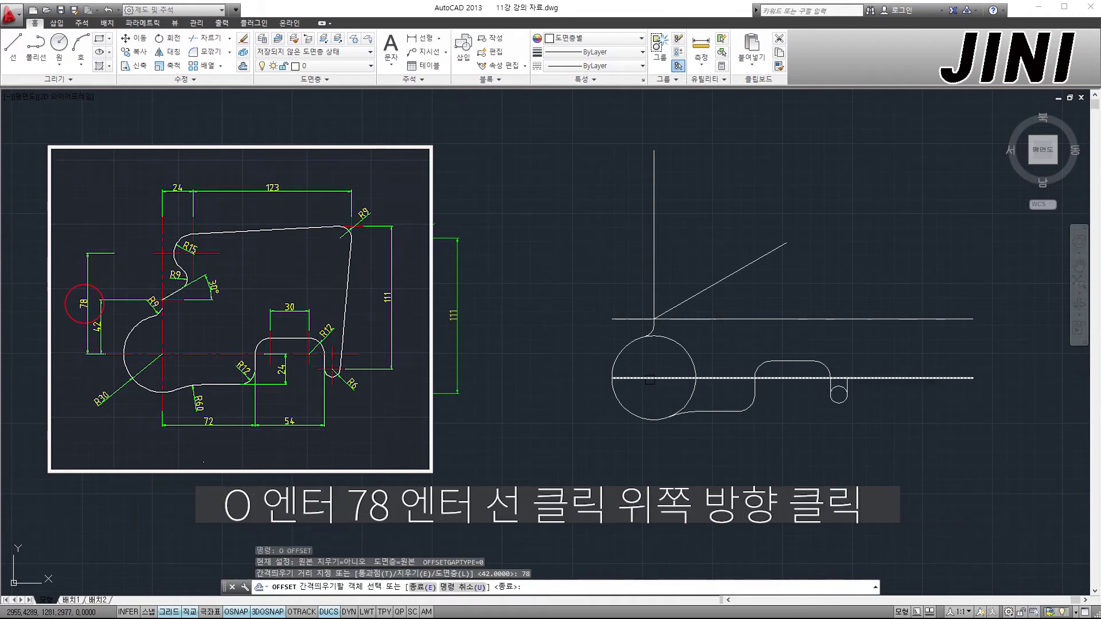
left_click(649, 378)
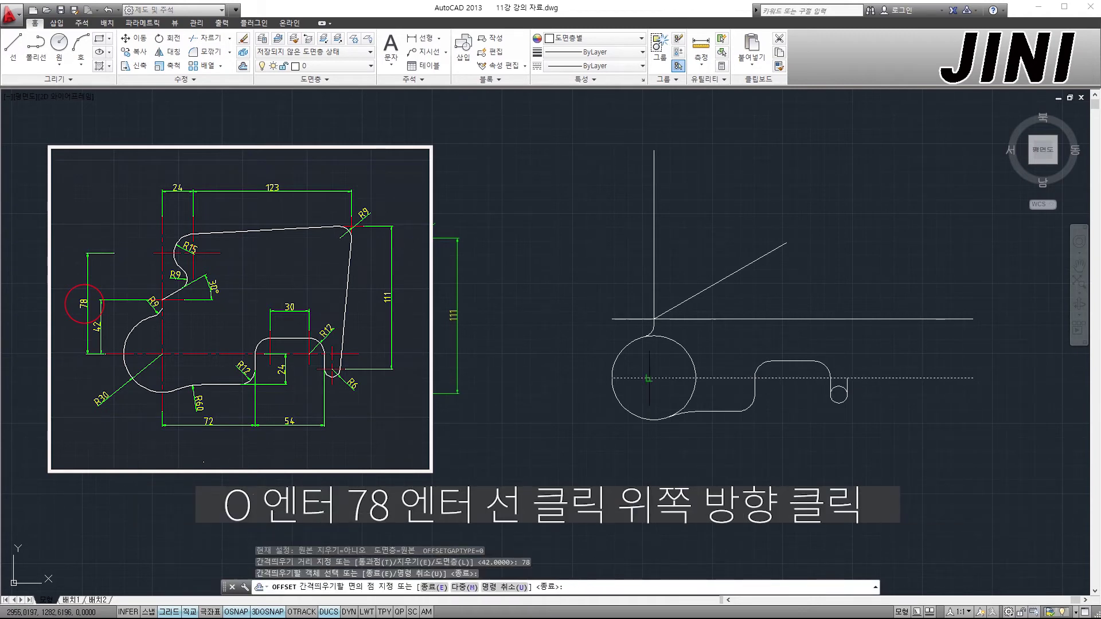
left_click(636, 275)
key("Escape")
key("Escape")
key("Escape")
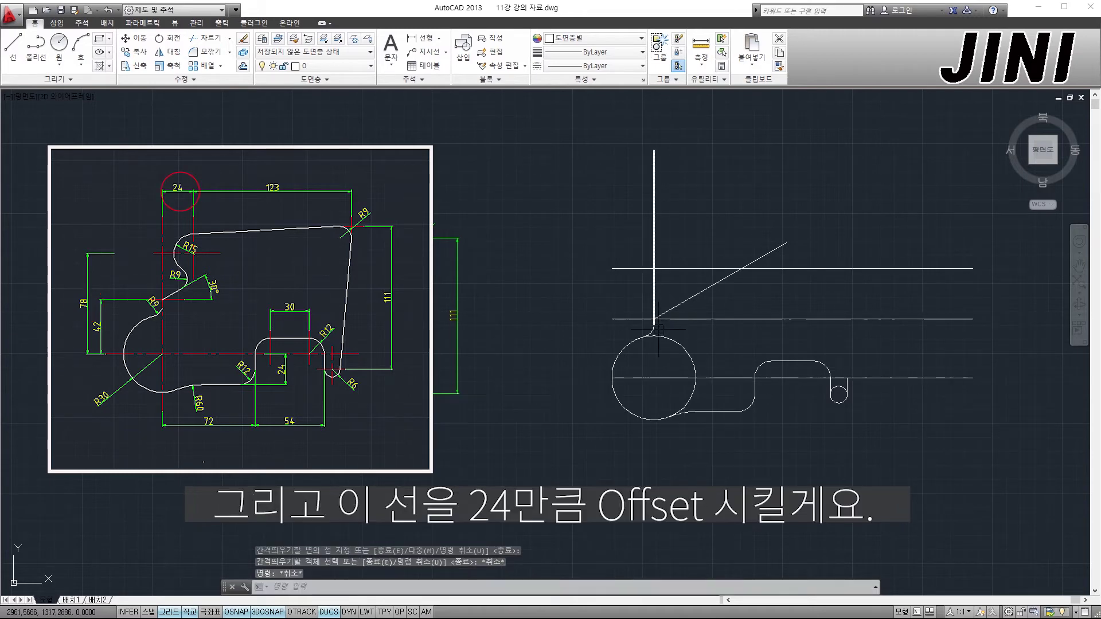
Offset the vertical centre line above the large circle 24 to the right
left_click(654, 241)
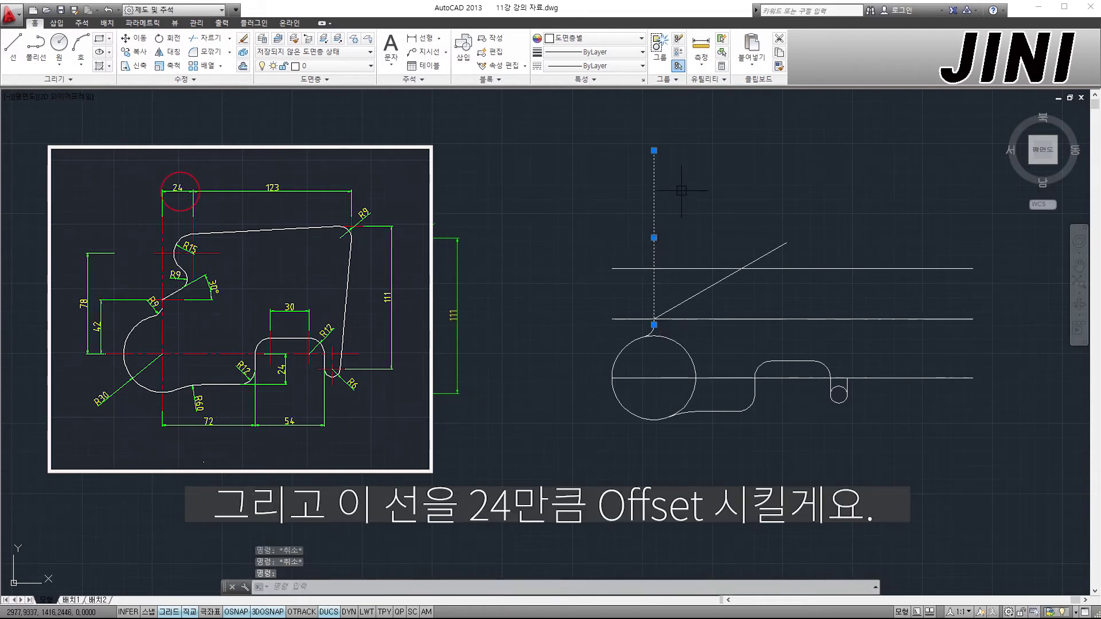
key("Escape")
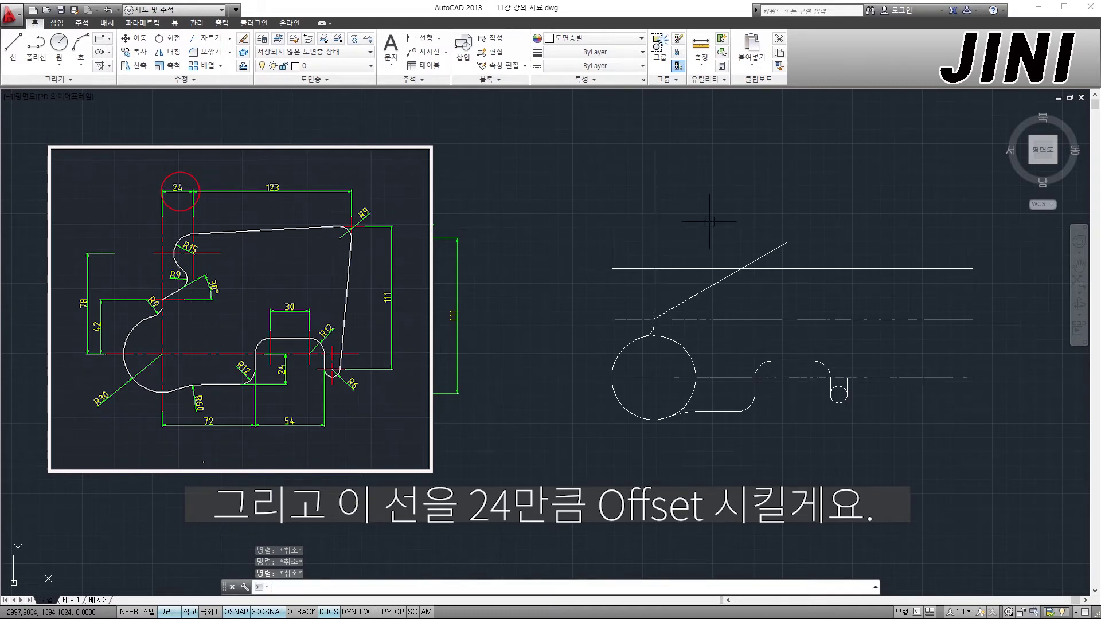
type("o")
key("Return")
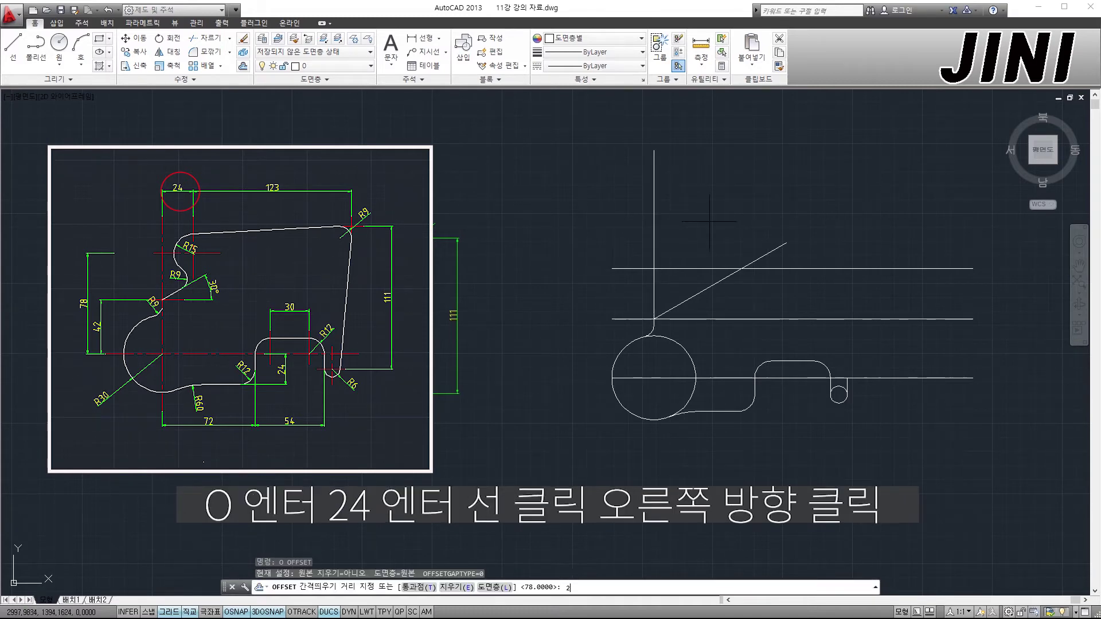
type("24")
key("Return")
left_click(653, 214)
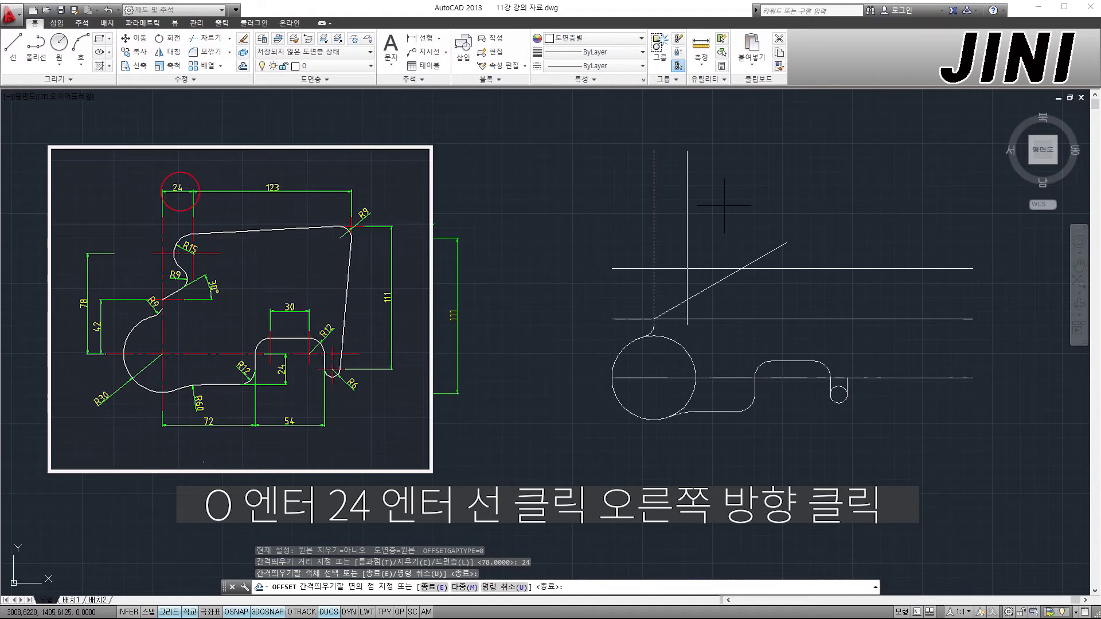
left_click(735, 204)
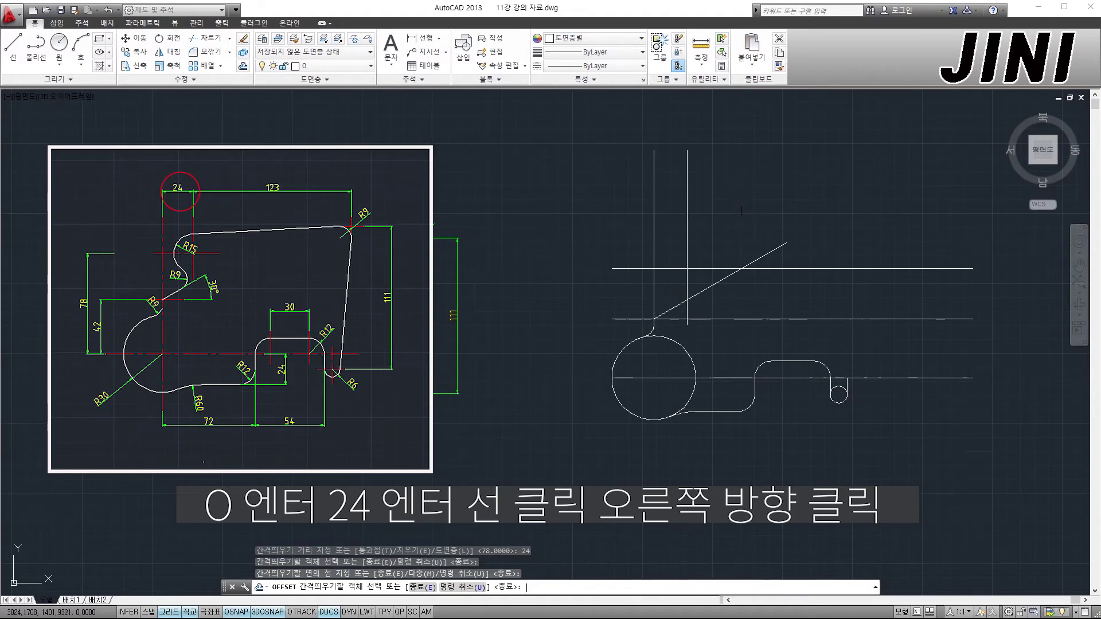
key("Escape")
key("Escape")
key("Escape")
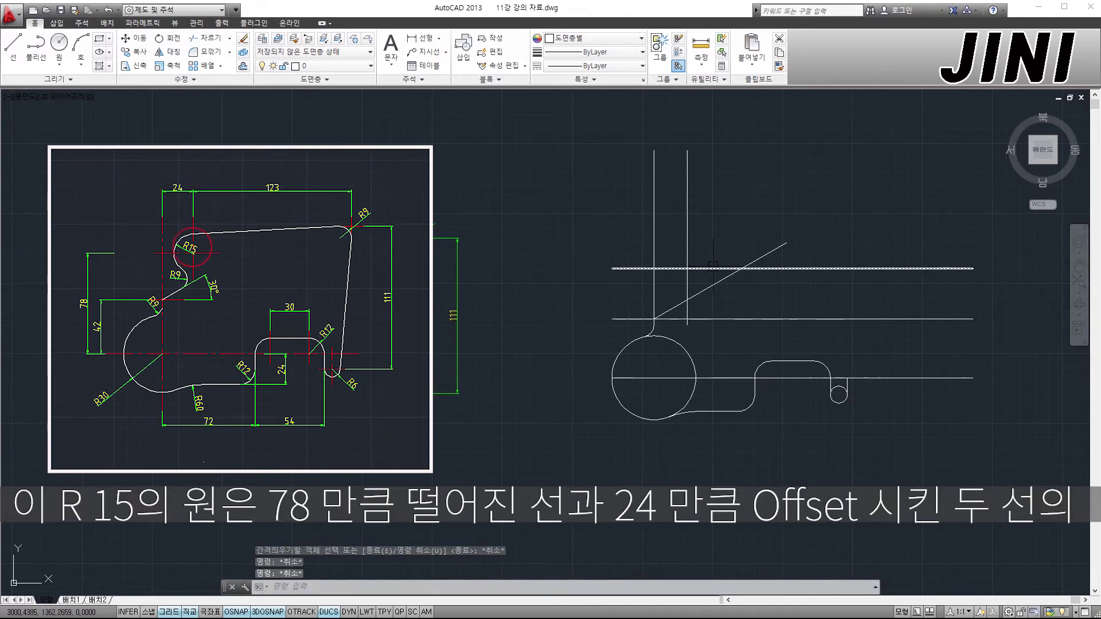
left_click(701, 268)
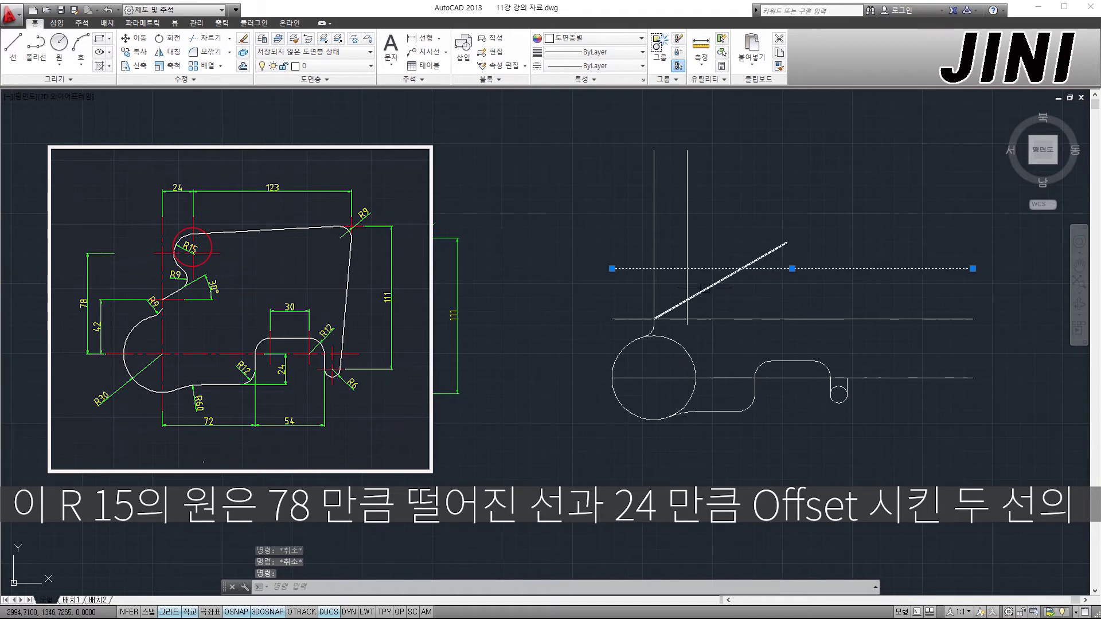
left_click(688, 242)
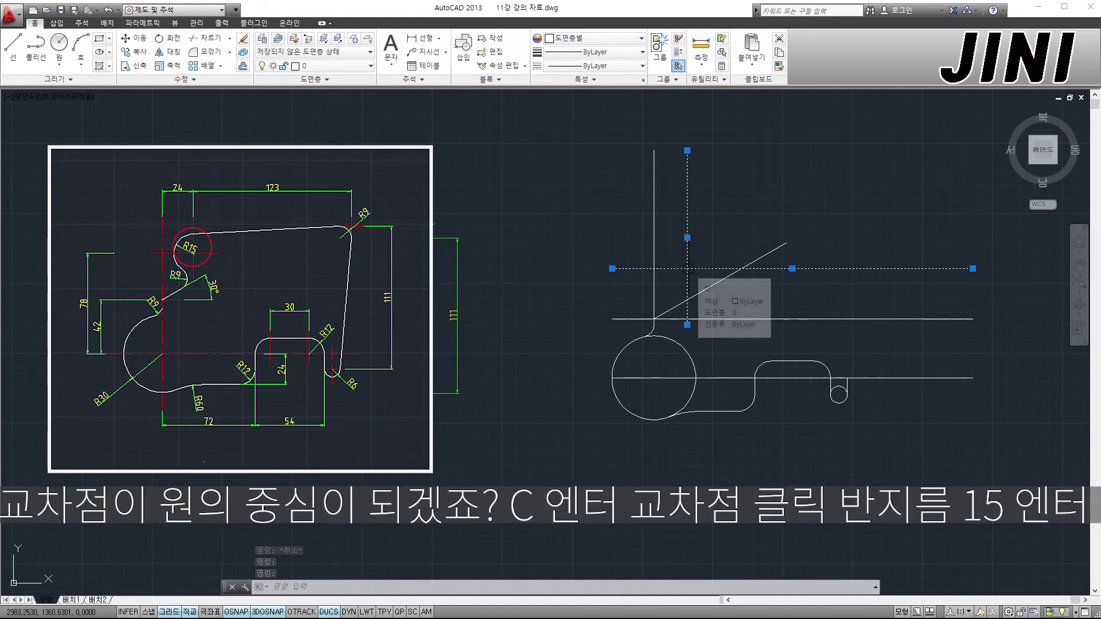
key("Escape")
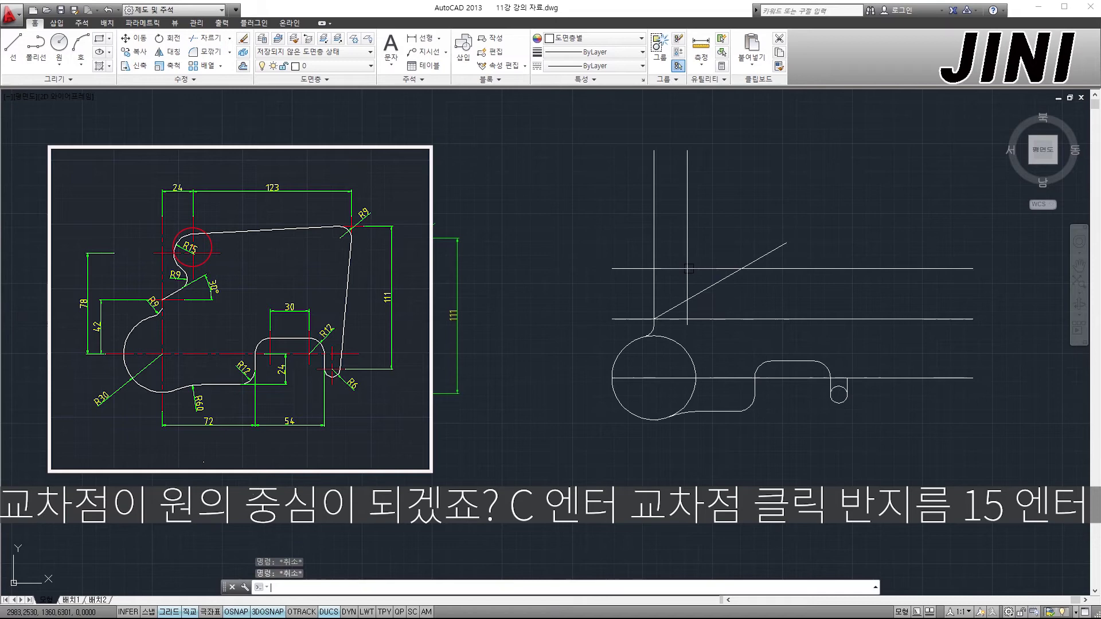
Draw a circle of radius 15 centred on the intersection of the 24 vertical offset line and the 78 horizontal offset line
type("c")
key("Return")
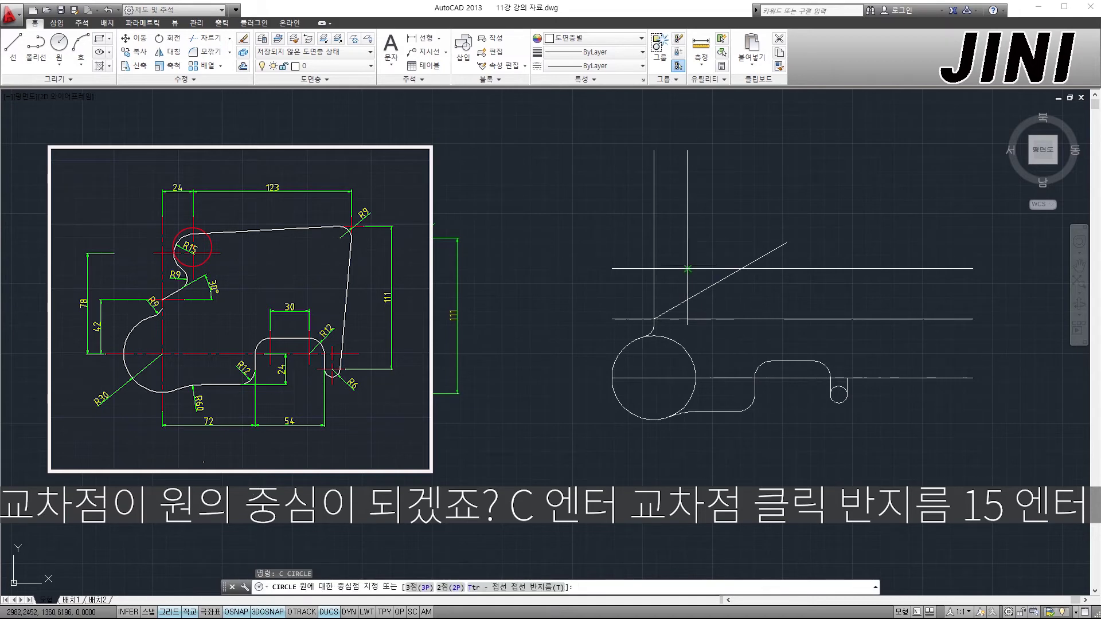
left_click(688, 268)
type("15")
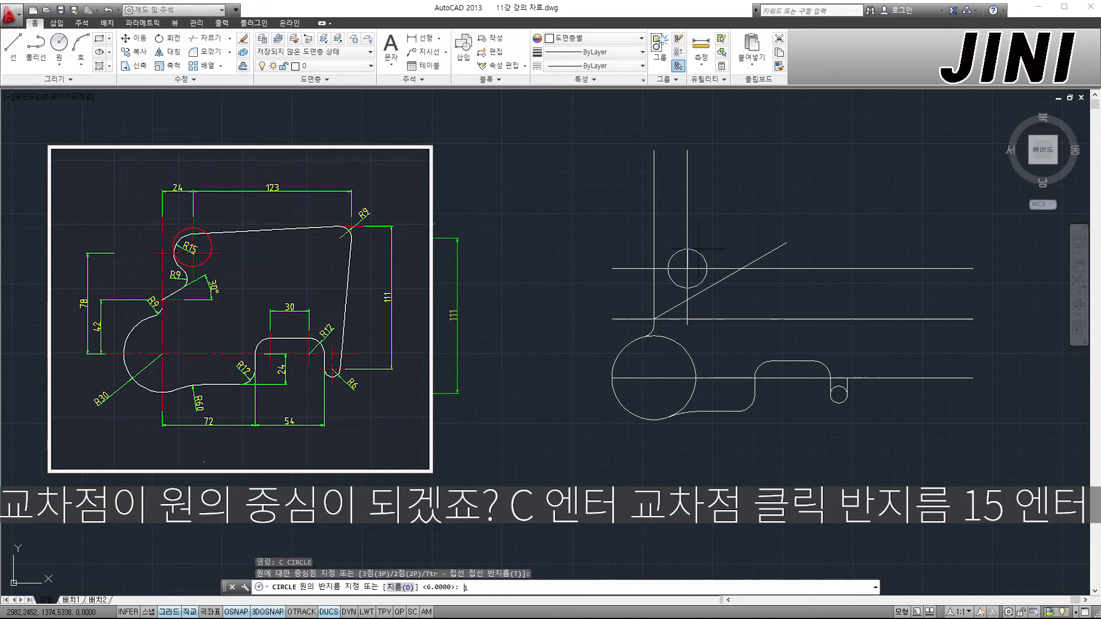
key("Return")
key("Escape")
key("Escape")
key("Escape")
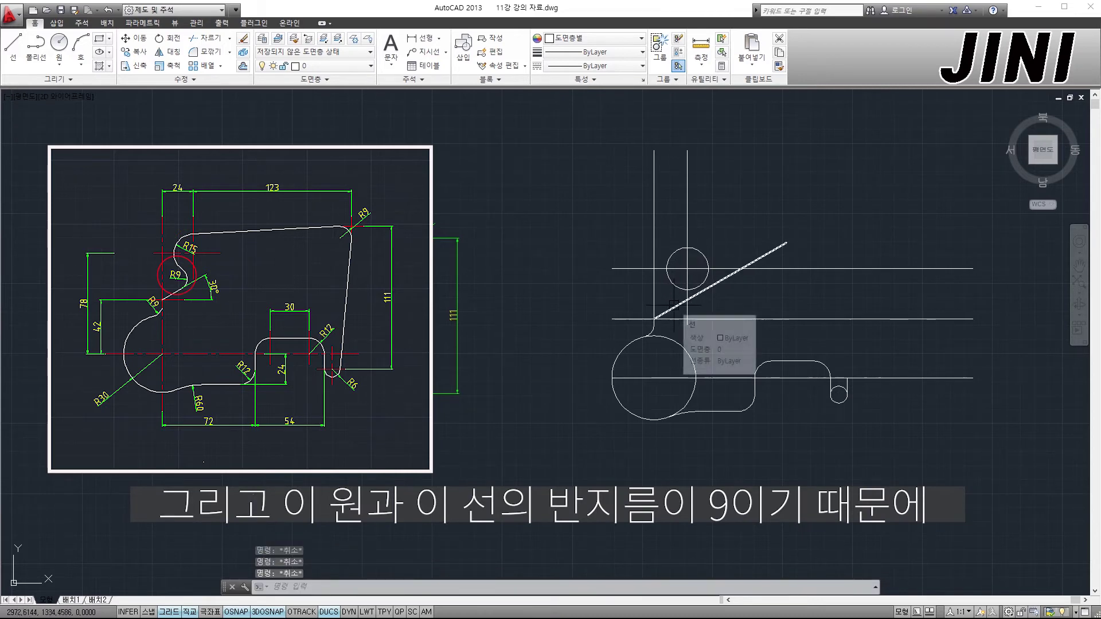
left_click(685, 289)
left_click(669, 307)
scroll(670, 303, "up", 2)
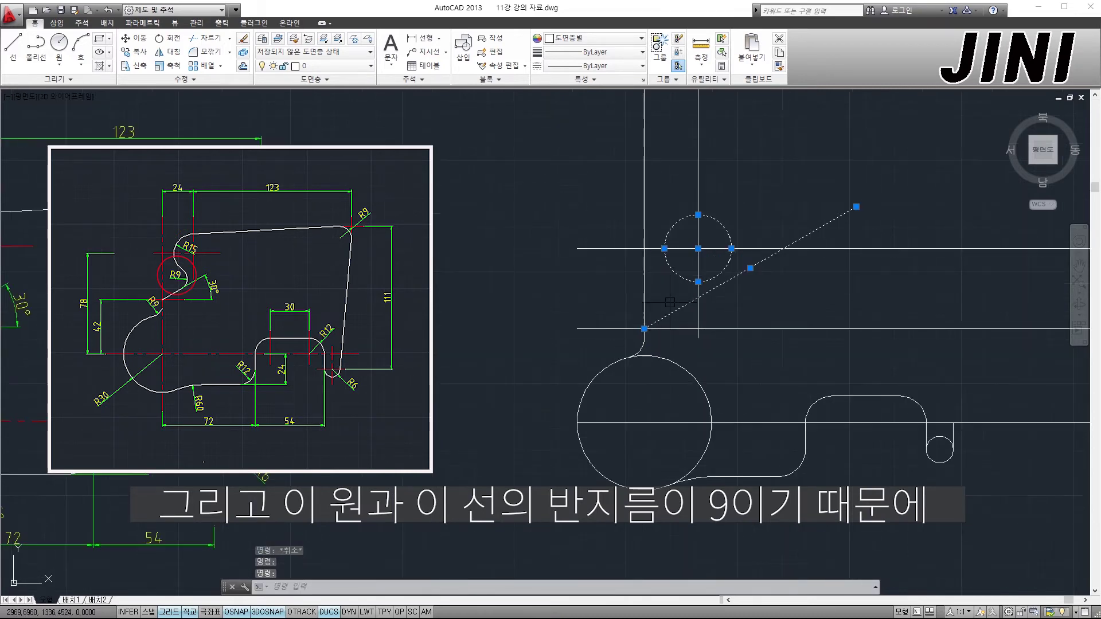
key("Escape")
key("Escape")
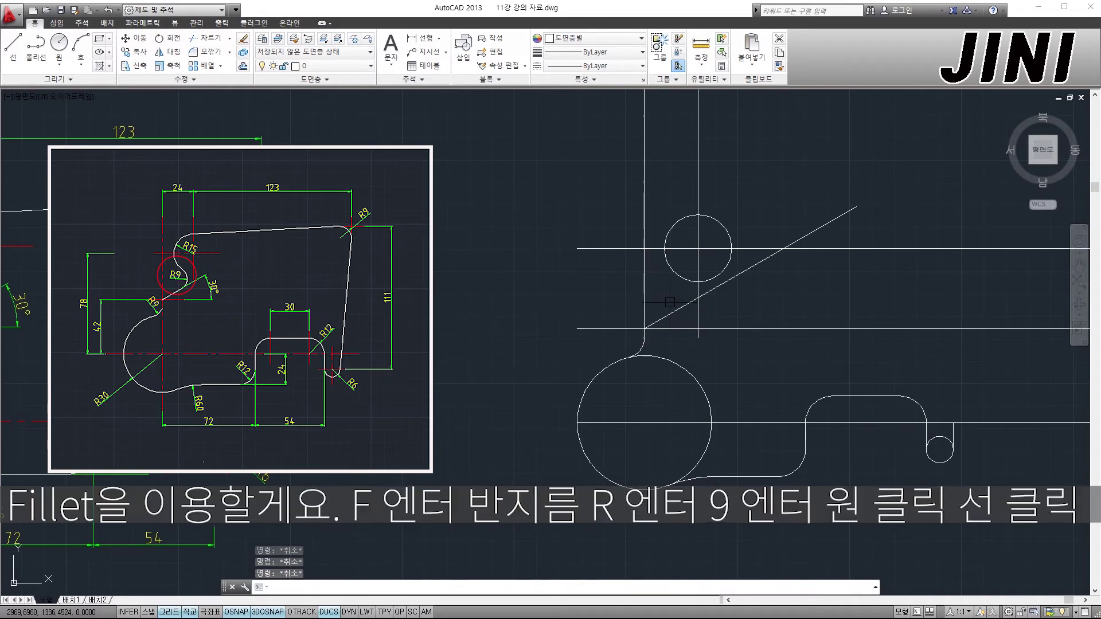
Fillet the lower-left side of the radius 15 circle to the 30° line with radius 9
key("Return")
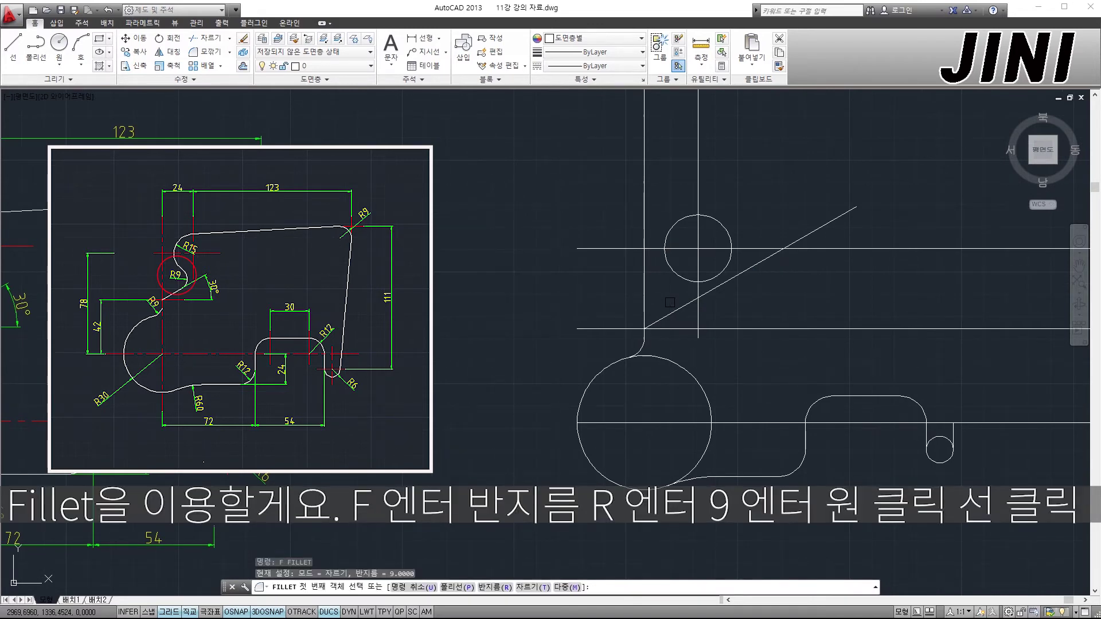
type("R")
key("Return")
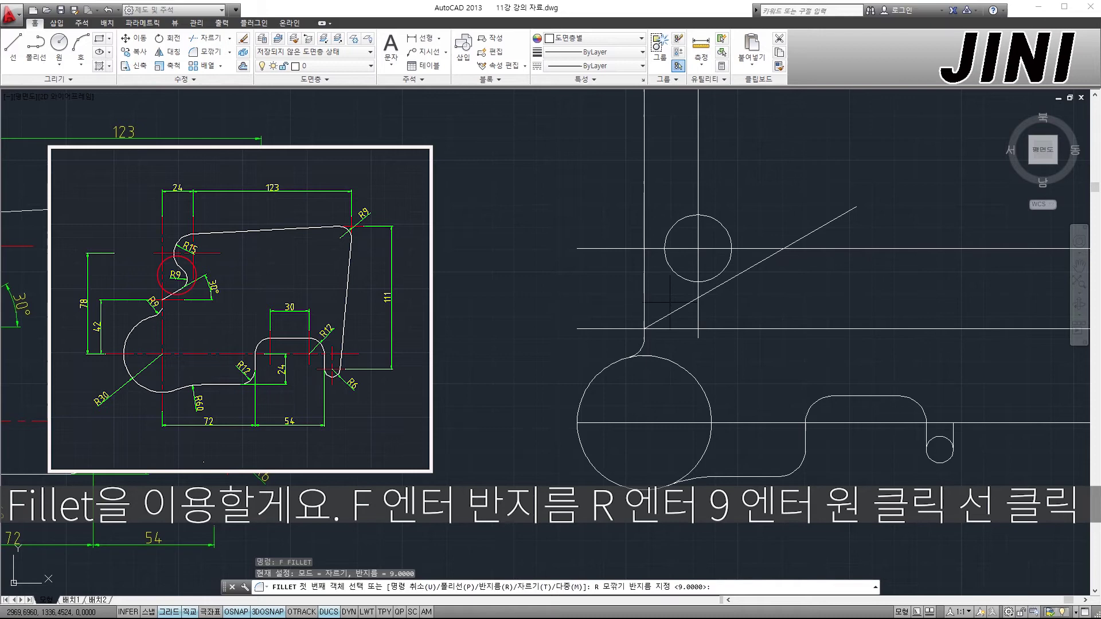
type("9")
key("Return")
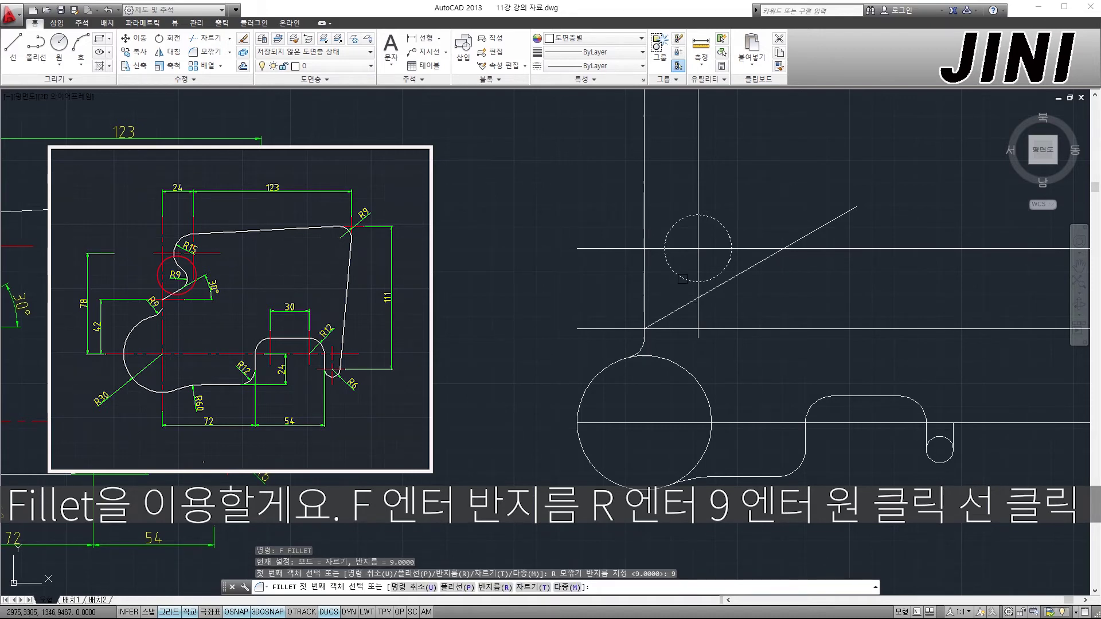
left_click(675, 273)
left_click(678, 304)
scroll(679, 304, "down", 2)
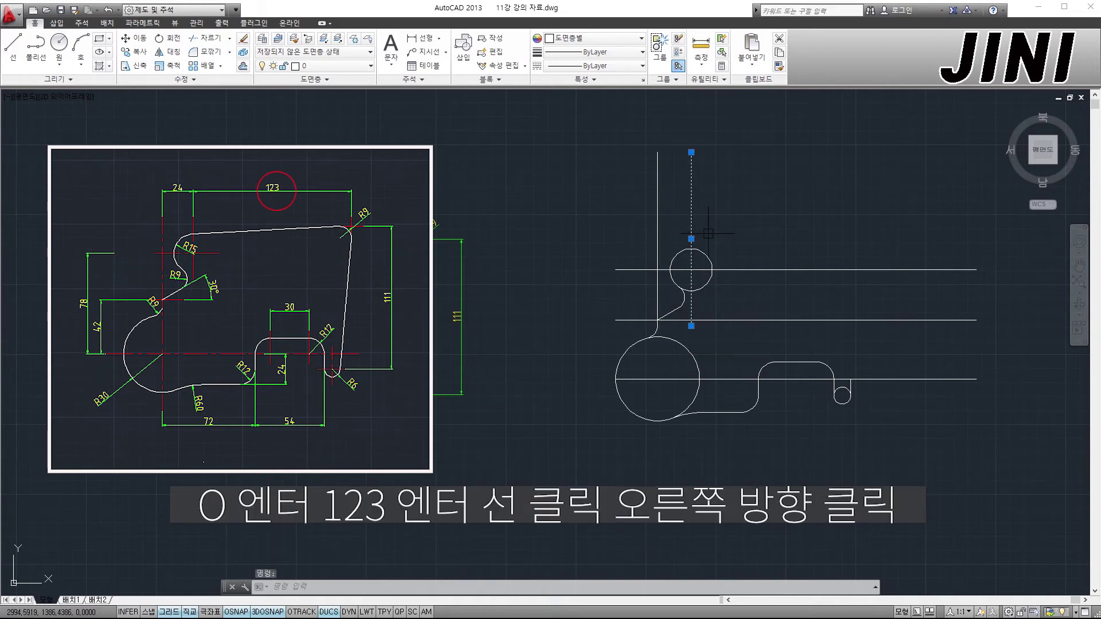
Offset the vertical line through the radius 15 circle's centre 123 to the right
key("Escape")
key("Escape")
type("o")
key("Return")
type("12")
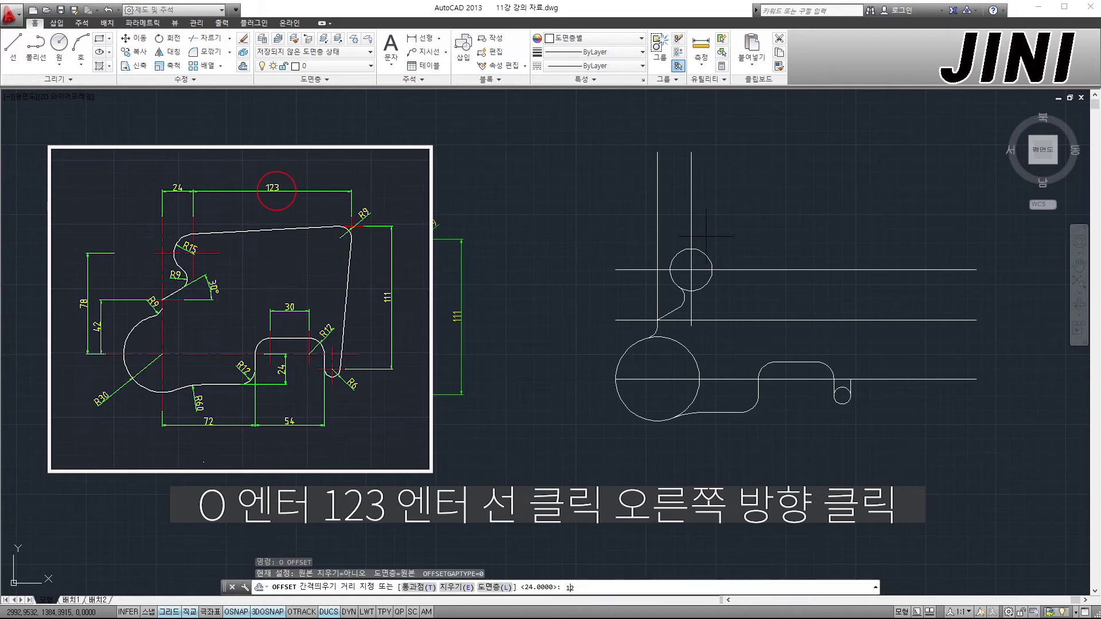
type("3")
key("Return")
left_click(691, 228)
left_click(854, 218)
left_click(854, 218)
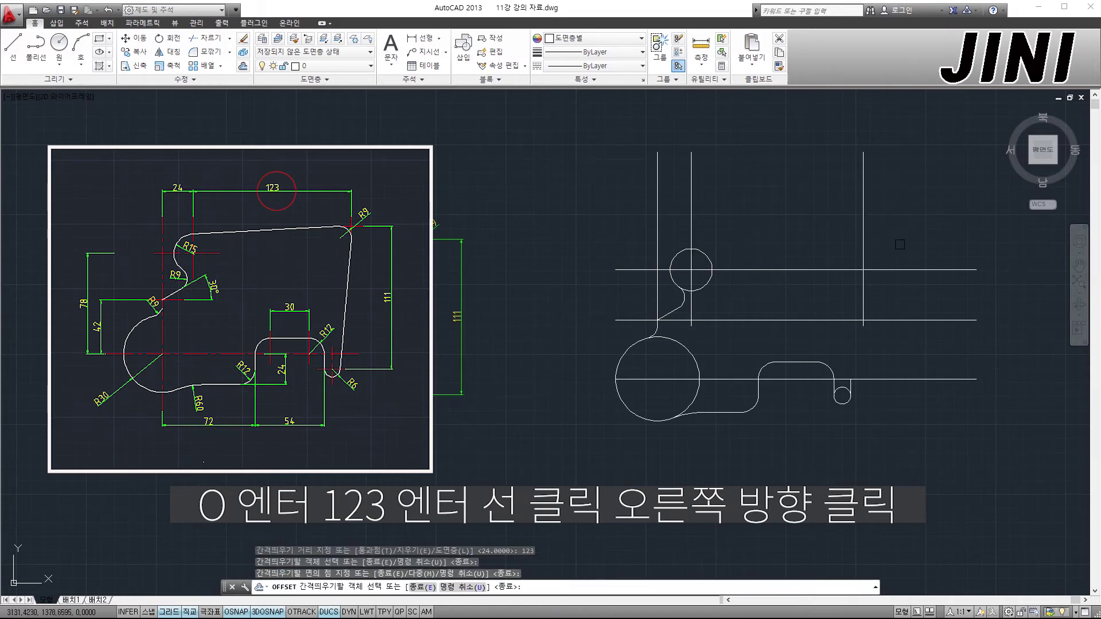
key("Escape")
key("Escape")
key("Escape")
Draw a horizontal line across the small radius 6 circle from its left quadrant to its right quadrant
scroll(842, 380, "up", 4)
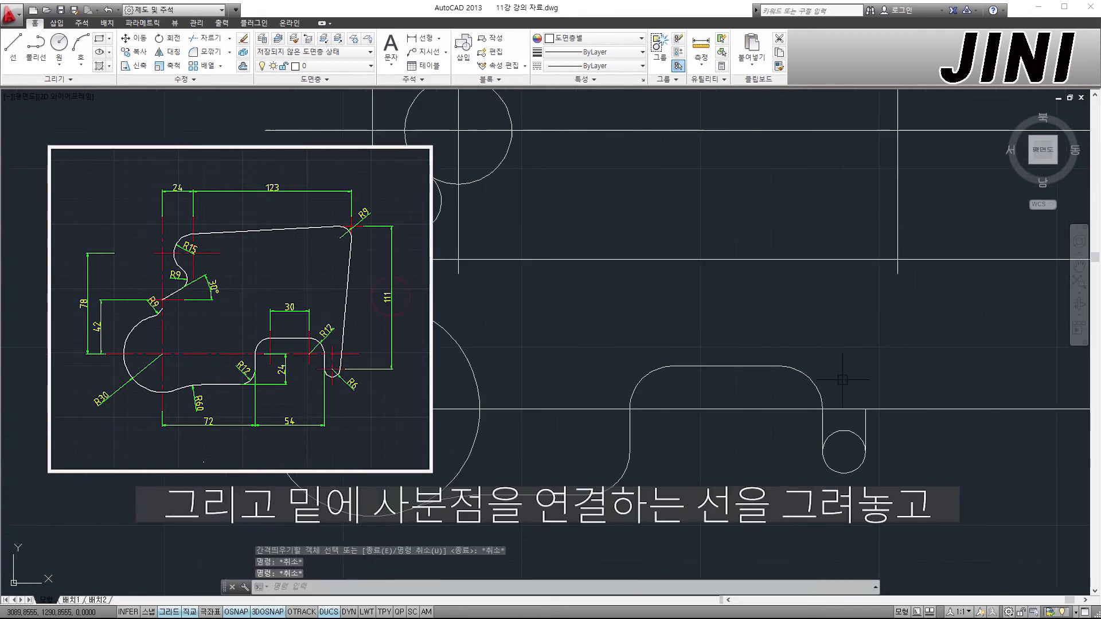
type("L")
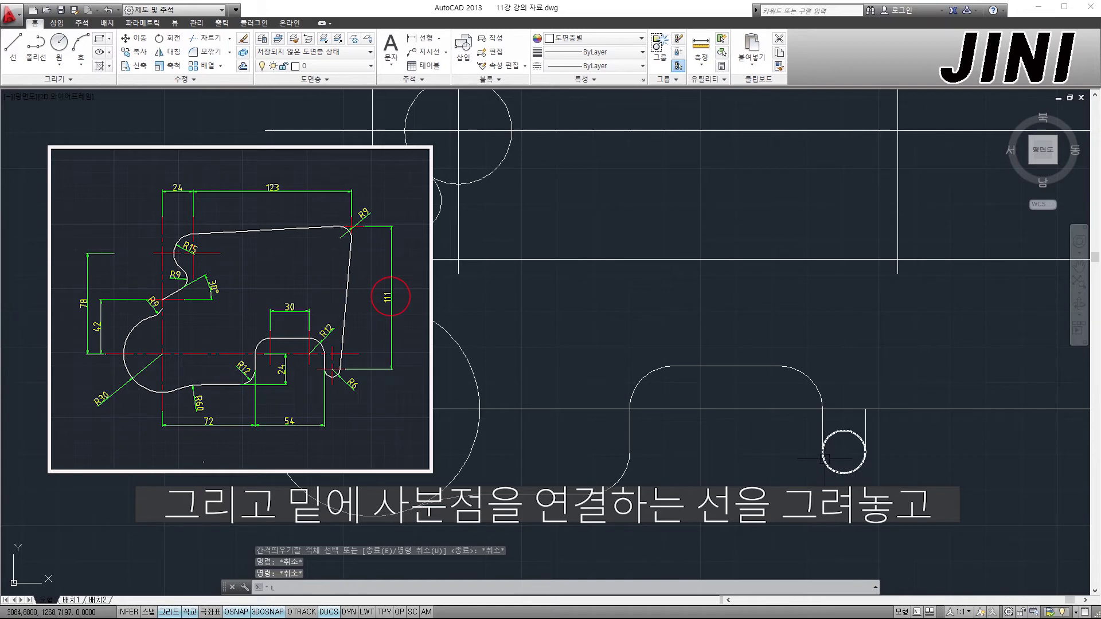
key("Return")
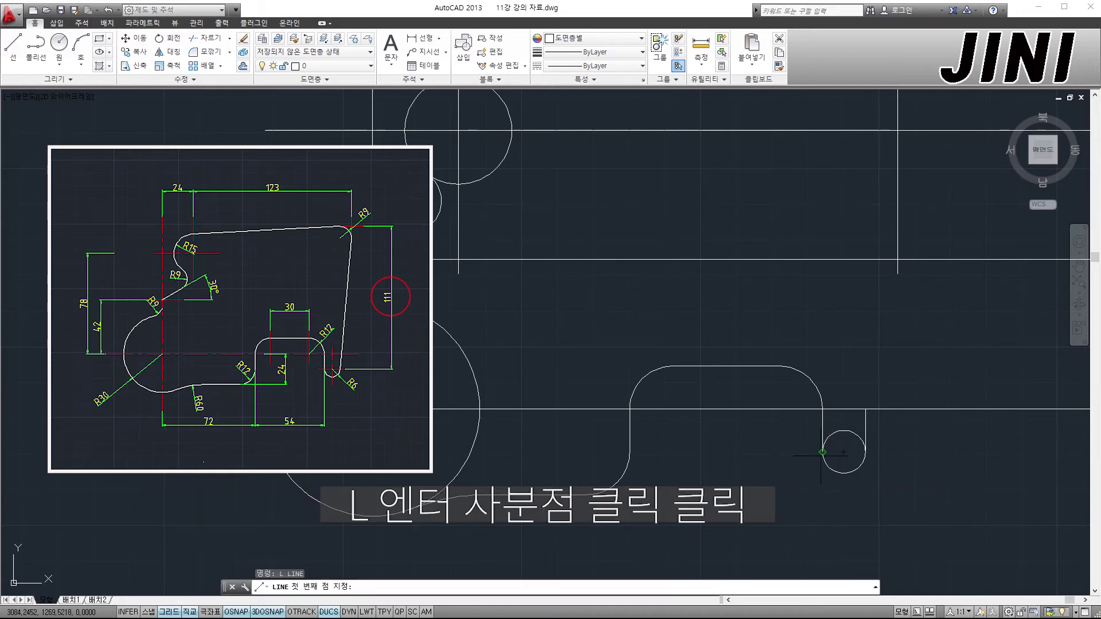
left_click(823, 452)
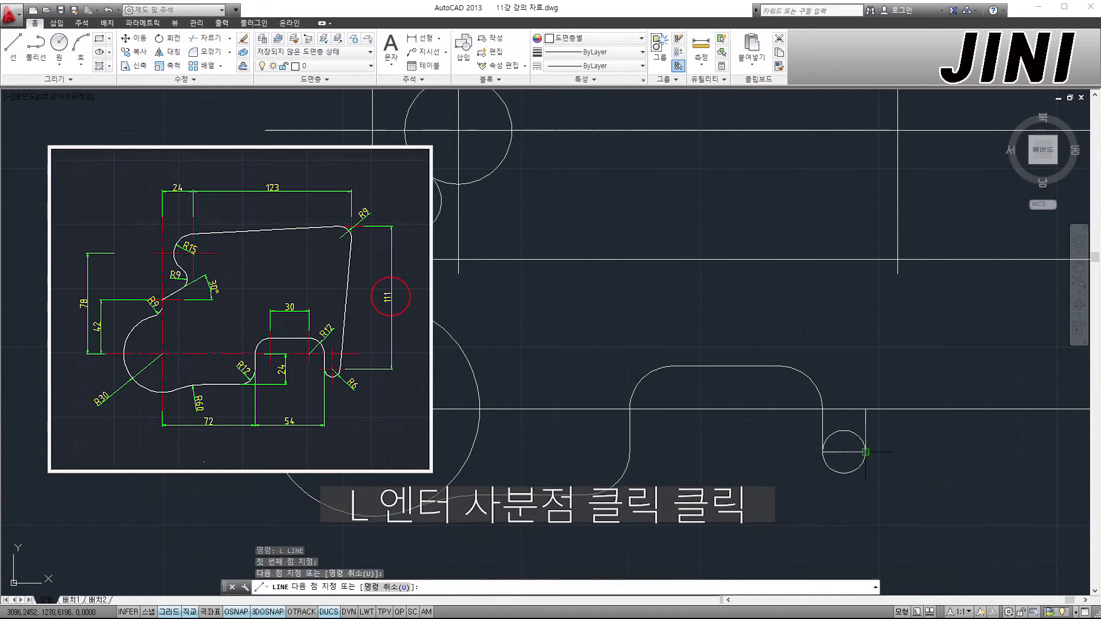
key("Escape")
key("Escape")
scroll(865, 452, "down", 2)
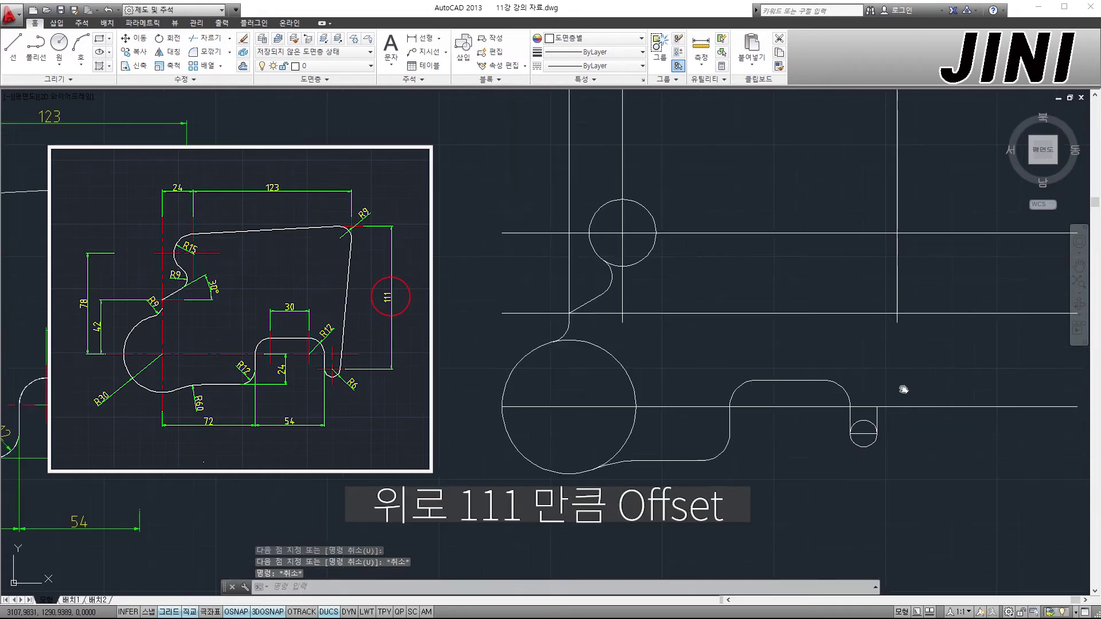
Offset the horizontal line across the small radius 6 circle 111 upward
scroll(887, 409, "down", 1)
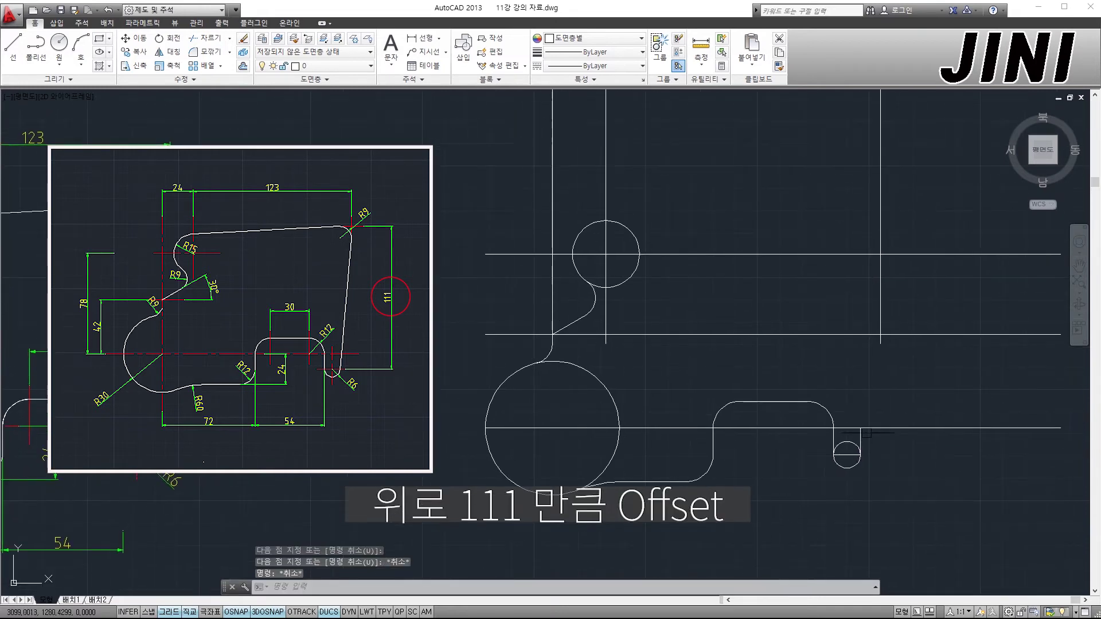
left_click(839, 454)
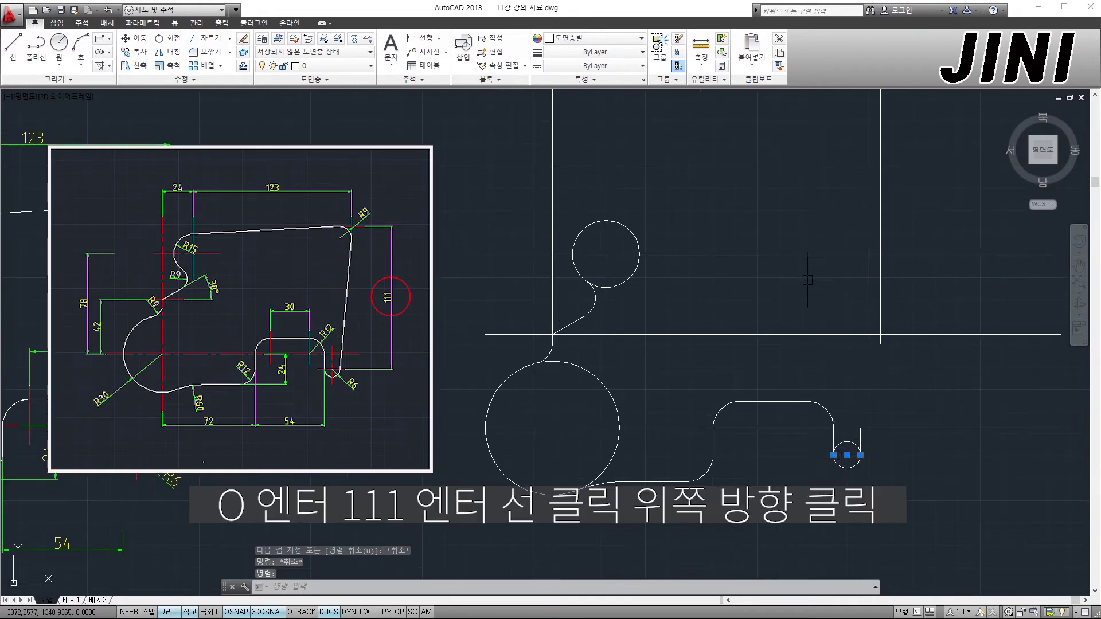
type("o")
key("Return")
type("111")
key("Return")
left_click(847, 455)
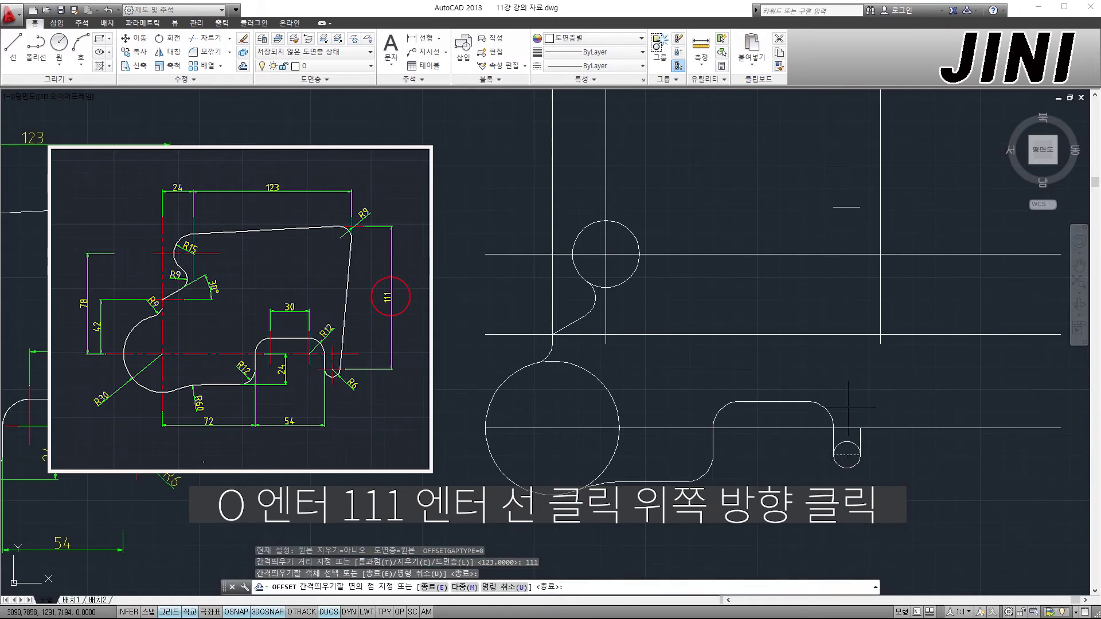
left_click(844, 212)
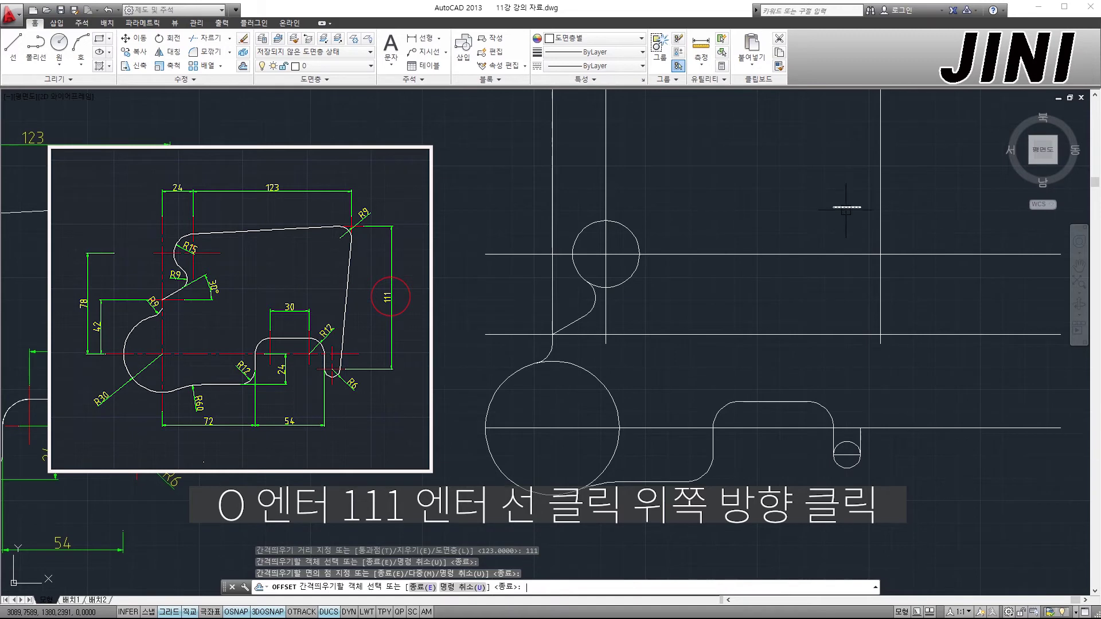
key("Escape")
key("Escape")
key("Escape")
Extend the short upper horizontal line rightward to the vertical line offset by 123
left_click(842, 207)
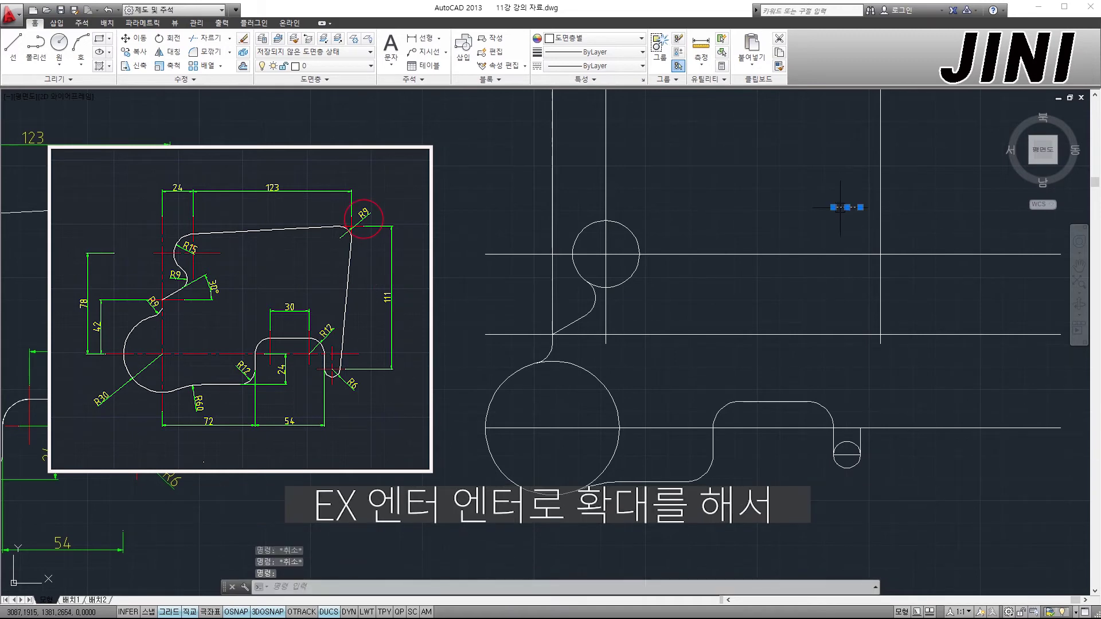
key("Escape")
key("Escape")
type("EX")
key("Return")
key("Return")
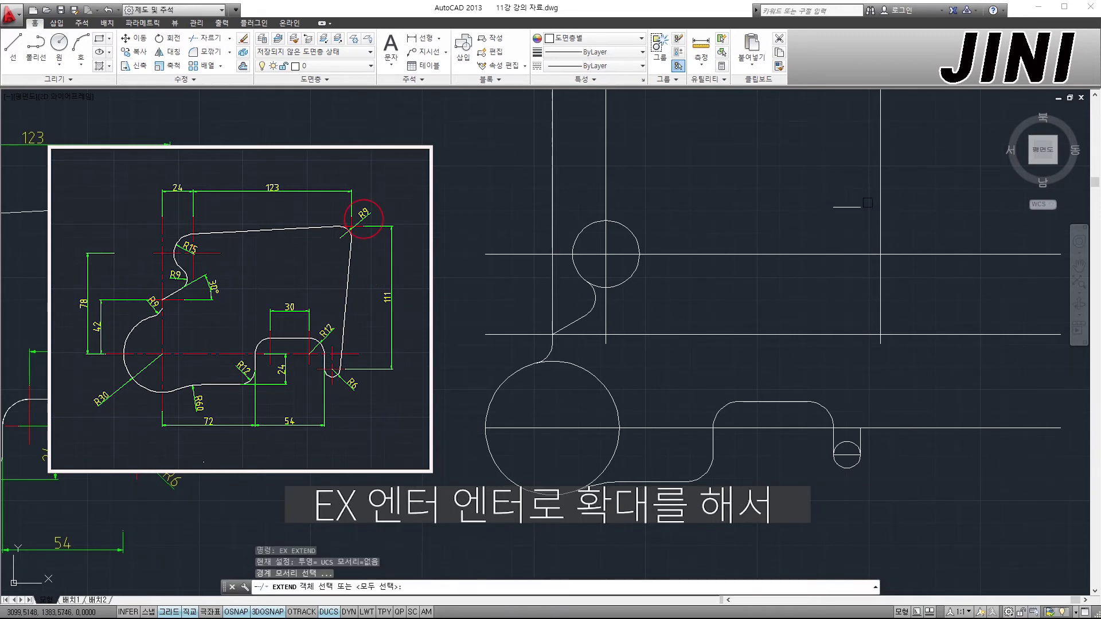
scroll(864, 216, "up", 5)
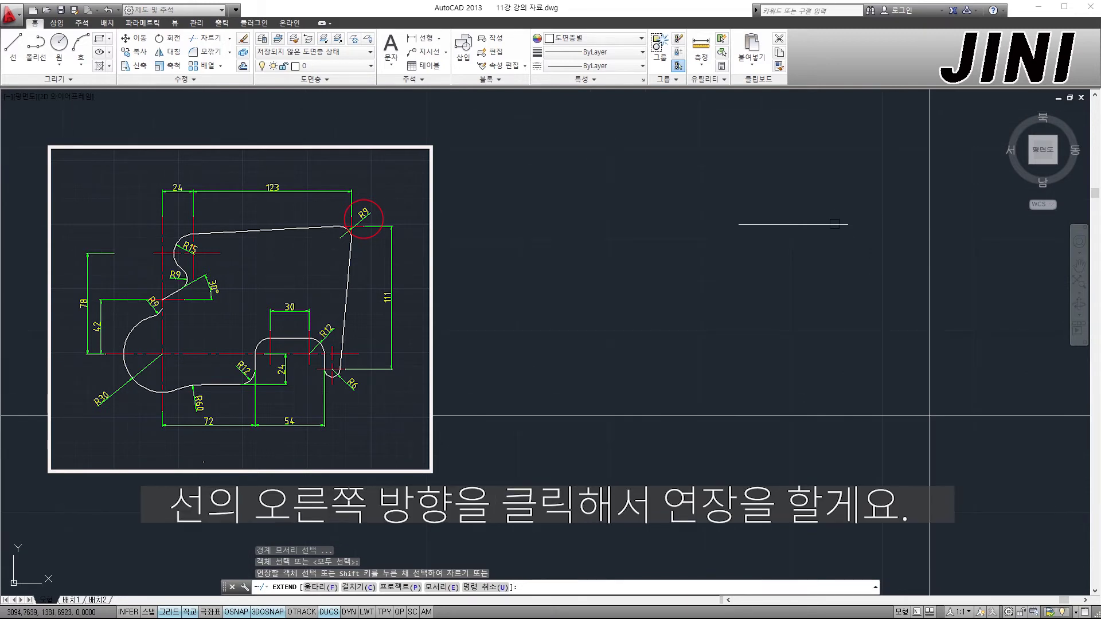
left_click(834, 223)
scroll(834, 224, "down", 3)
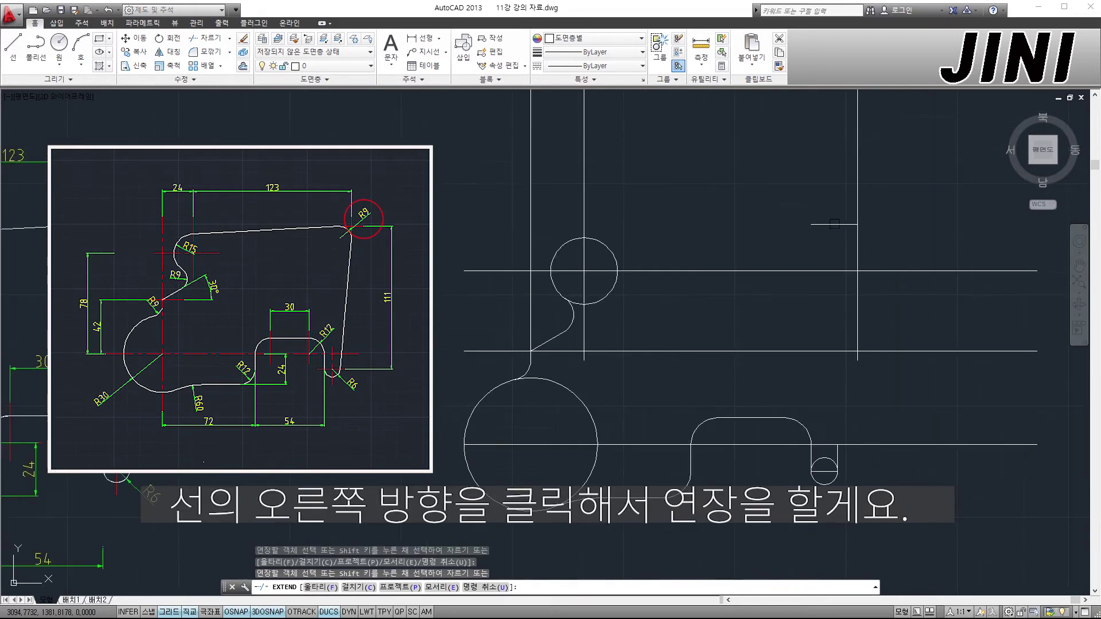
scroll(800, 270, "up", 2)
key("Escape")
left_click(848, 235)
left_click(829, 225)
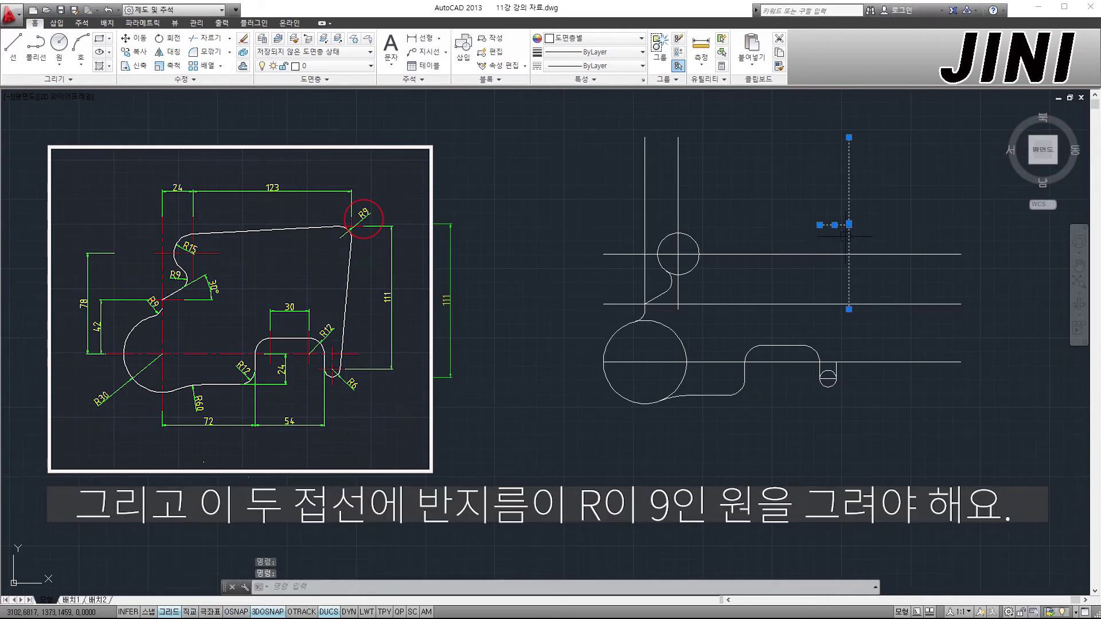
left_click(831, 254)
key("Escape")
key("Escape")
key("Escape")
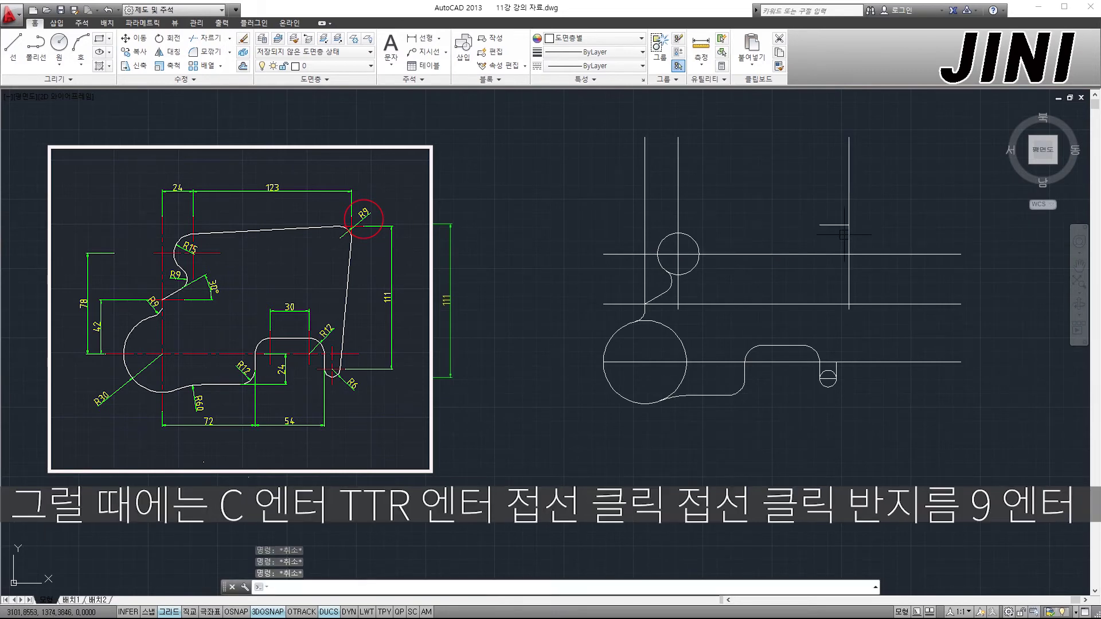
Draw a tangent-tangent-radius circle of radius 9 touching the short upper horizontal line and the right-hand vertical line
type("c")
key("Return")
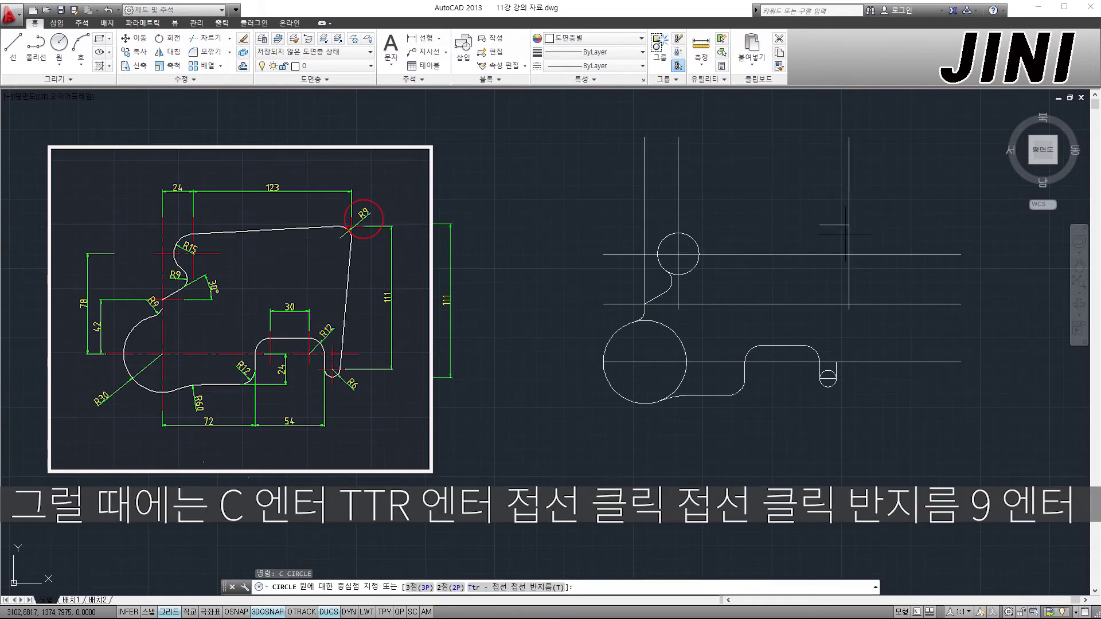
key("Return")
scroll(845, 234, "up", 2)
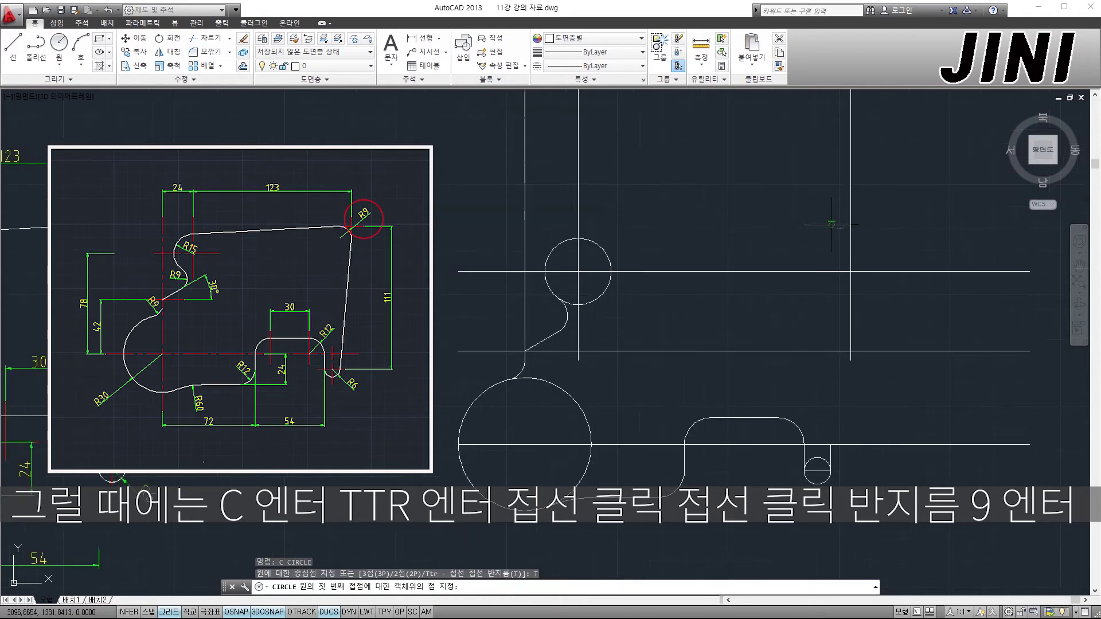
left_click(841, 244)
left_click(847, 249)
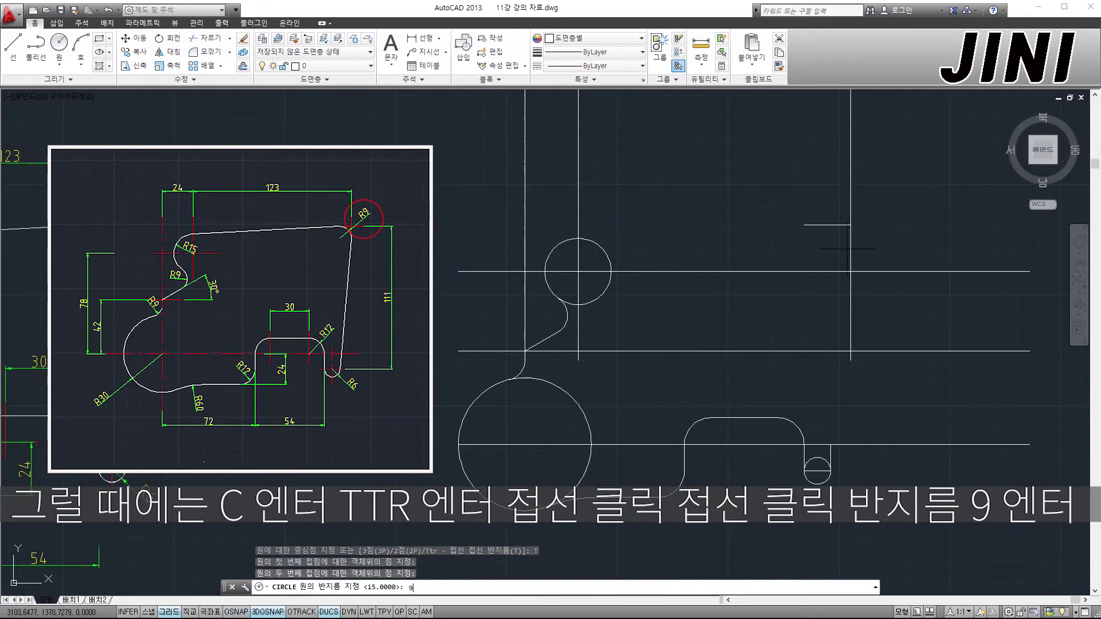
type("9")
key("Return")
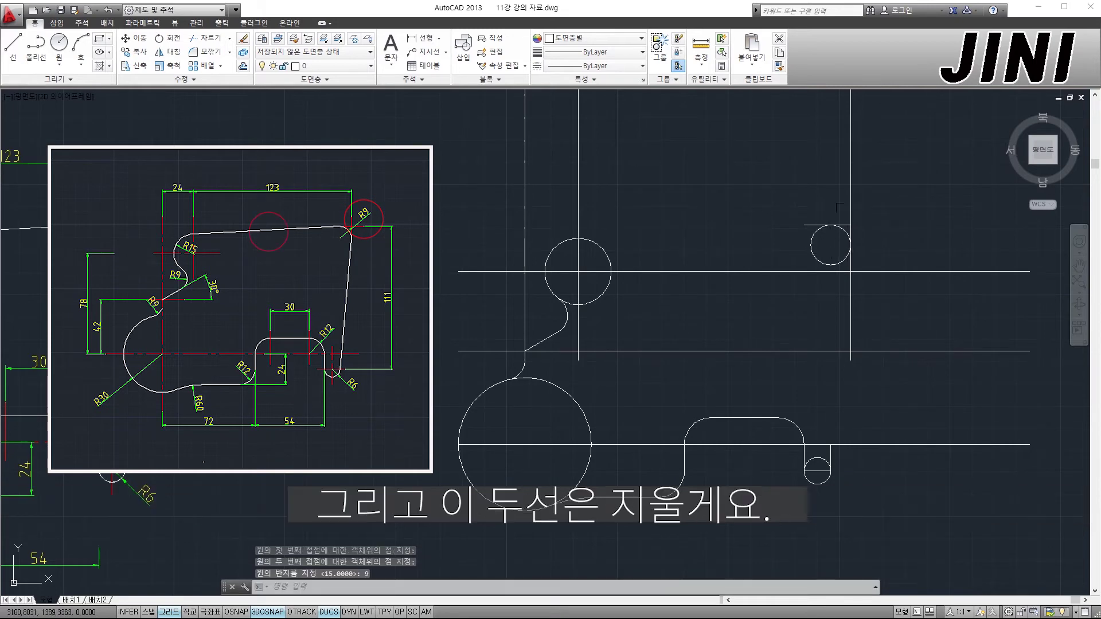
Delete the short upper horizontal line and the right-hand vertical line tangent to the radius 9 circle
scroll(832, 227, "up", 4)
left_click(853, 239)
left_click(835, 210)
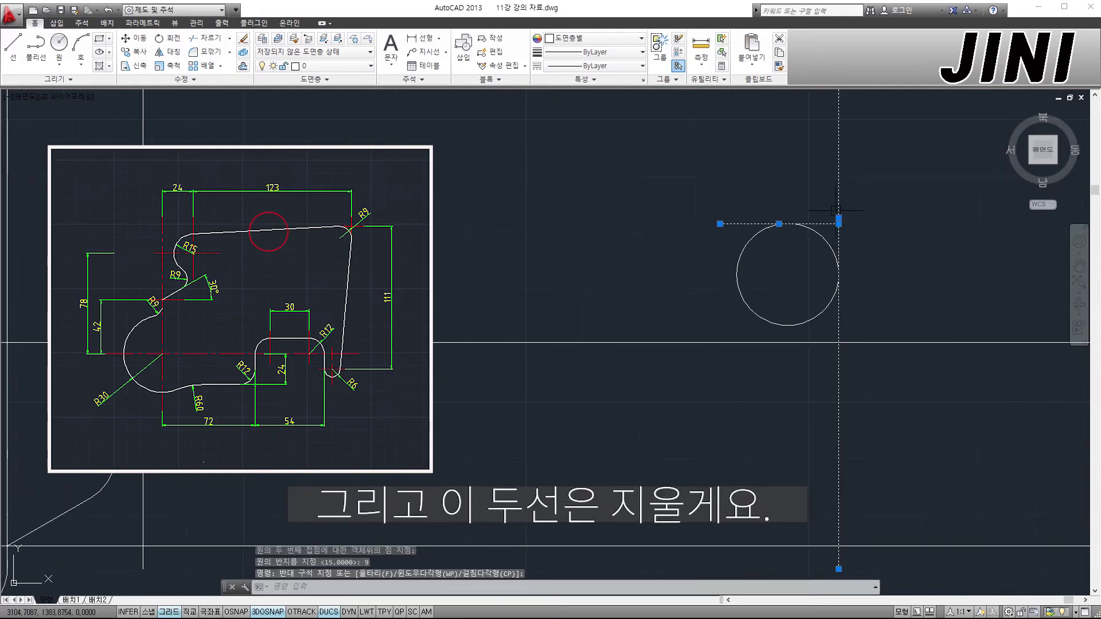
key("Delete")
scroll(771, 245, "down", 2)
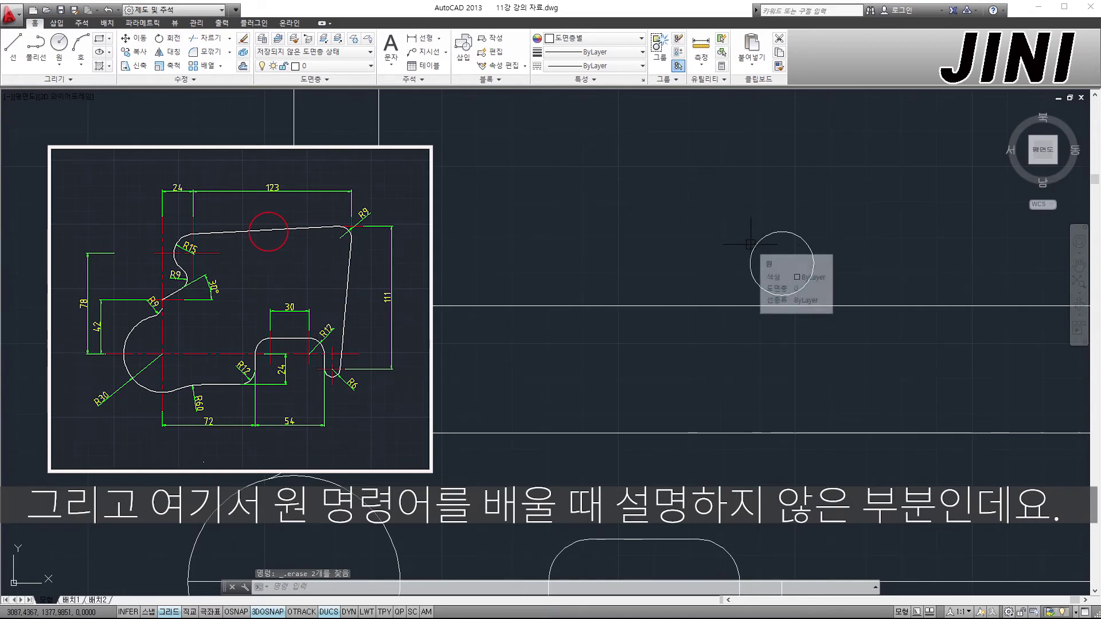
scroll(681, 261, "down", 2)
middle_click_drag(669, 266, 759, 246)
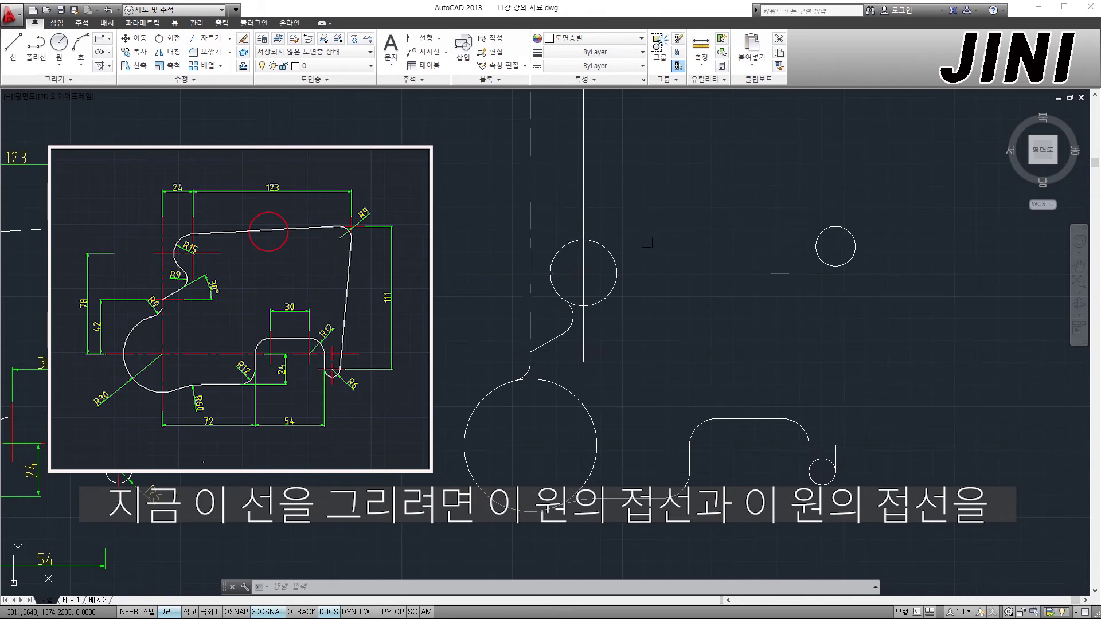
left_click(617, 263)
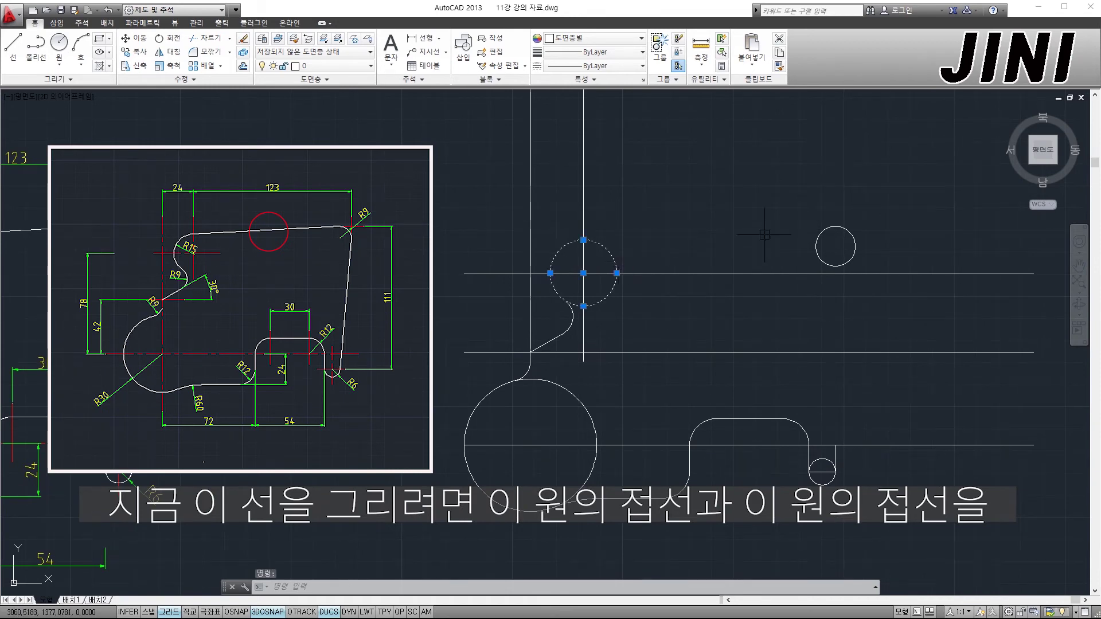
left_click(814, 241)
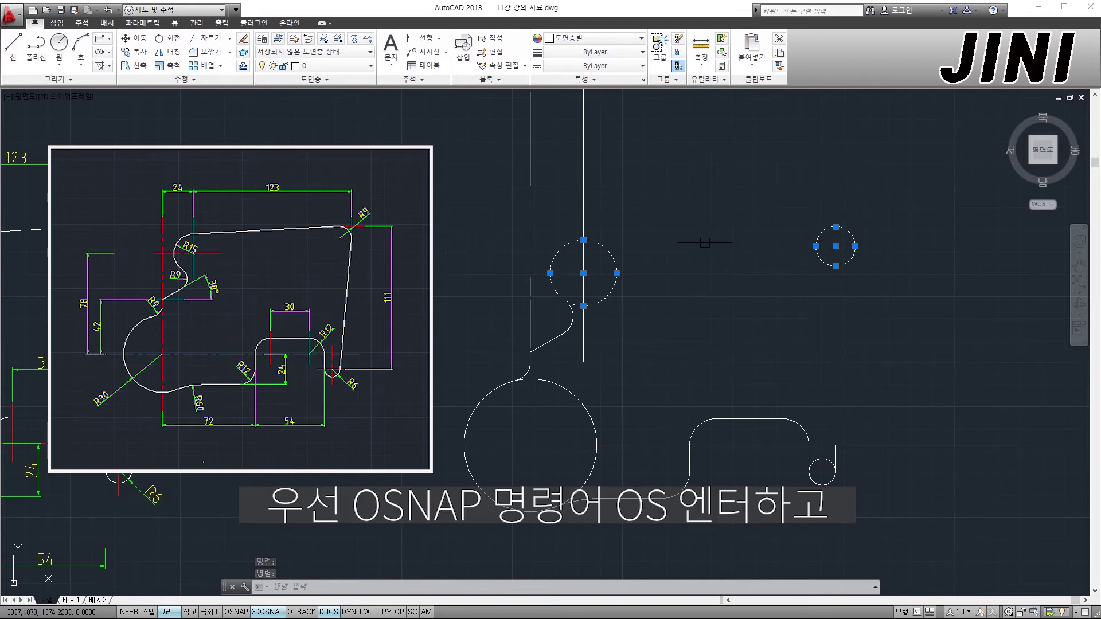
key("Escape")
key("Escape")
Check in the object snap settings that the tangent snap is enabled and accept the settings
type("os")
key("Return")
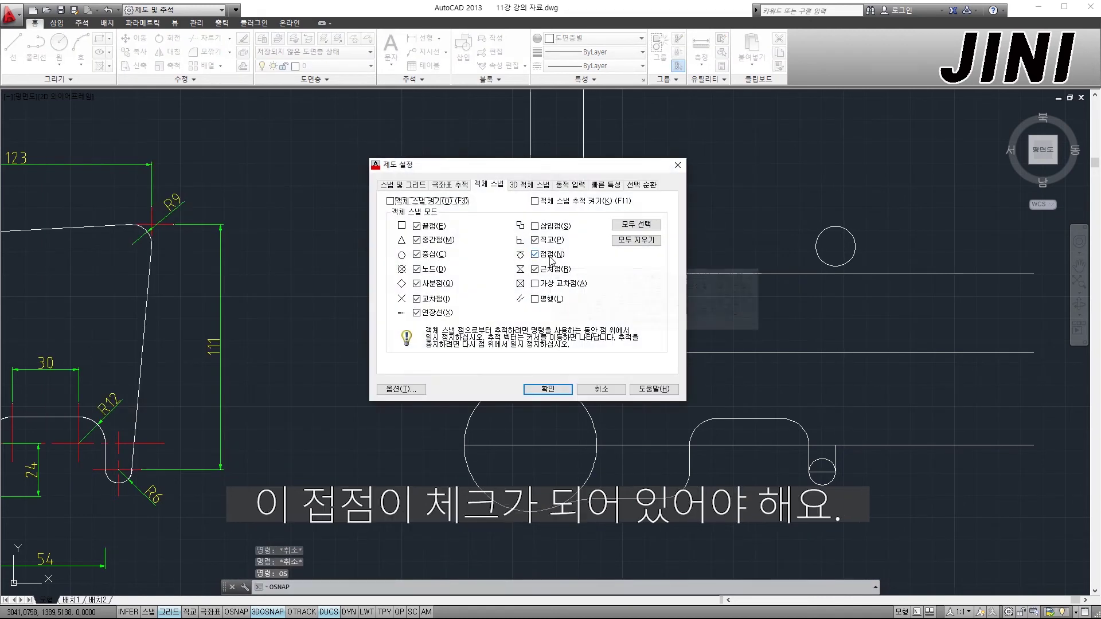
left_click(548, 390)
type("L")
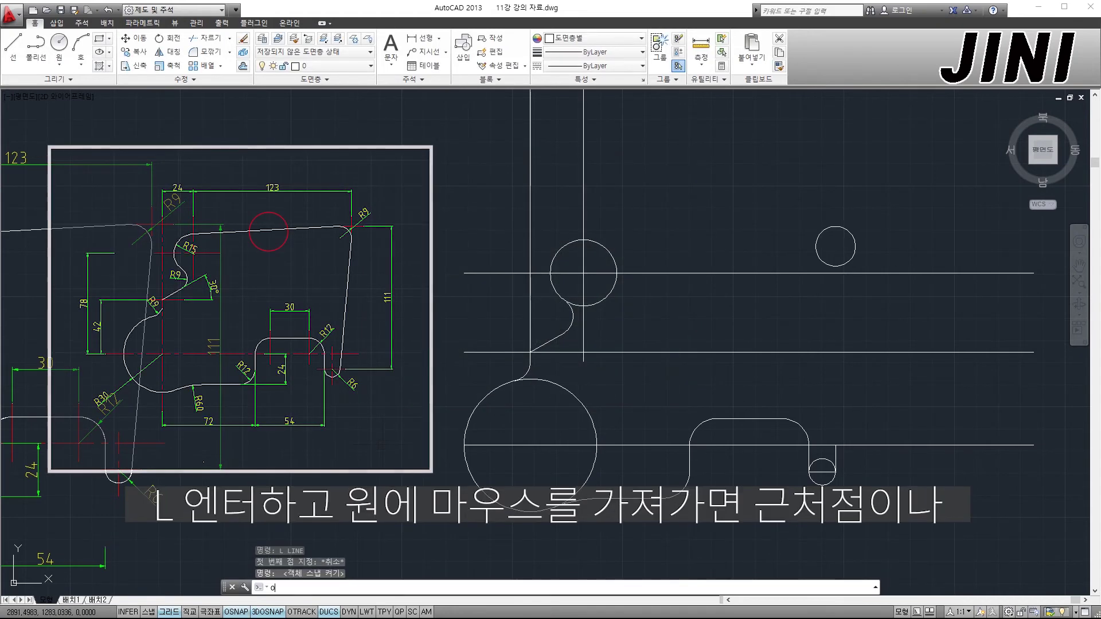
key("Return")
key("Return")
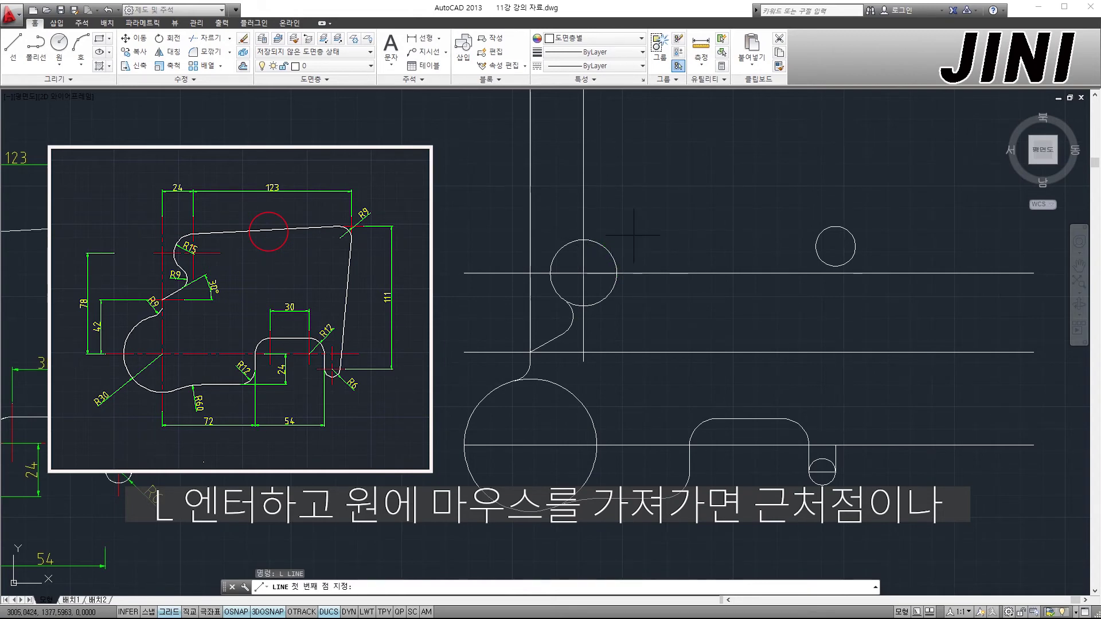
key("Escape")
type("o")
key("BackSpace")
type("l")
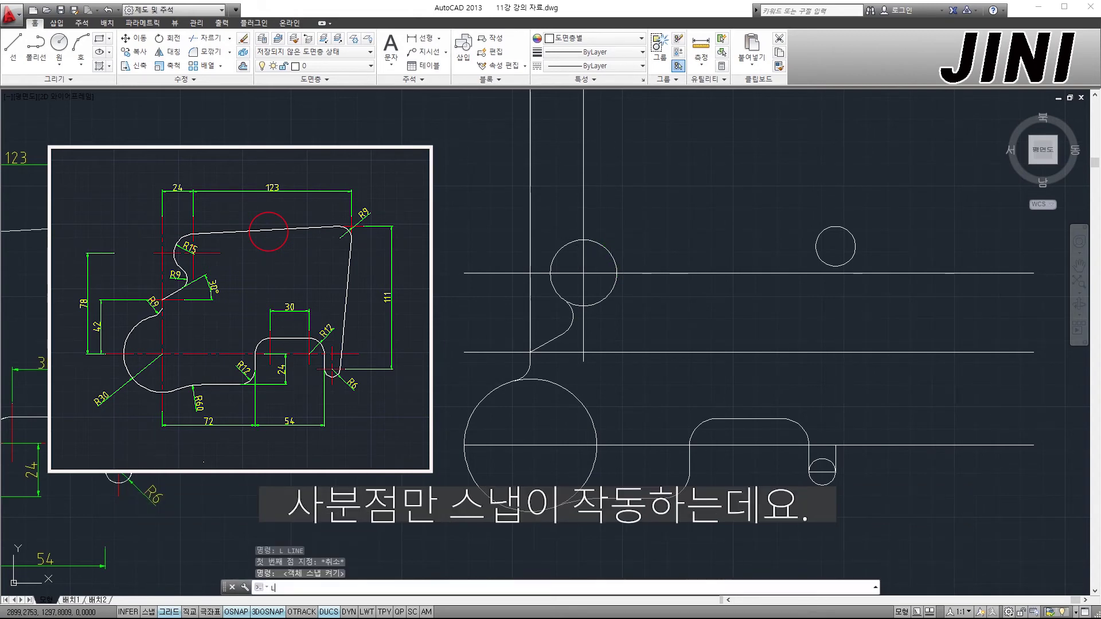
key("Return")
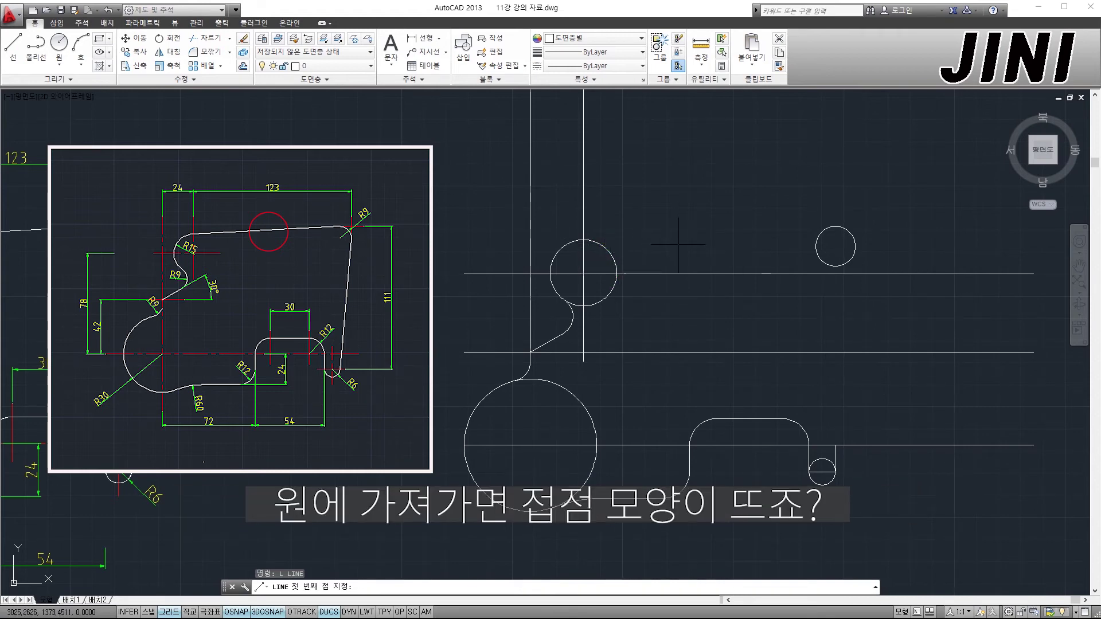
key("Escape")
Draw a line tangent to the upper sides of the radius 15 circle and the radius 9 circle, using tangent snap overrides
type("l")
key("Return")
type("TAN")
key("Return")
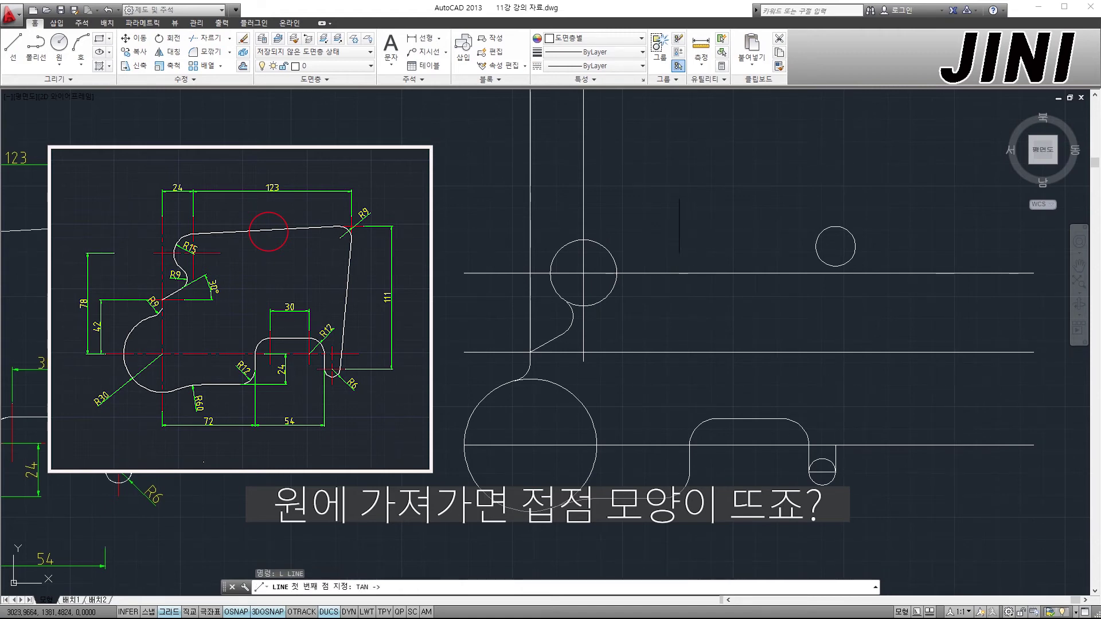
left_click(601, 244)
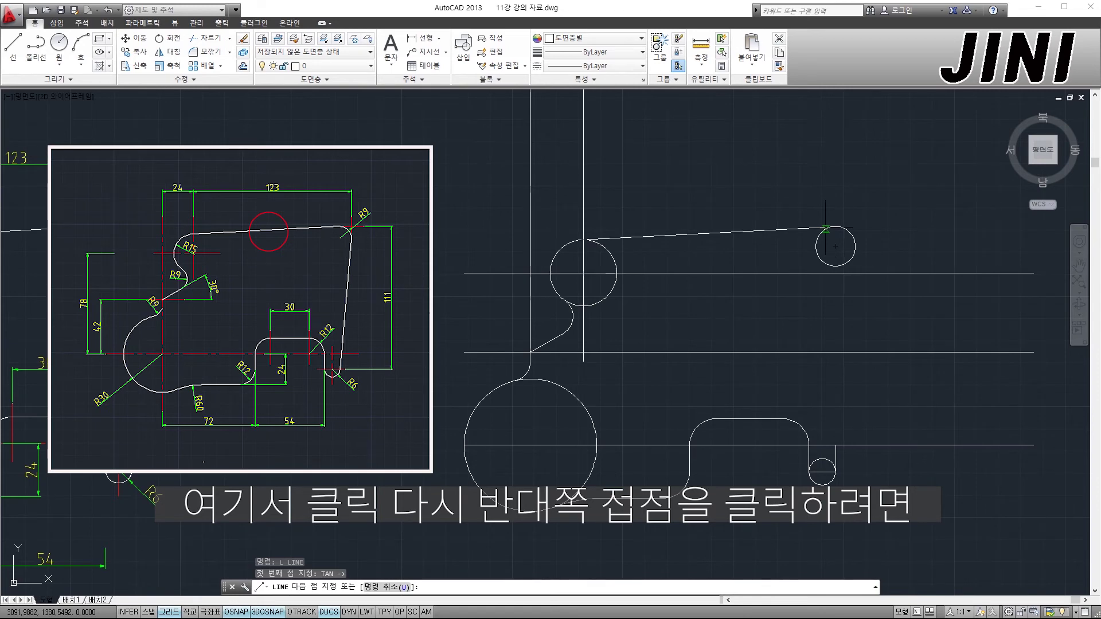
type("TA")
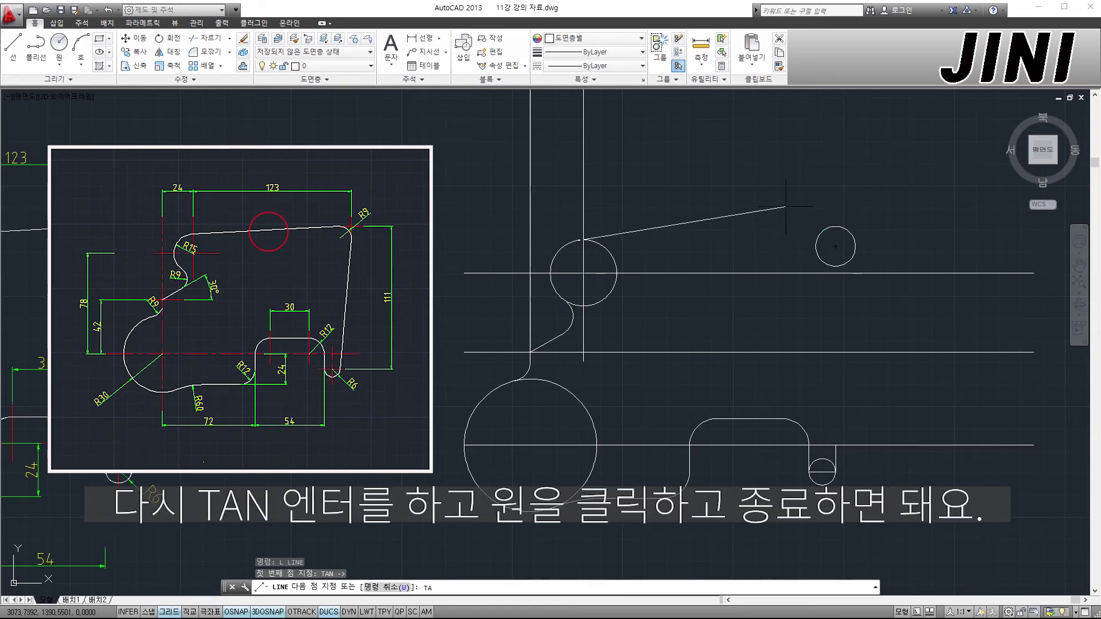
key("Return")
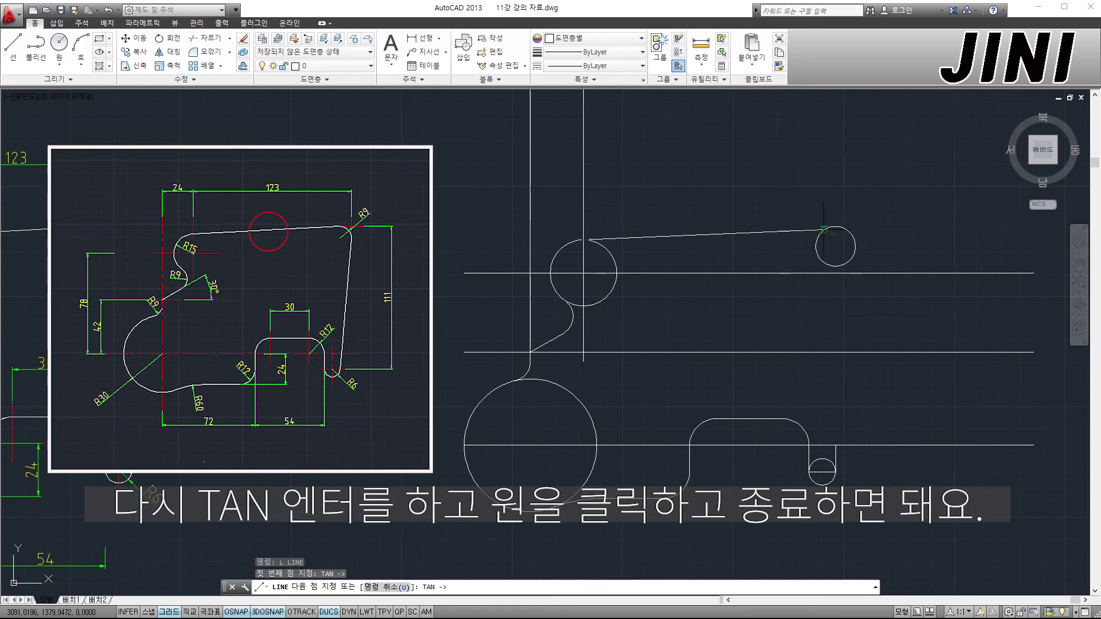
left_click(825, 229)
key("Escape")
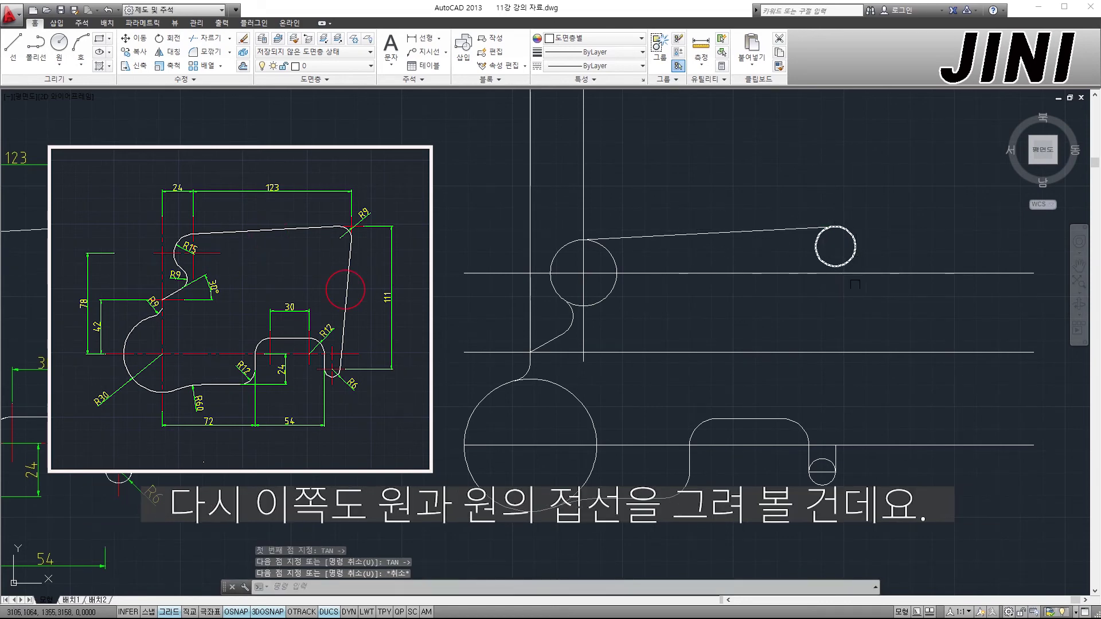
Delete the short horizontal and vertical construction lines at the radius 6 circle
left_click(835, 261)
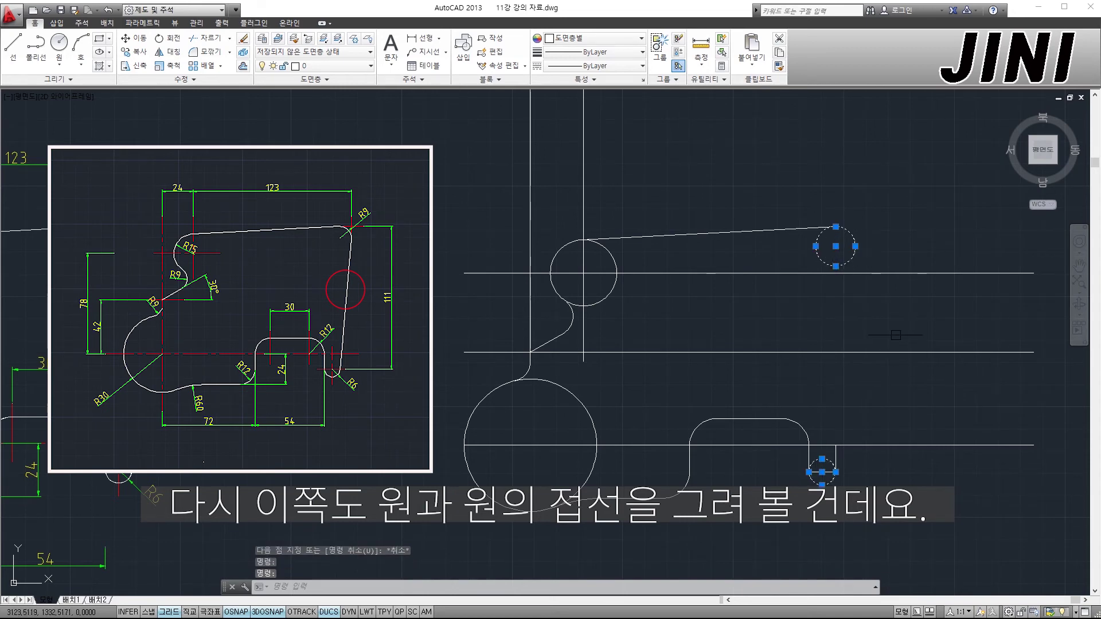
key("Escape")
key("Escape")
left_click(822, 472)
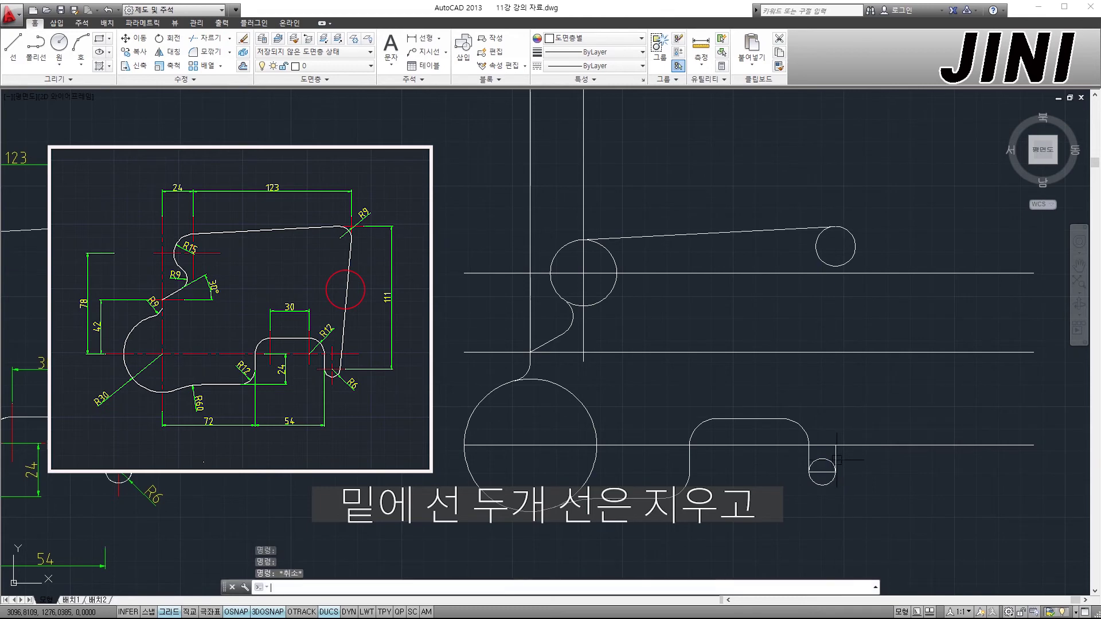
key("Delete")
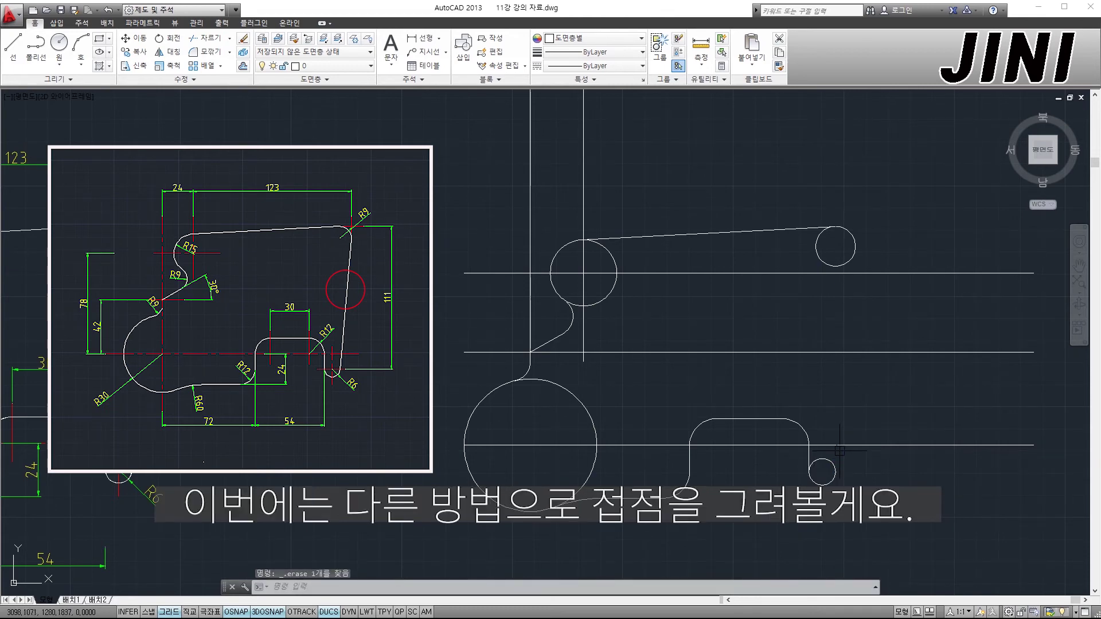
Draw a line tangent to the right sides of the radius 9 circle and the radius 6 circle, using tangent snap overrides
type("L")
key("Return")
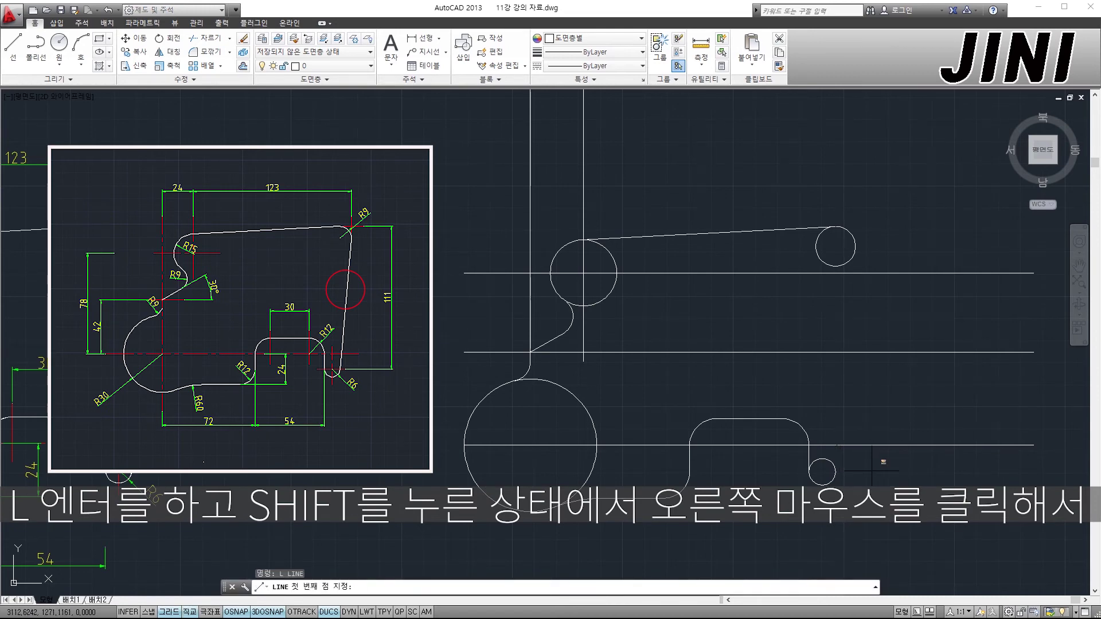
right_click(895, 398, "shift")
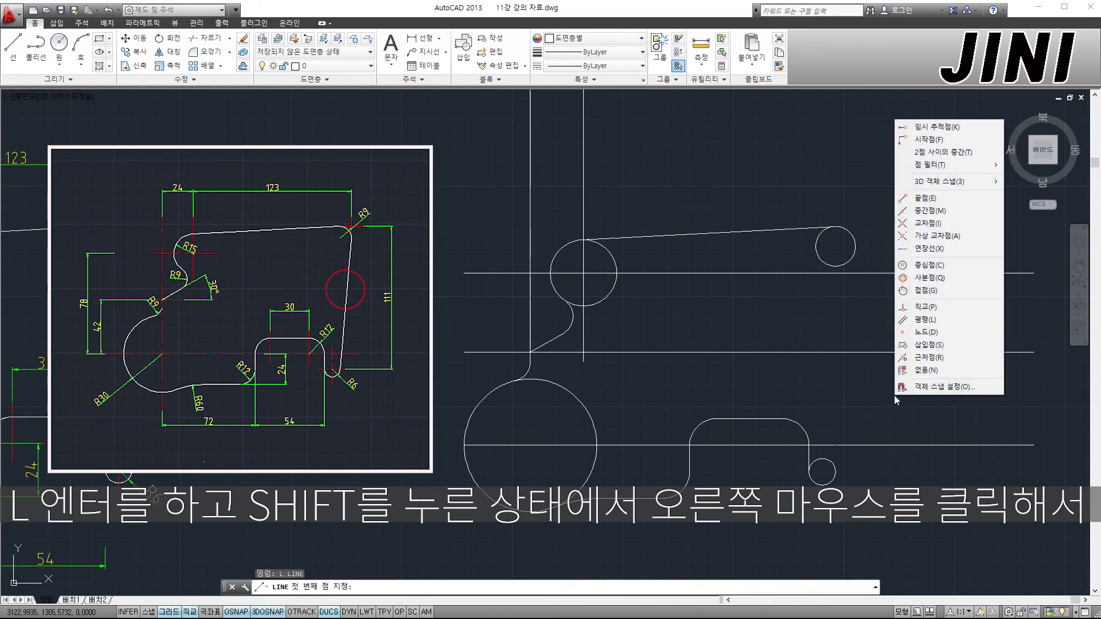
left_click(930, 292)
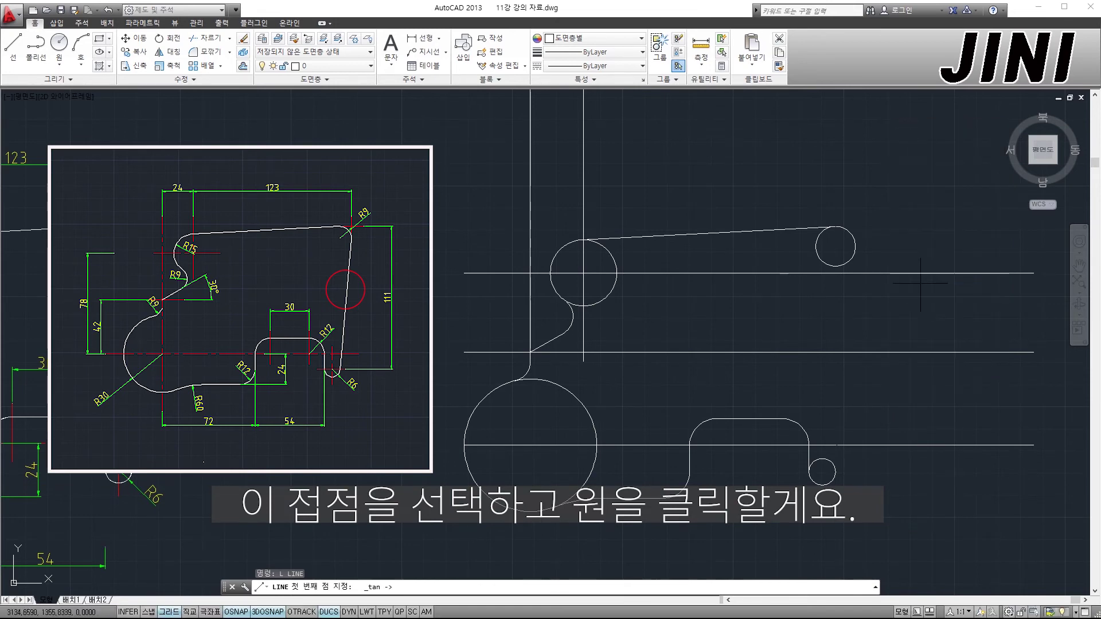
left_click(859, 248)
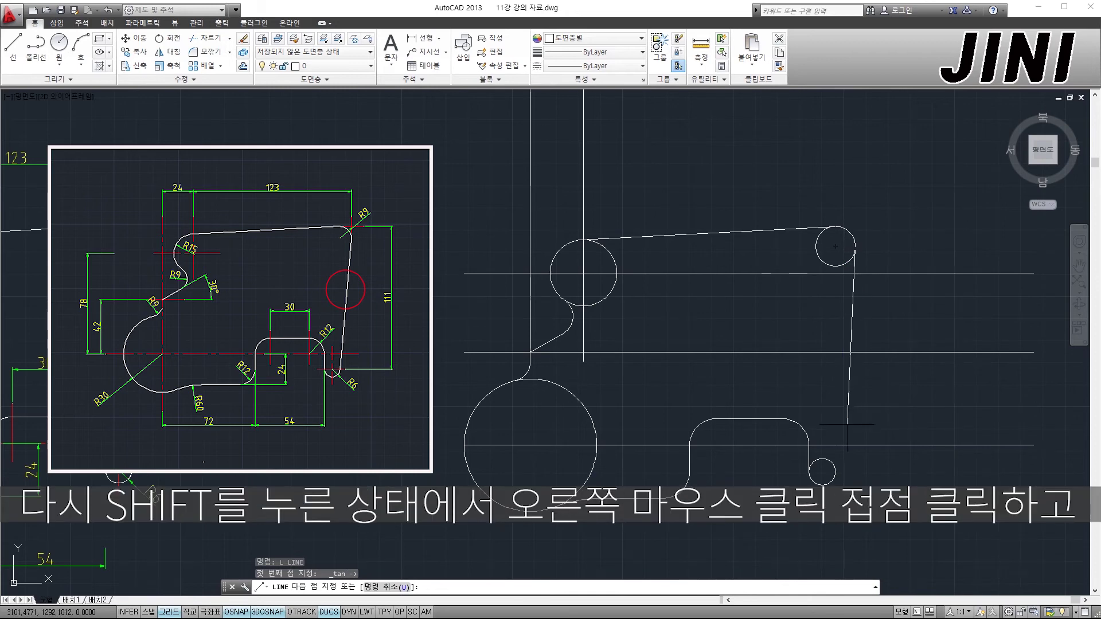
key("shift")
right_click(854, 409, "shift")
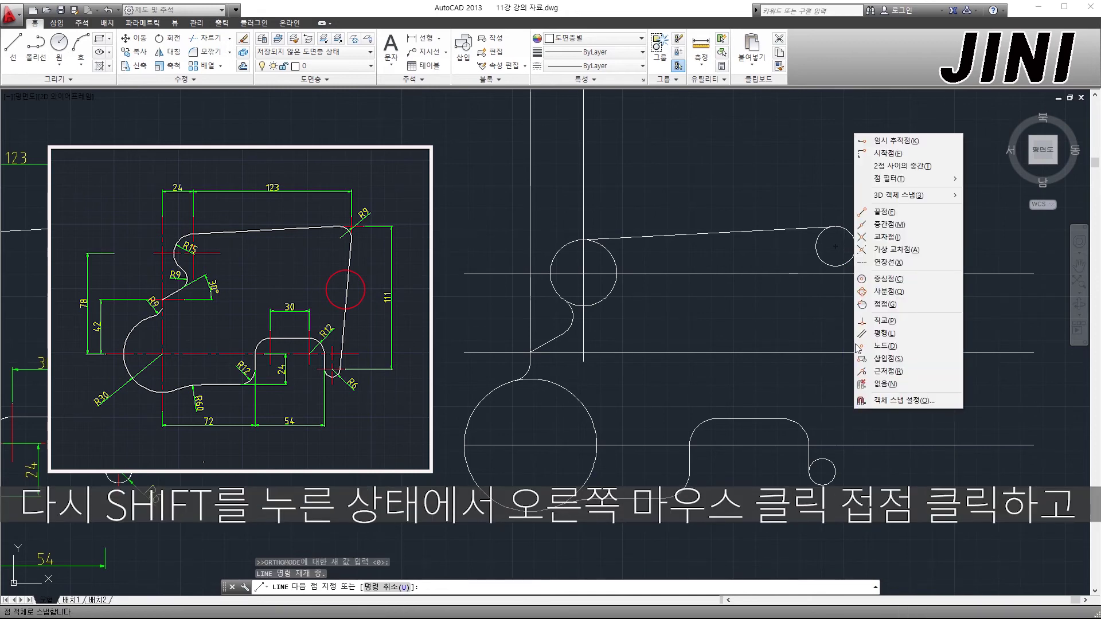
left_click(875, 307)
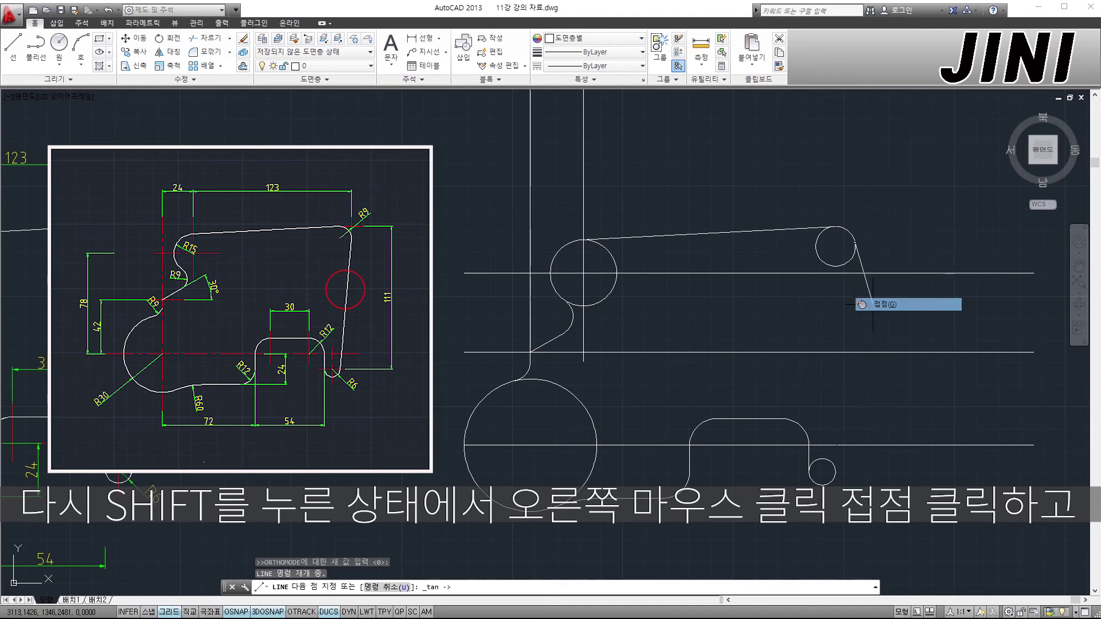
left_click(834, 473)
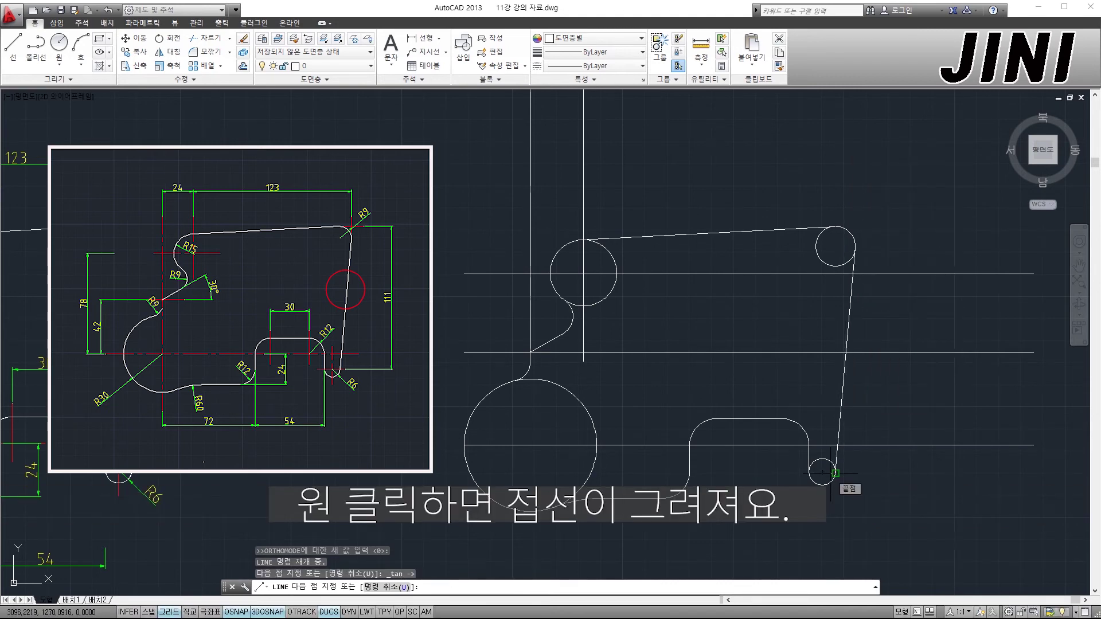
key("Escape")
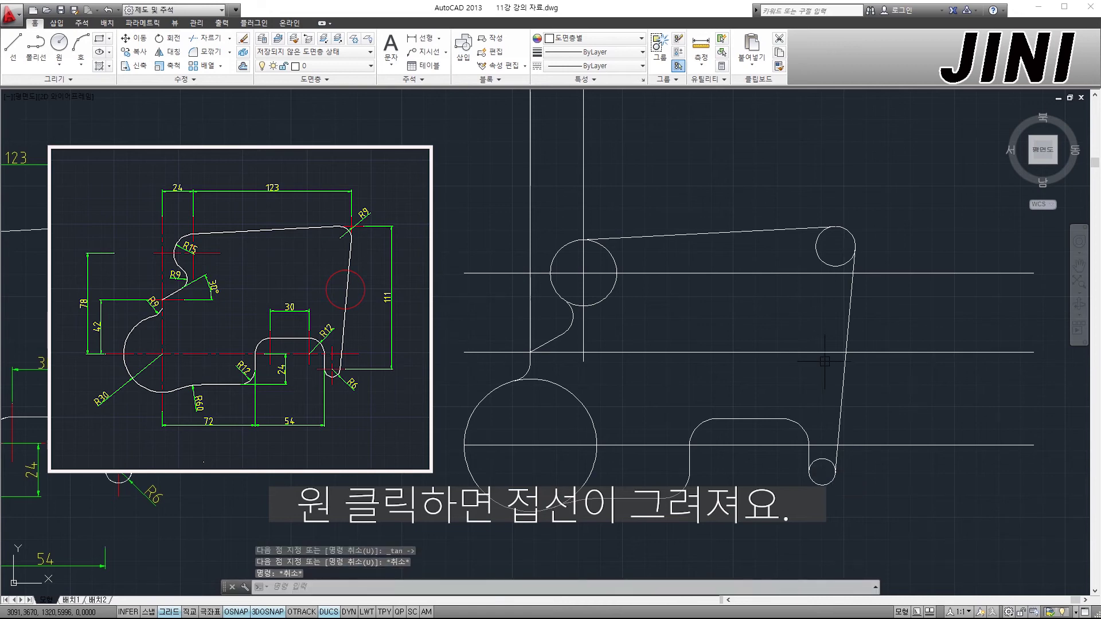
Trim the inner parts of the radius 6 and radius 9 circles, leaving only the rounded profile corners
scroll(824, 361, "down", 2)
type("t")
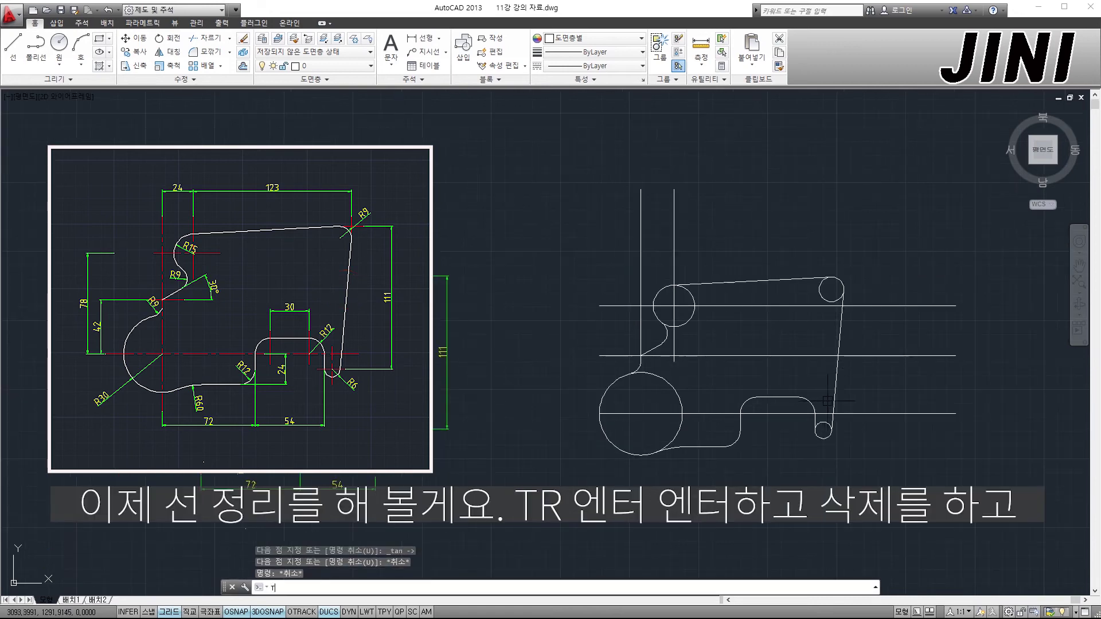
type("R")
key("Return")
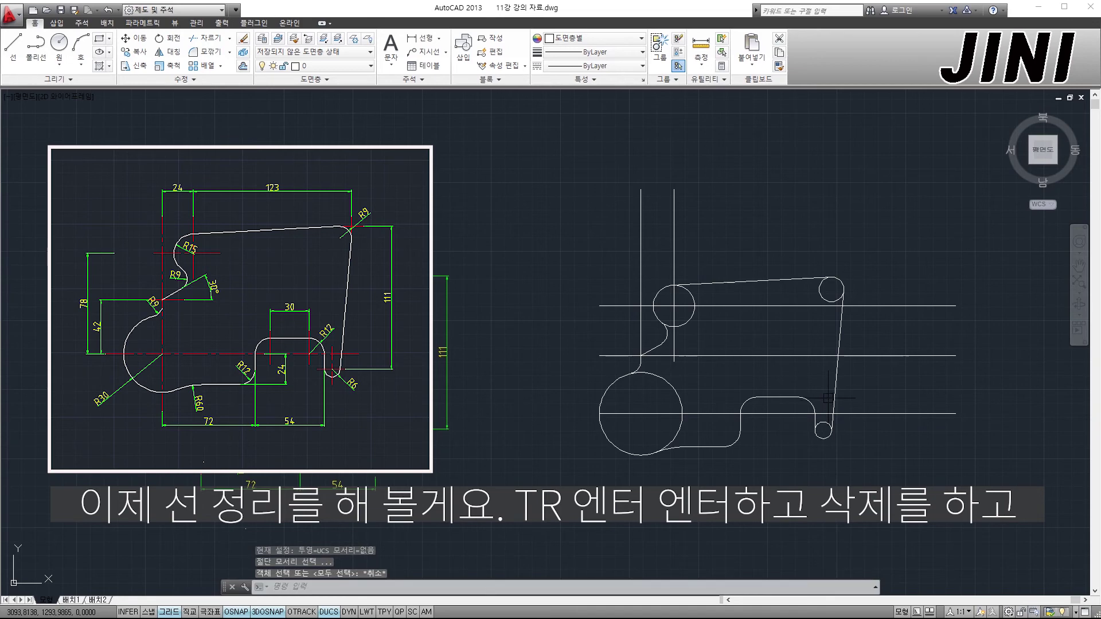
key("Return")
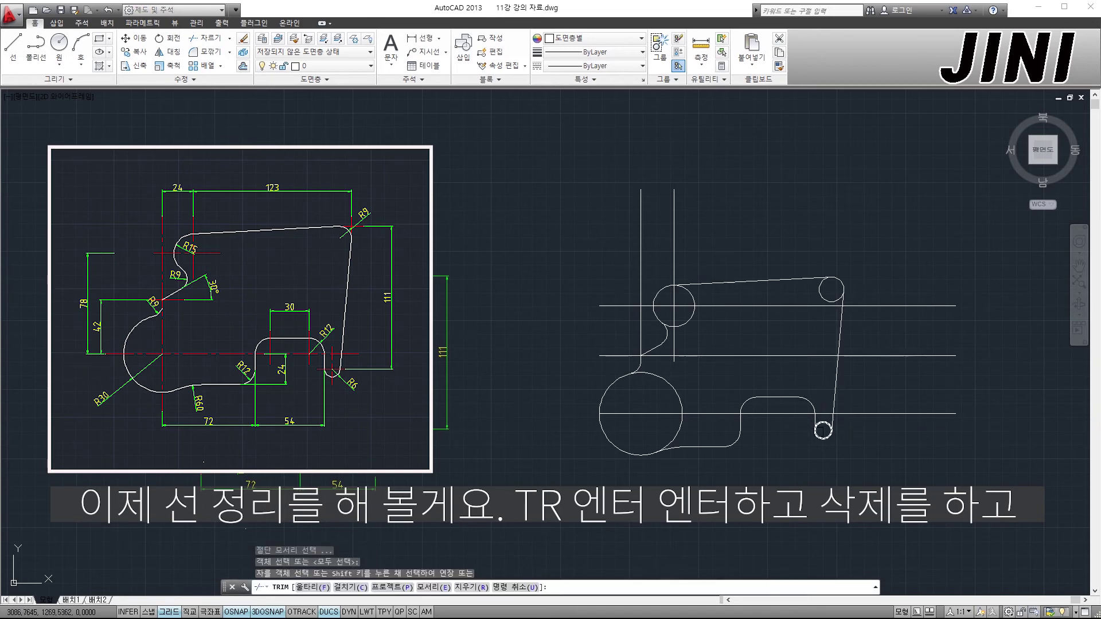
scroll(822, 427, "up", 2)
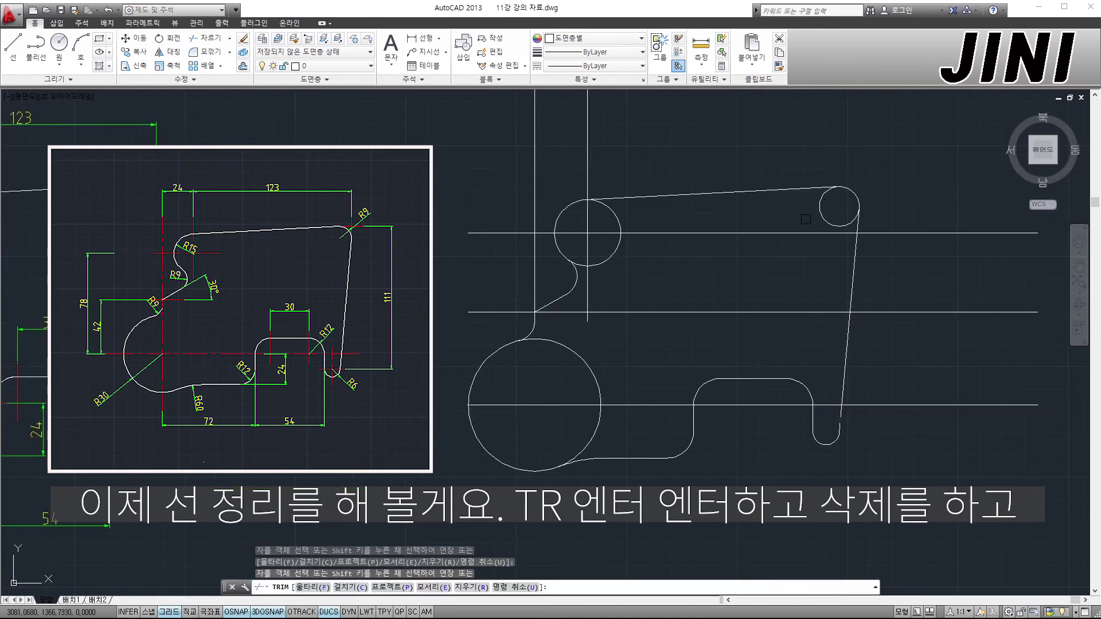
left_click(813, 209)
left_click(831, 203)
scroll(745, 240, "down", 2)
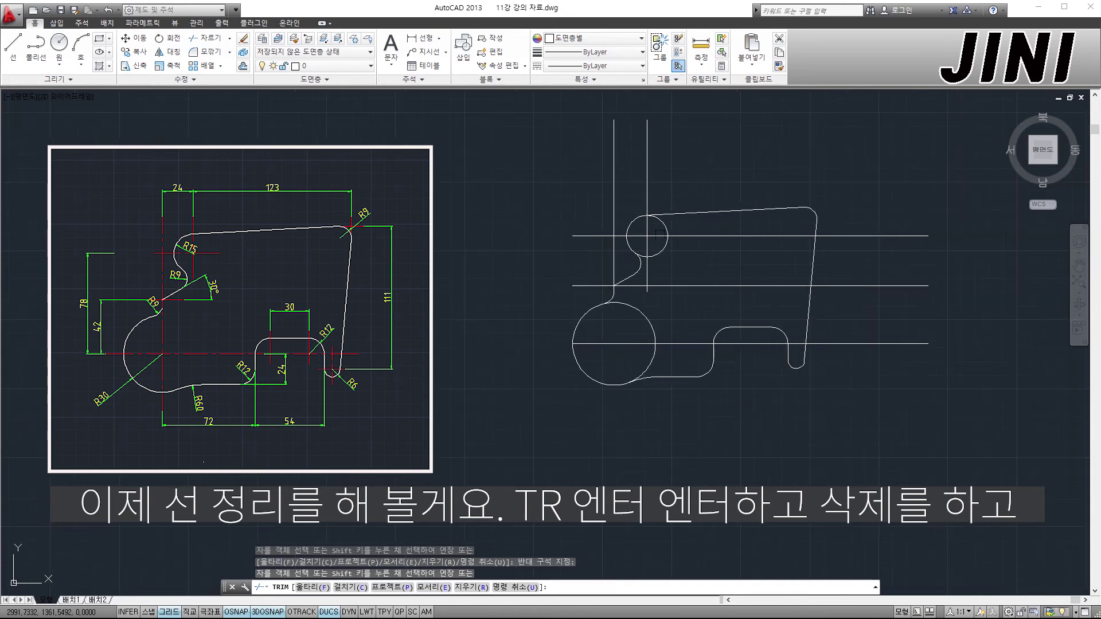
Trim the inner arcs of the radius 15 and radius 30 circles and the lower part of the left vertical construction line
left_click(667, 234)
scroll(654, 259, "up", 3)
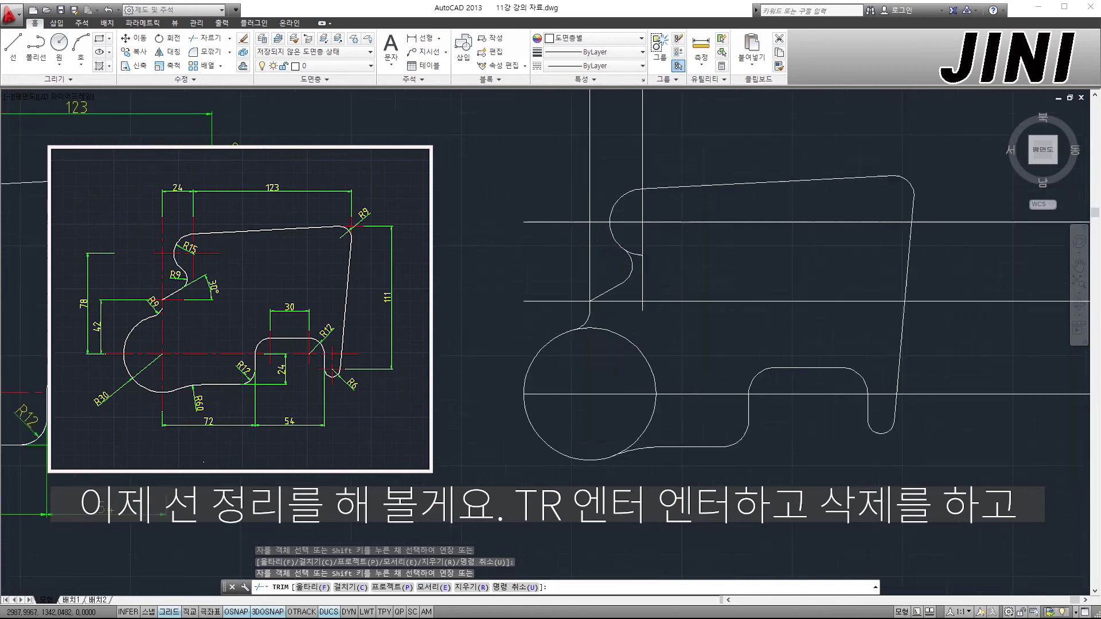
scroll(624, 246, "down", 3)
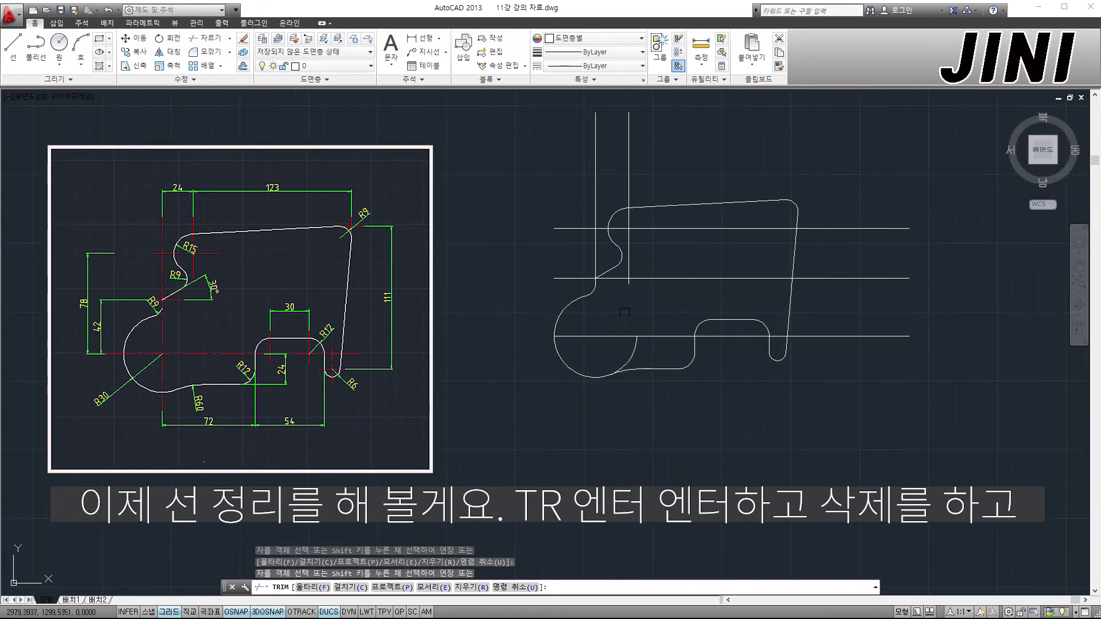
left_click(635, 348)
left_click(596, 253)
left_click(586, 219)
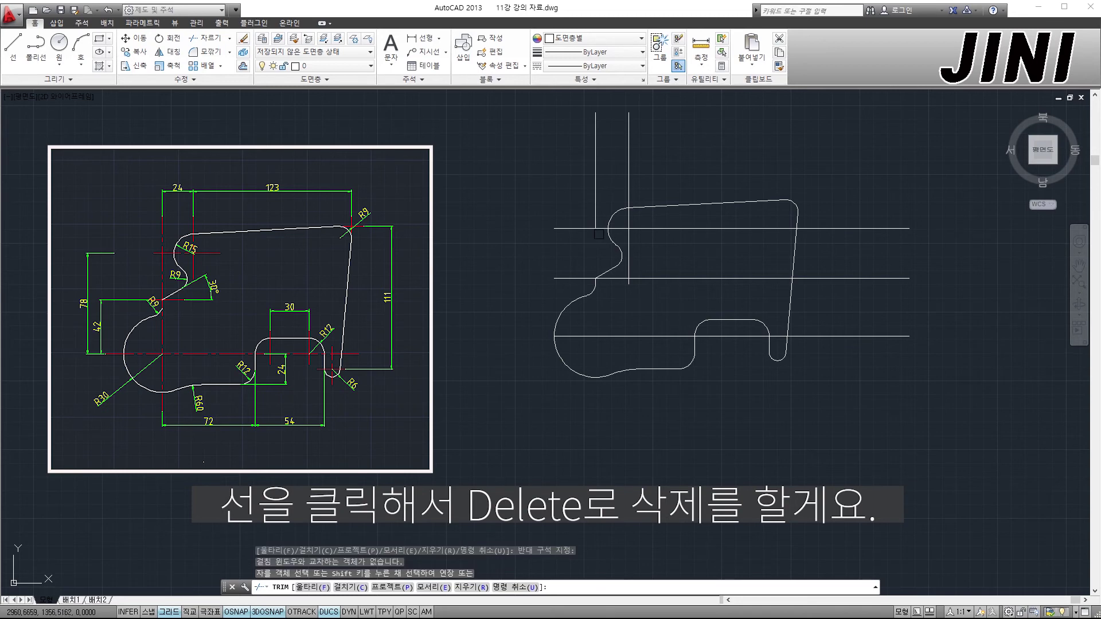
key("Escape")
Delete the remaining vertical and horizontal construction lines, leaving only the closed profile outline
left_click(601, 228)
left_click(596, 241)
key("Delete")
left_click(630, 232)
key("Delete")
left_click(657, 344)
left_click(630, 272)
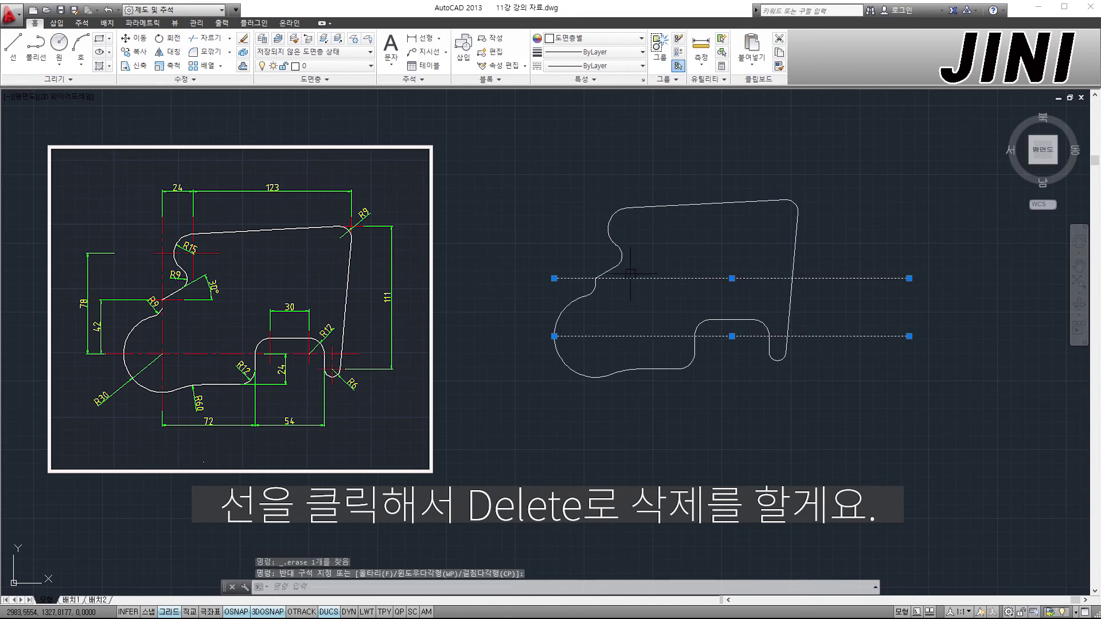
key("Delete")
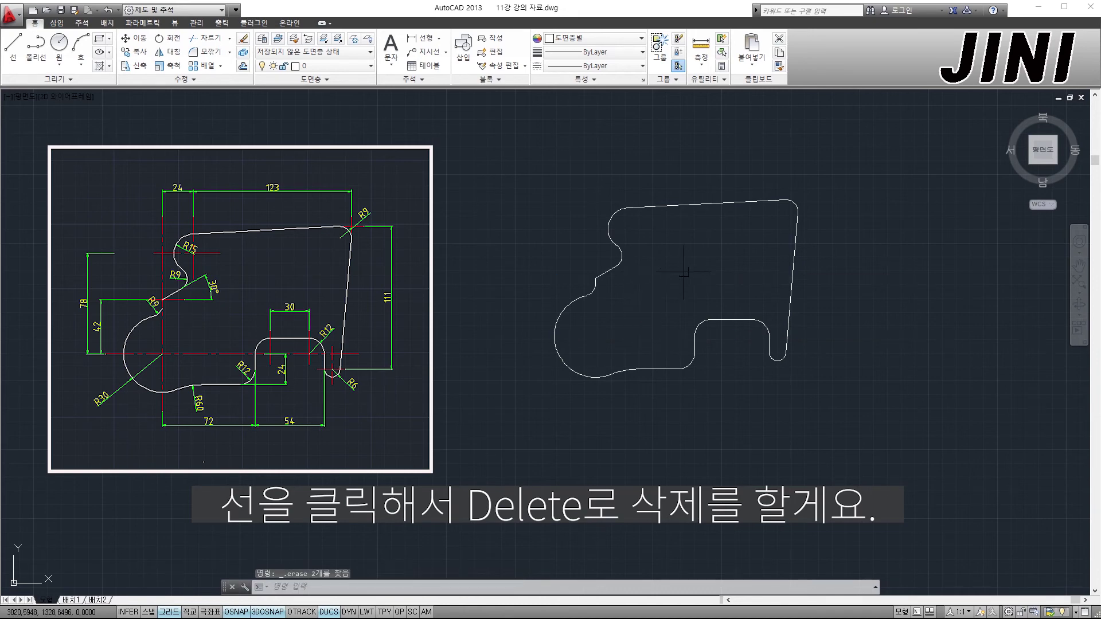
Move the finished outline onto the dimensioned reference, from the large arc's centre to the reference's R30 centre, and compare the two closely
mouse_move(679, 277)
middle_mouse_down()
mouse_move(745, 313)
mouse_move(769, 291)
middle_mouse_up()
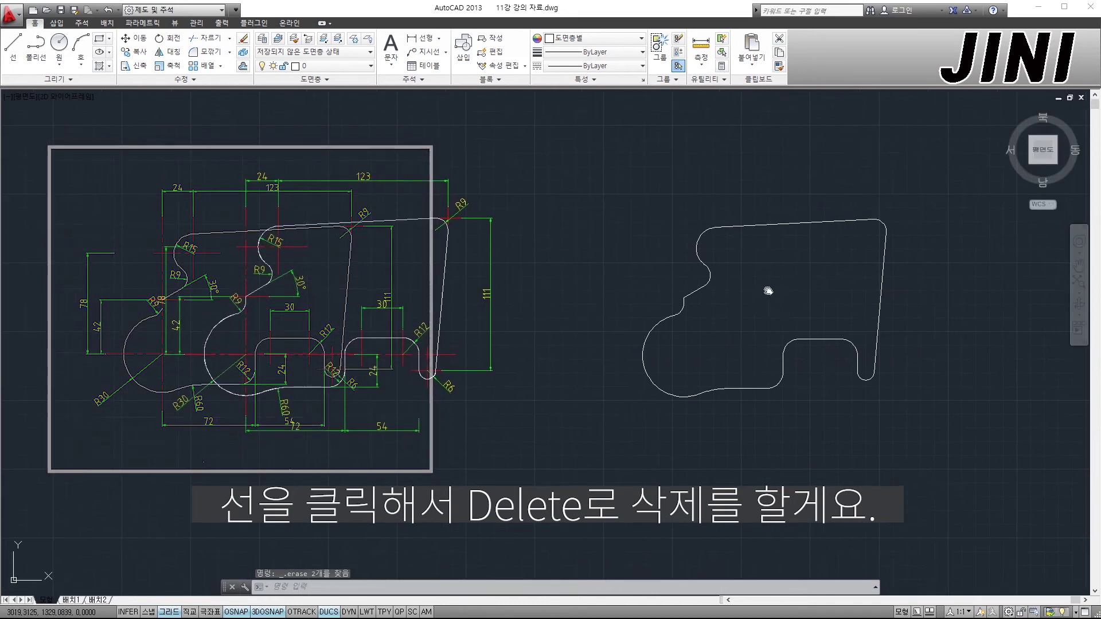
key("Escape")
key("Escape")
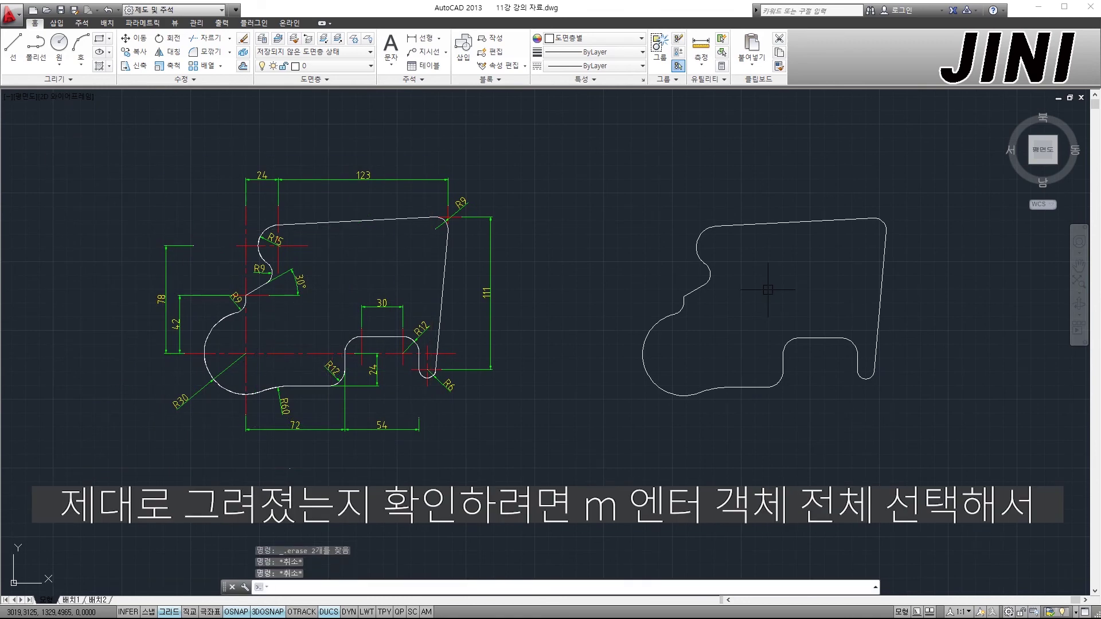
key("Return")
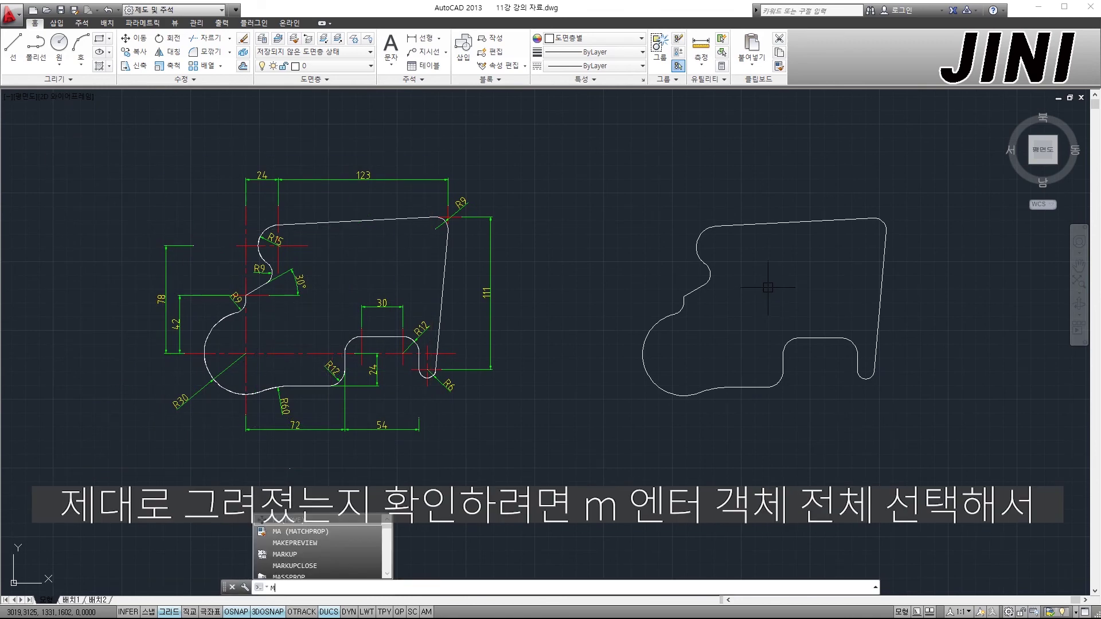
left_click(903, 437)
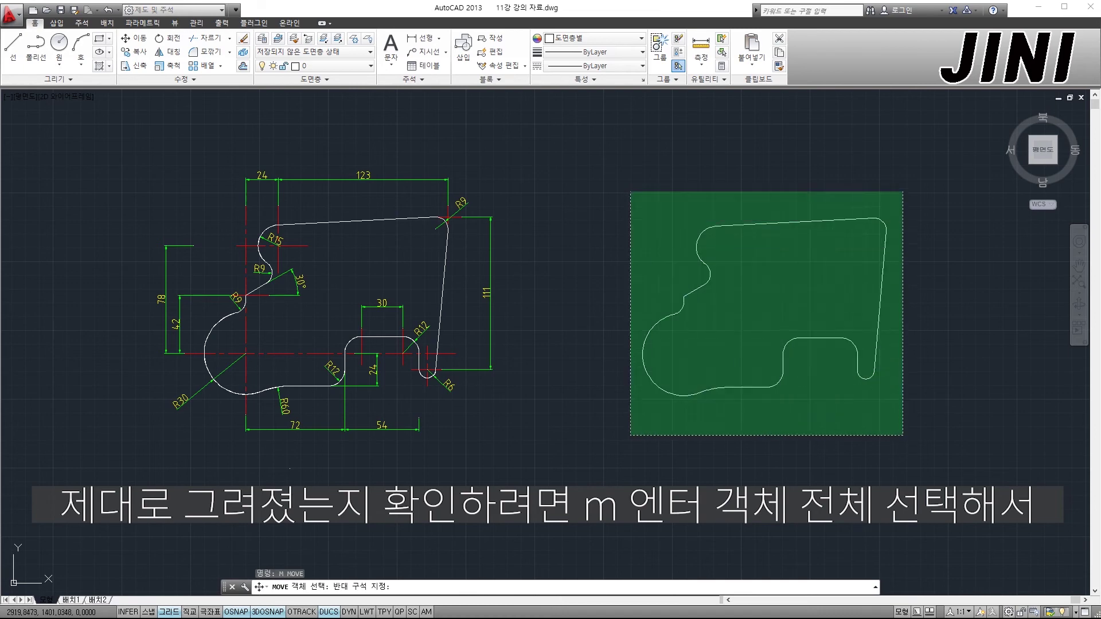
left_click(632, 194)
key("Return")
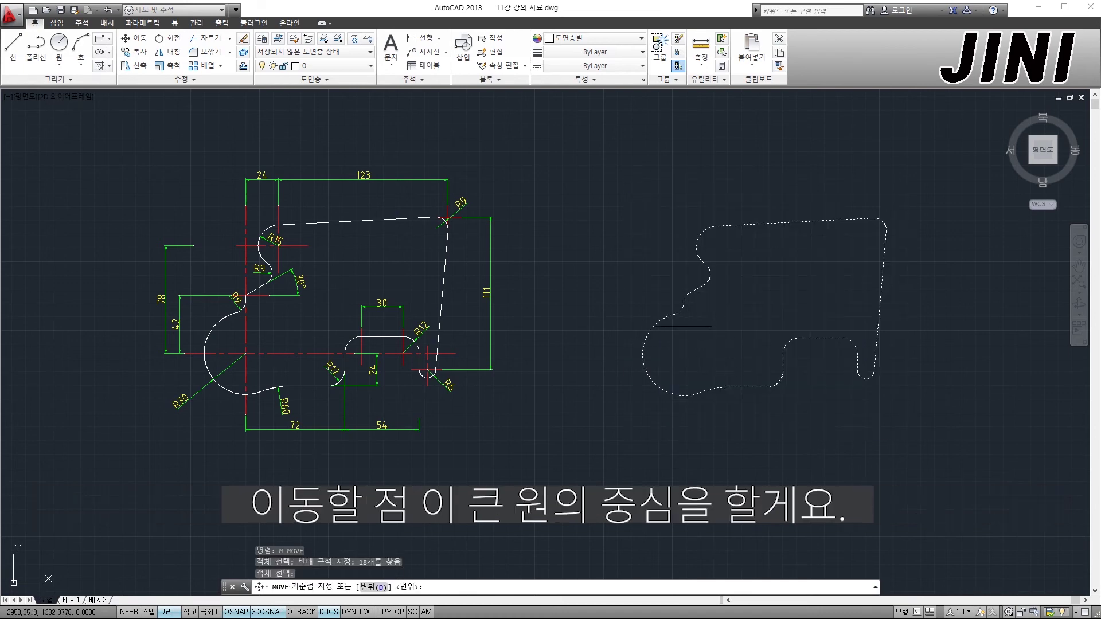
left_click(682, 356)
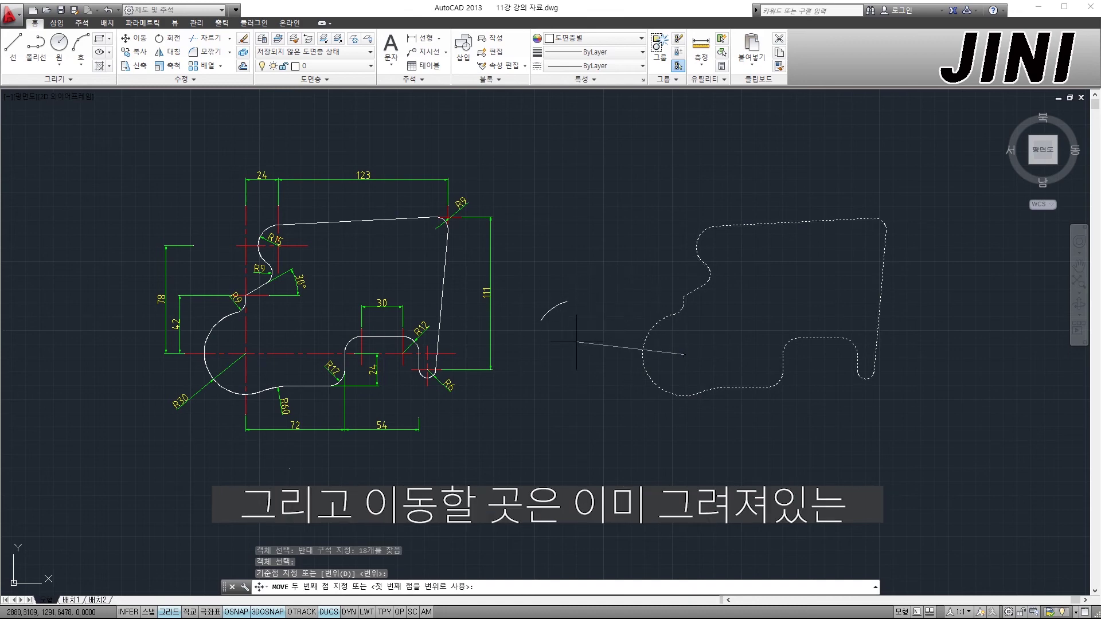
left_click(245, 353)
key("Escape")
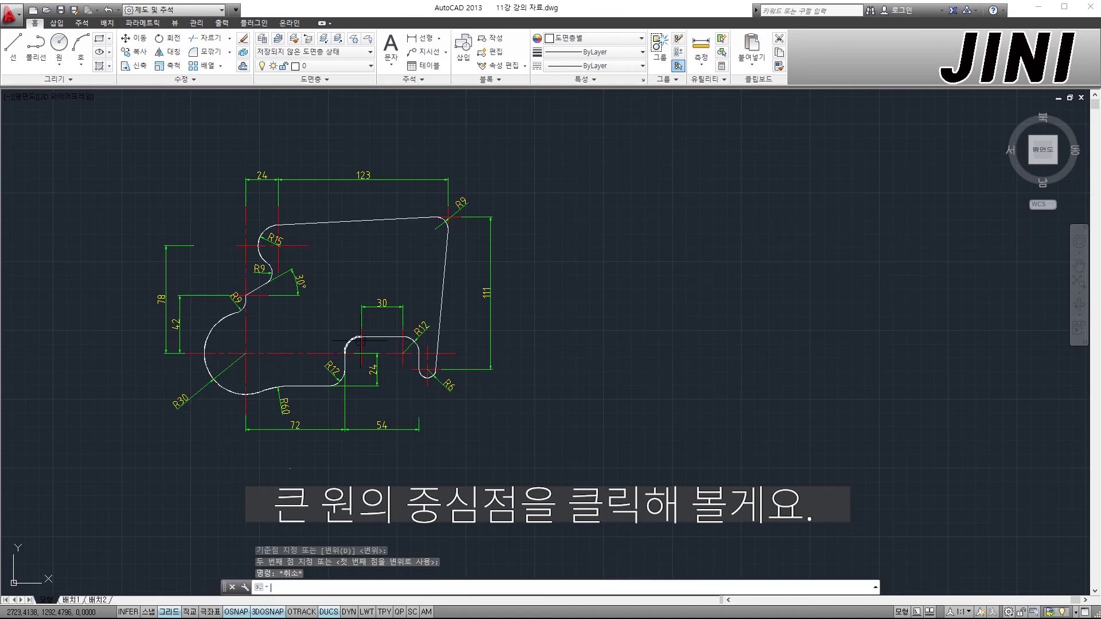
scroll(360, 341, "up", 2)
middle_click_drag(342, 310, 590, 344)
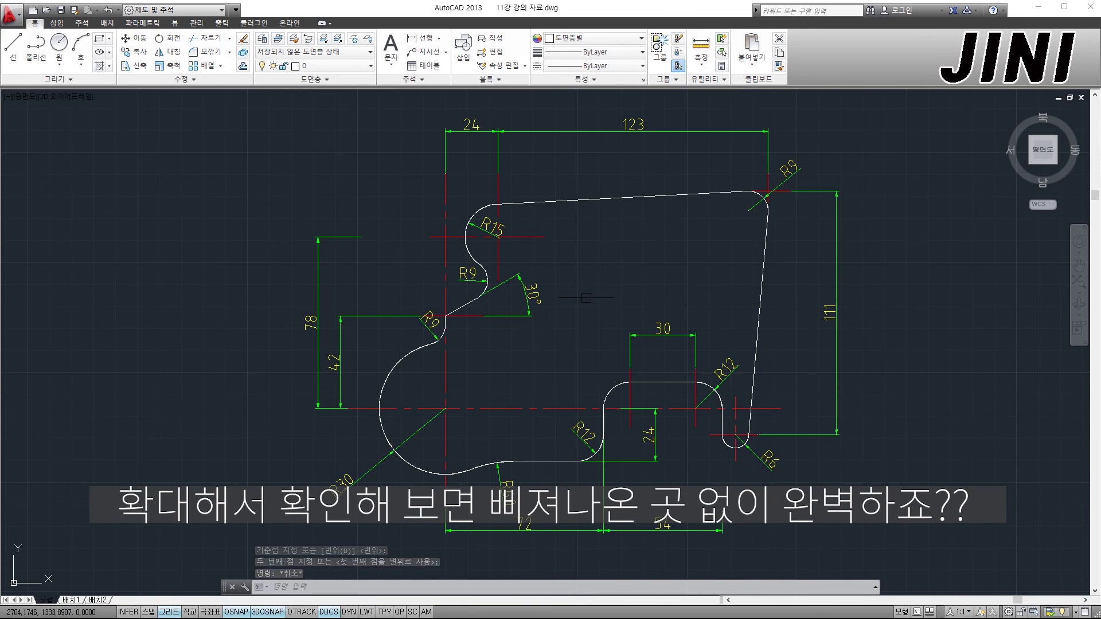
Undo the move of the outline onto the dimensioned reference profile
scroll(585, 297, "down", 2)
key("ctrl+z")
key("ctrl+z")
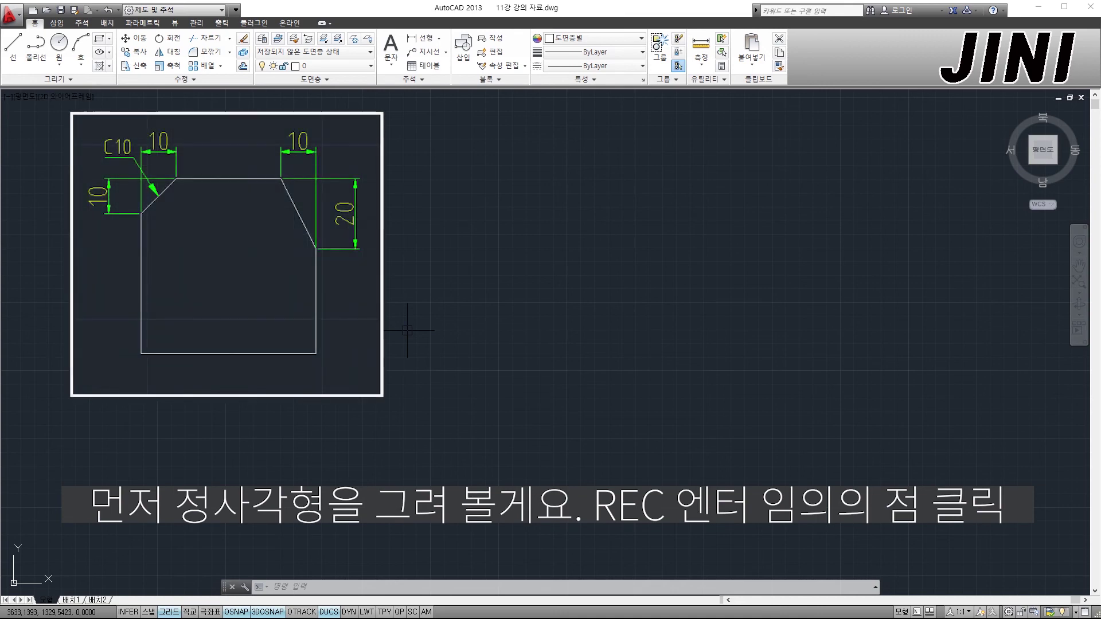
Draw a 50 by 50 rectangle in the empty area beside the chamfer reference drawing
left_click(353, 586)
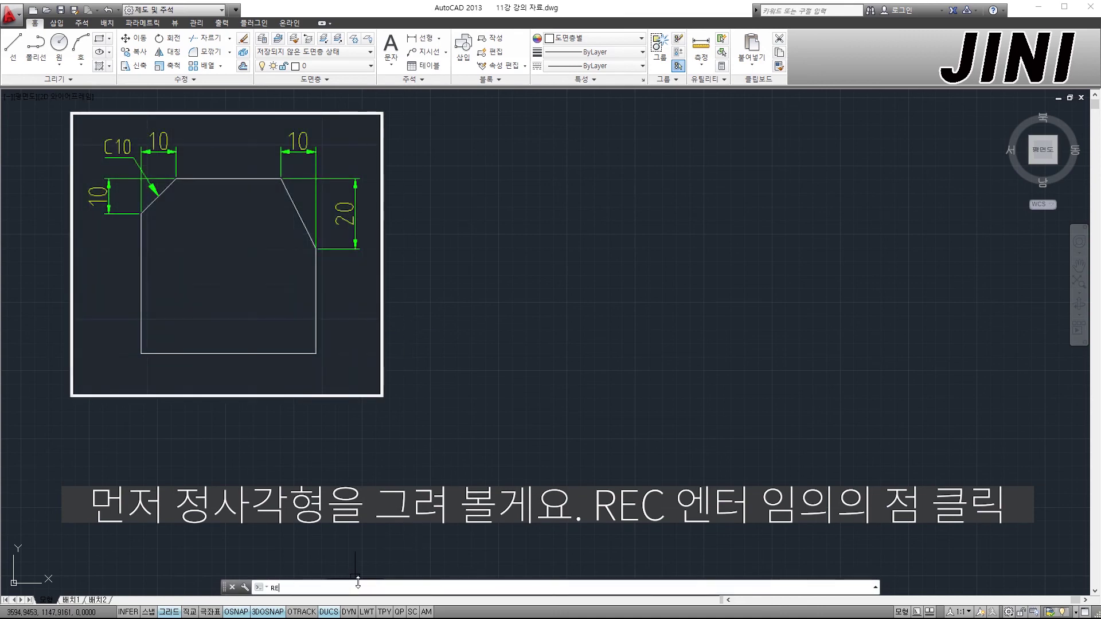
key("Return")
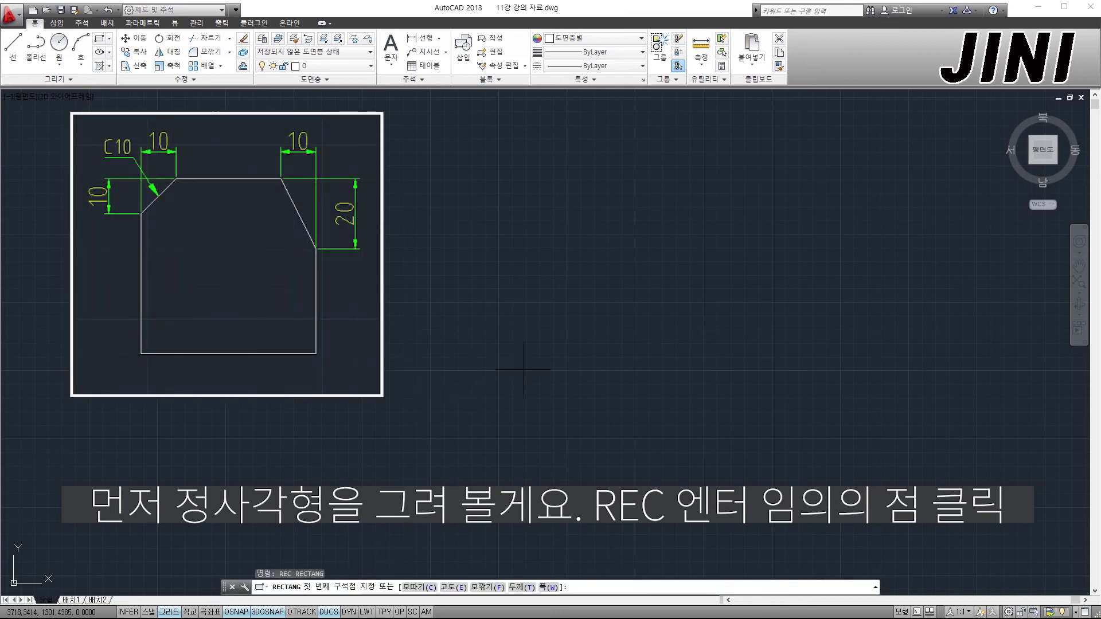
left_click(622, 392)
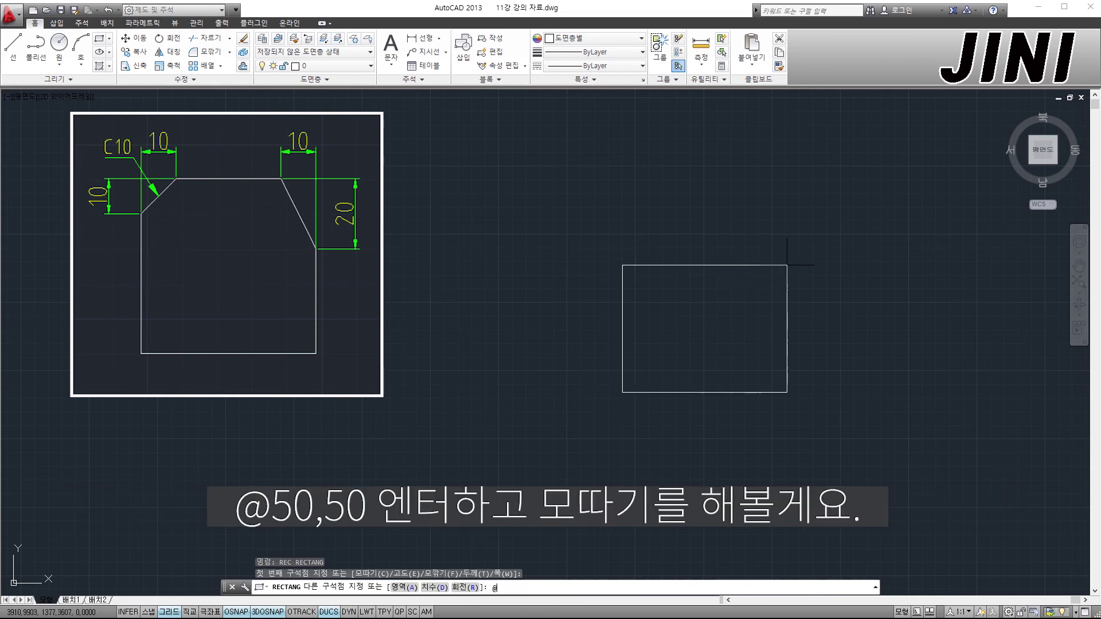
type("@50,50")
key("Return")
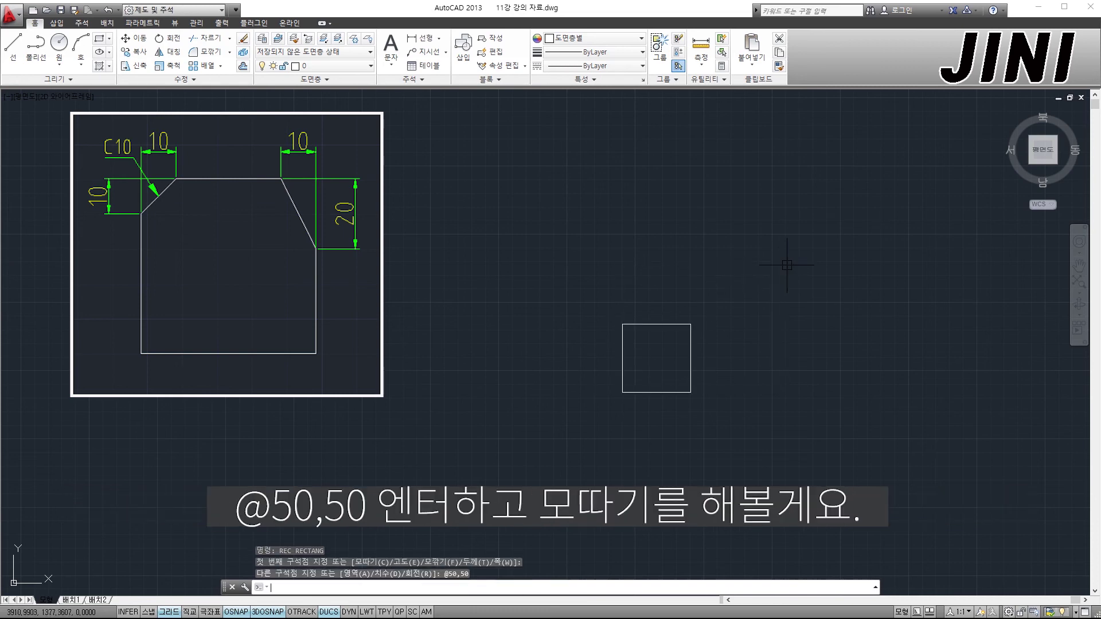
Chamfer the square's upper-left corner with both distances set to 10
scroll(668, 362, "up", 3)
scroll(668, 362, "up", 2)
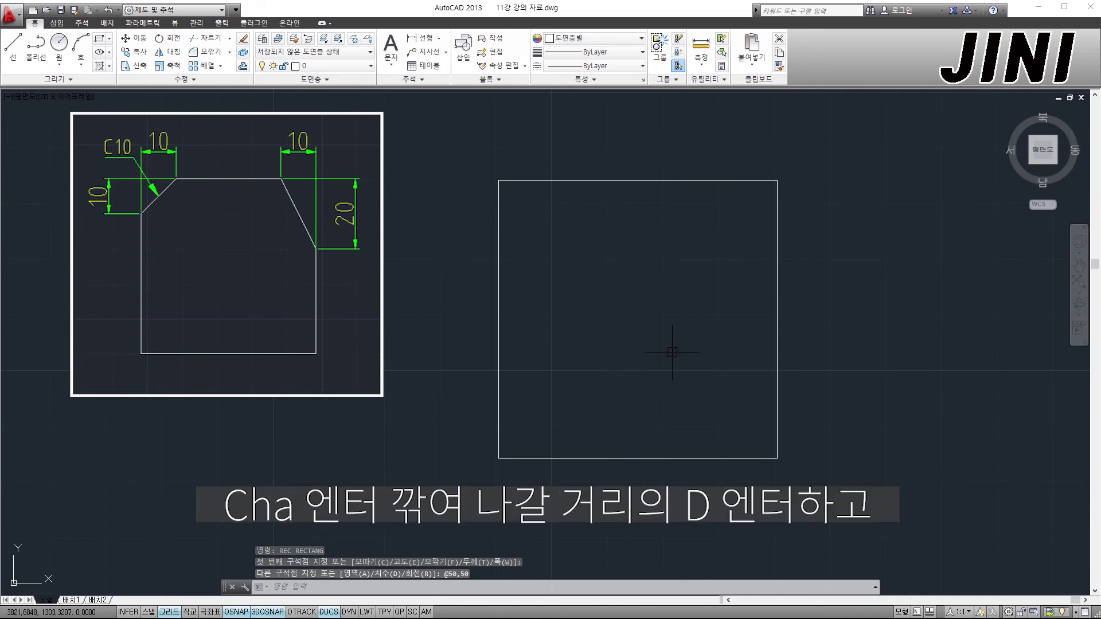
middle_click_drag(649, 346, 730, 351)
scroll(730, 350, "up", 2)
type("cha")
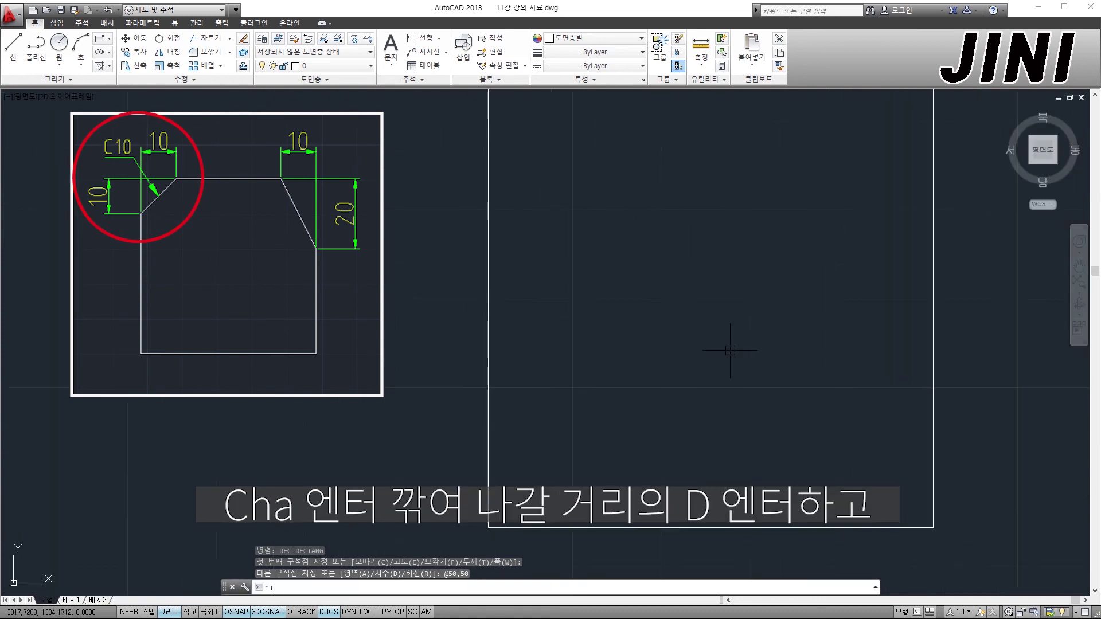
key("Return")
scroll(698, 321, "down", 2)
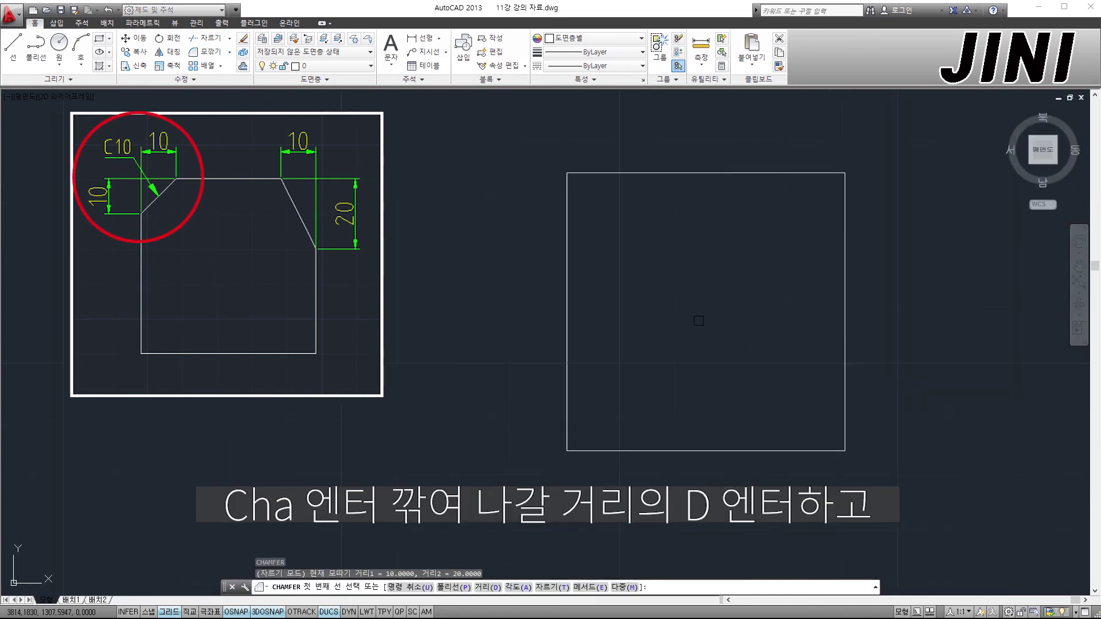
type("D")
key("Return")
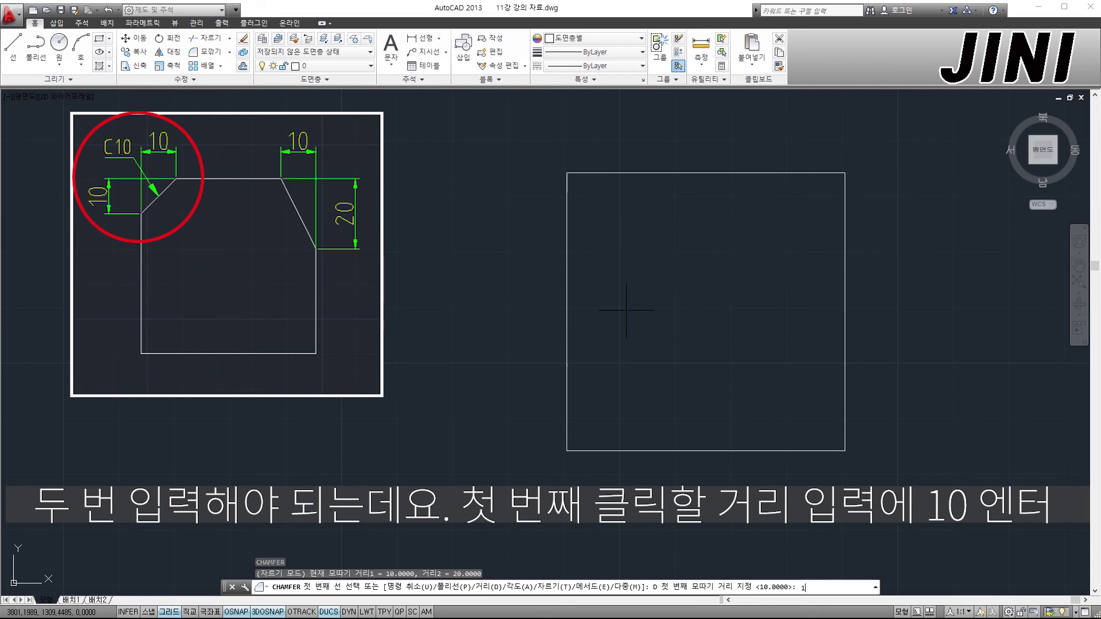
type("0")
key("Return")
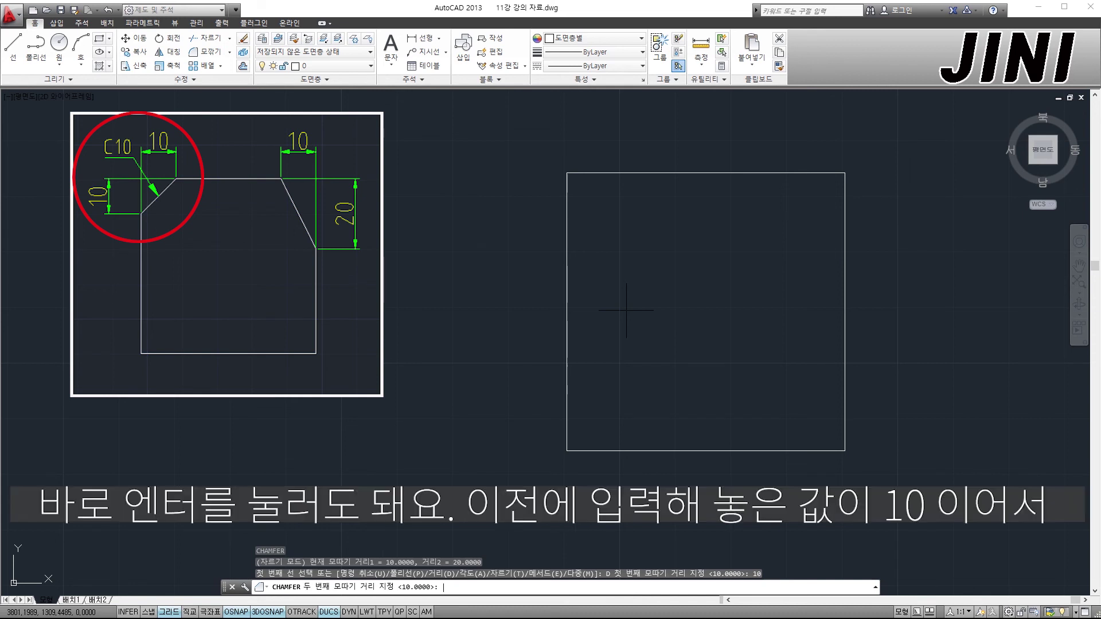
key("Return")
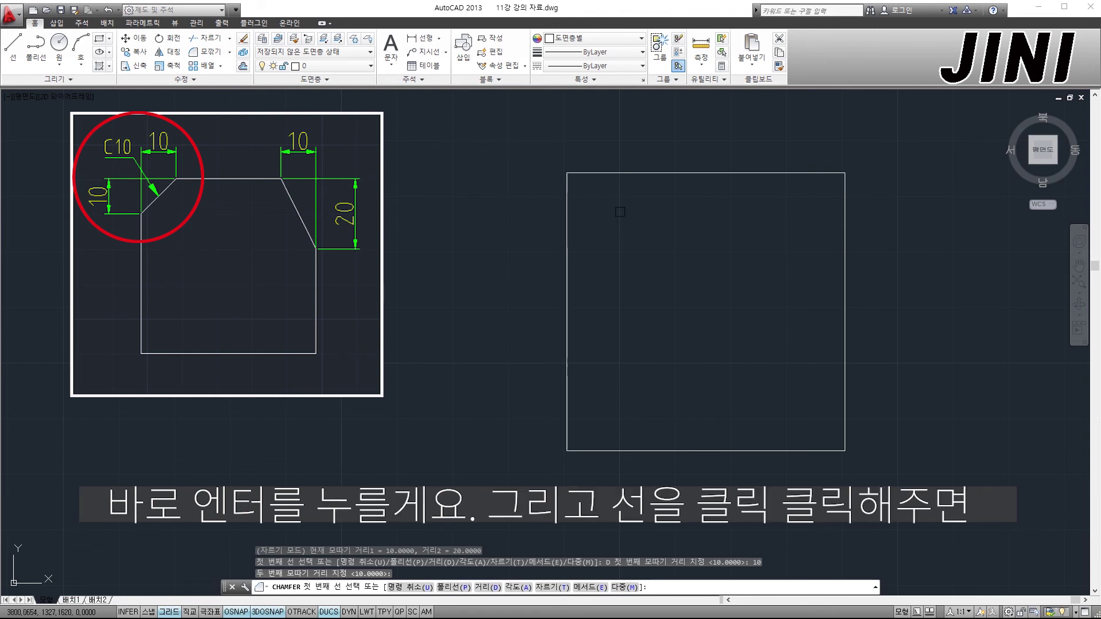
left_click(602, 173)
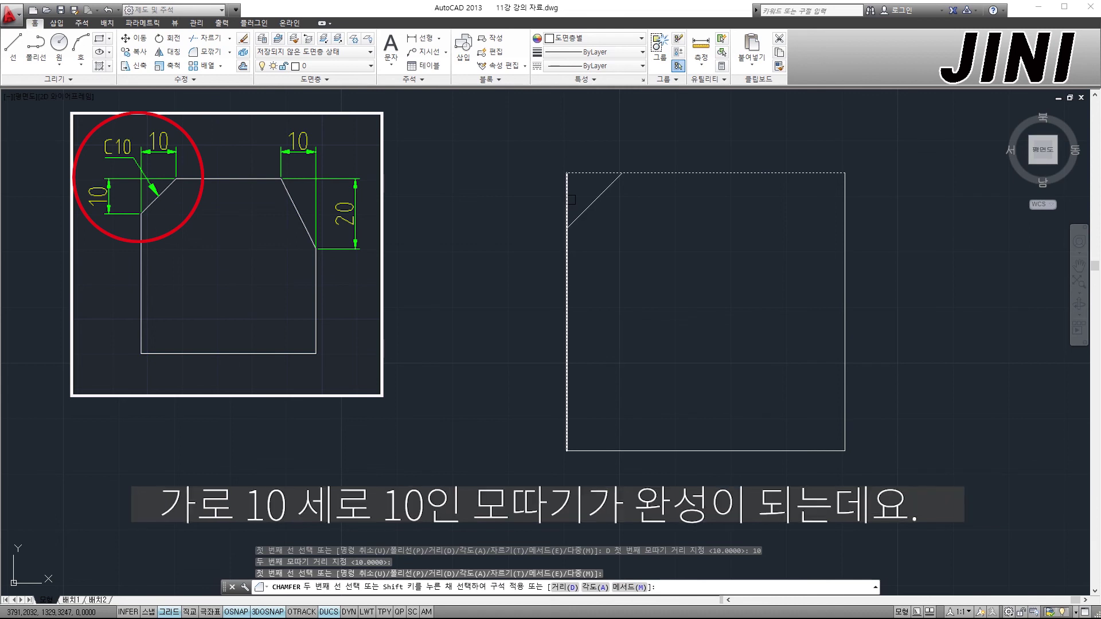
left_click(571, 199)
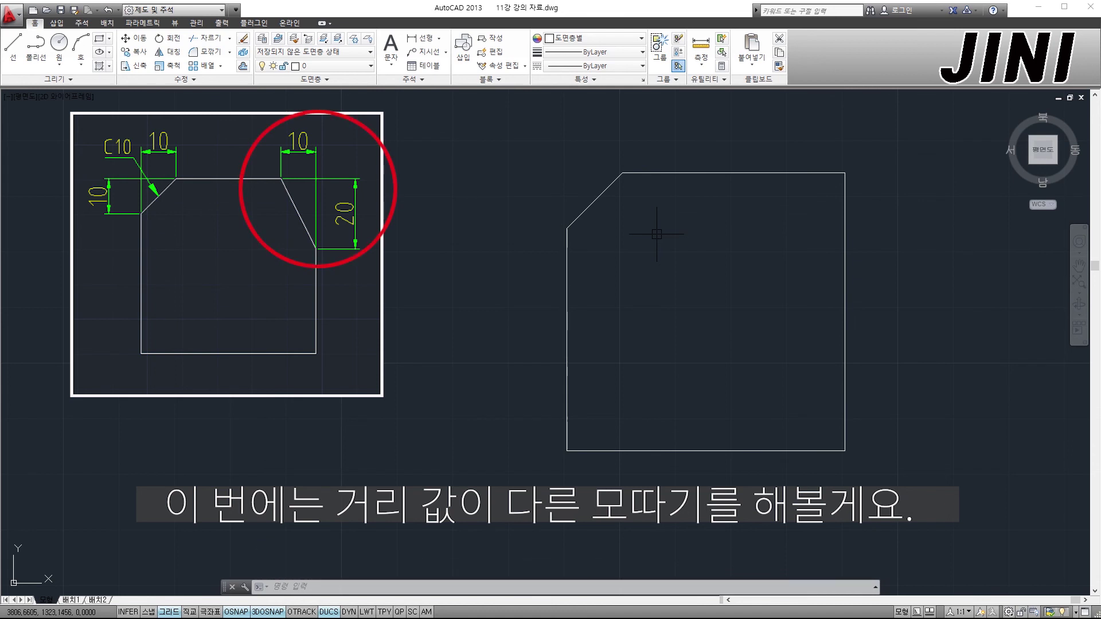
Chamfer the square's upper-right corner with distances of 10 along the top edge and 20 along the right edge
type("cha")
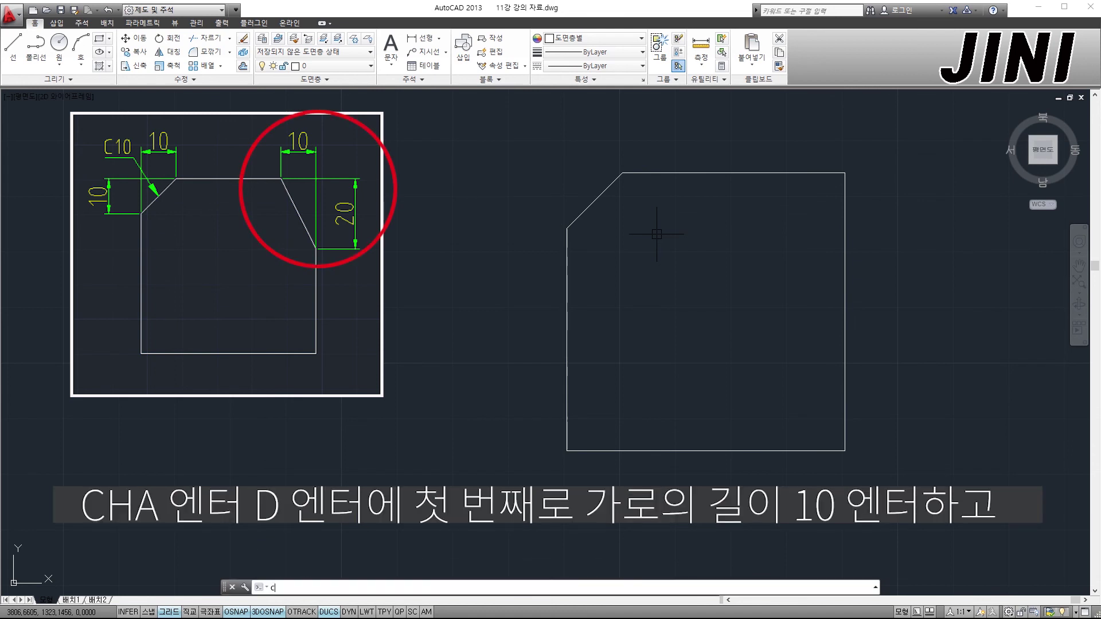
key("Return")
type("D")
key("Return")
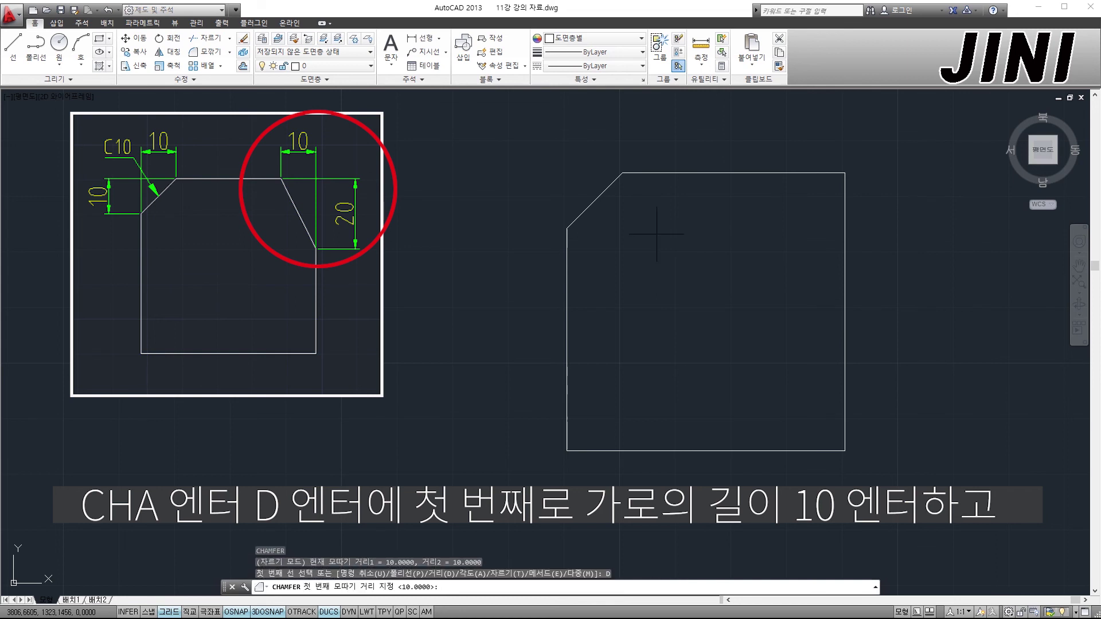
key("Return")
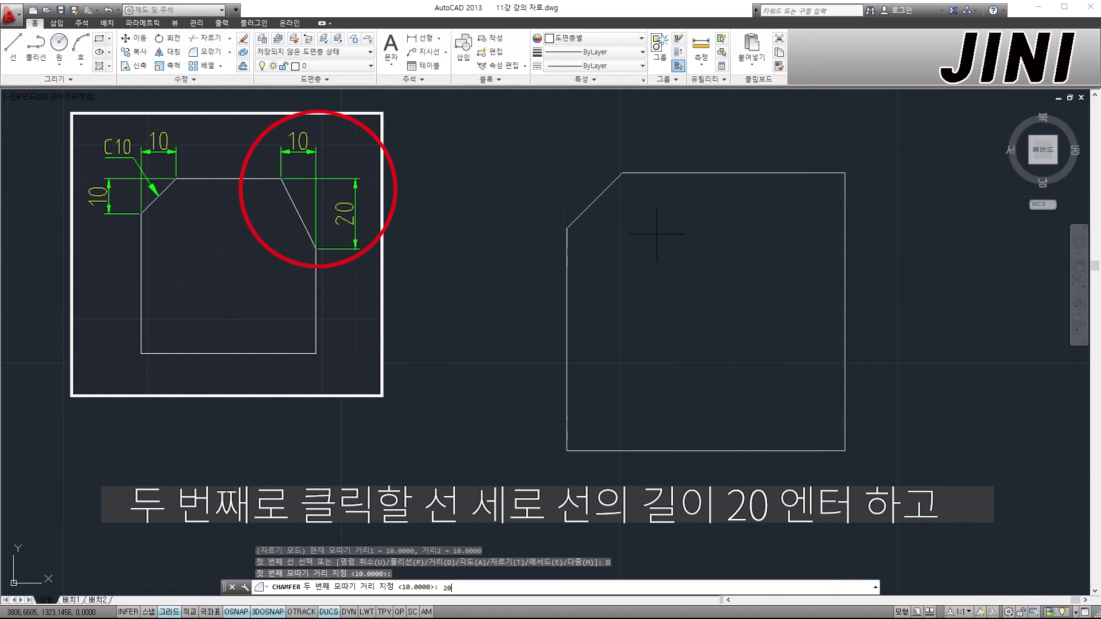
key("Return")
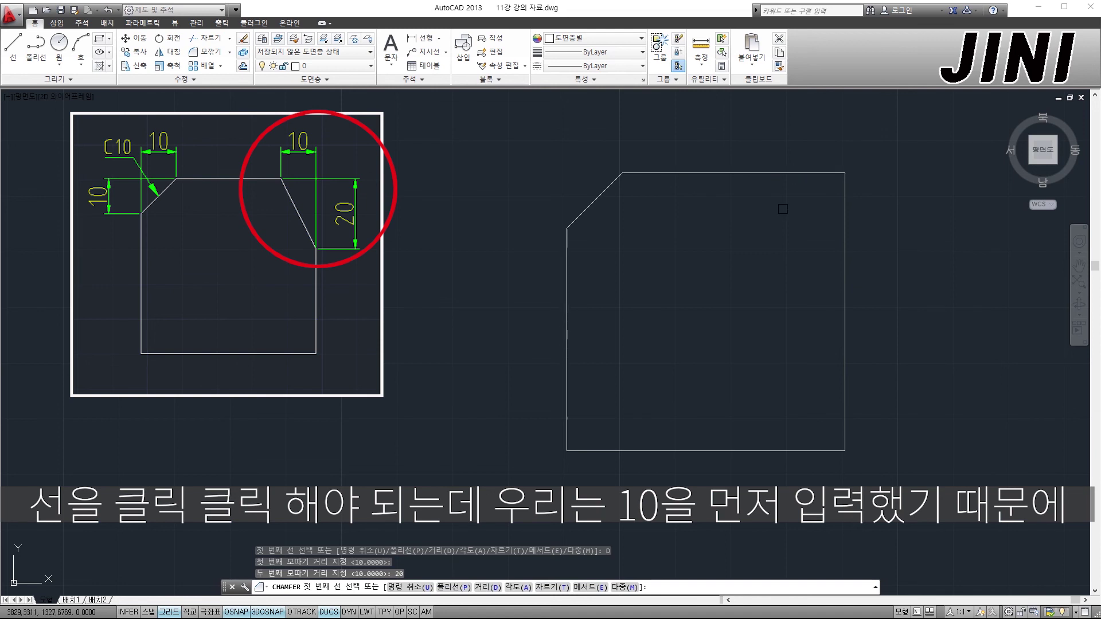
left_click(792, 173)
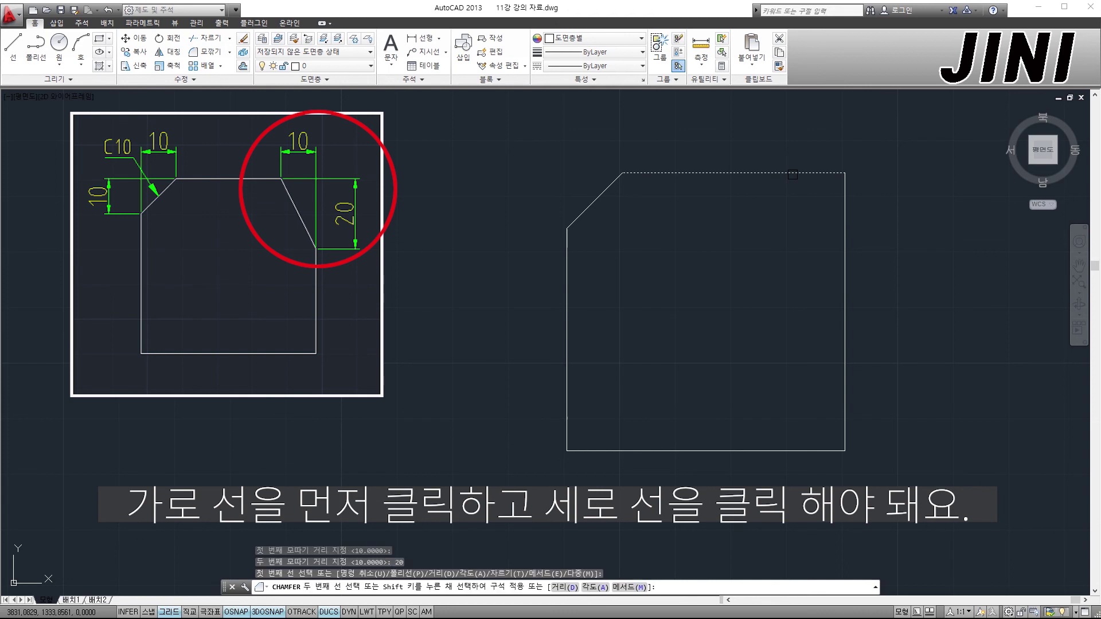
left_click(843, 213)
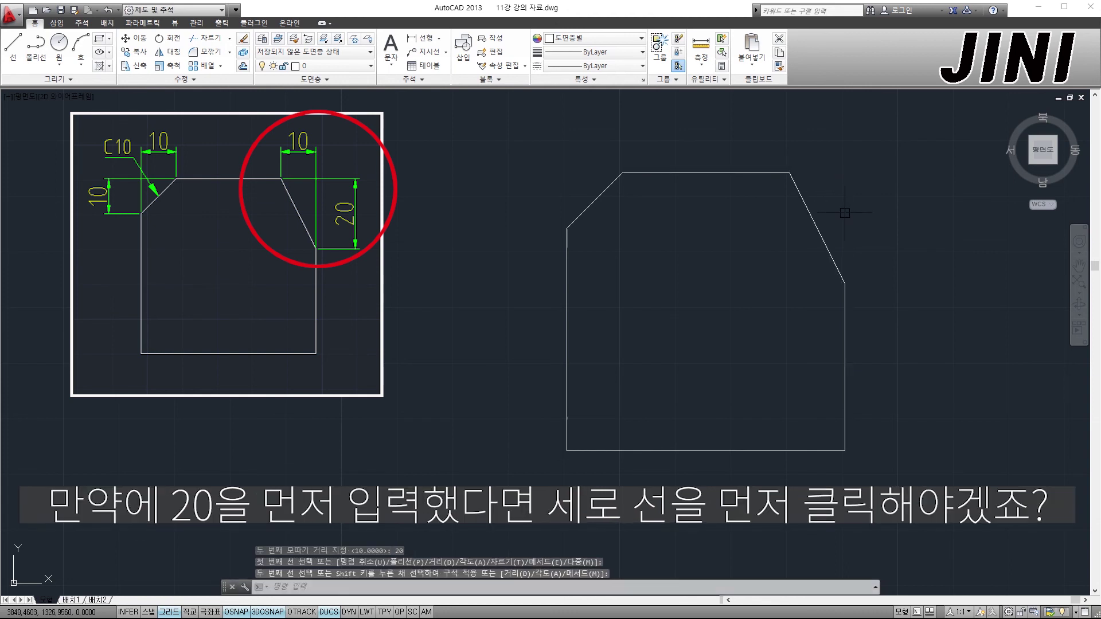
left_click(844, 315)
key("Escape")
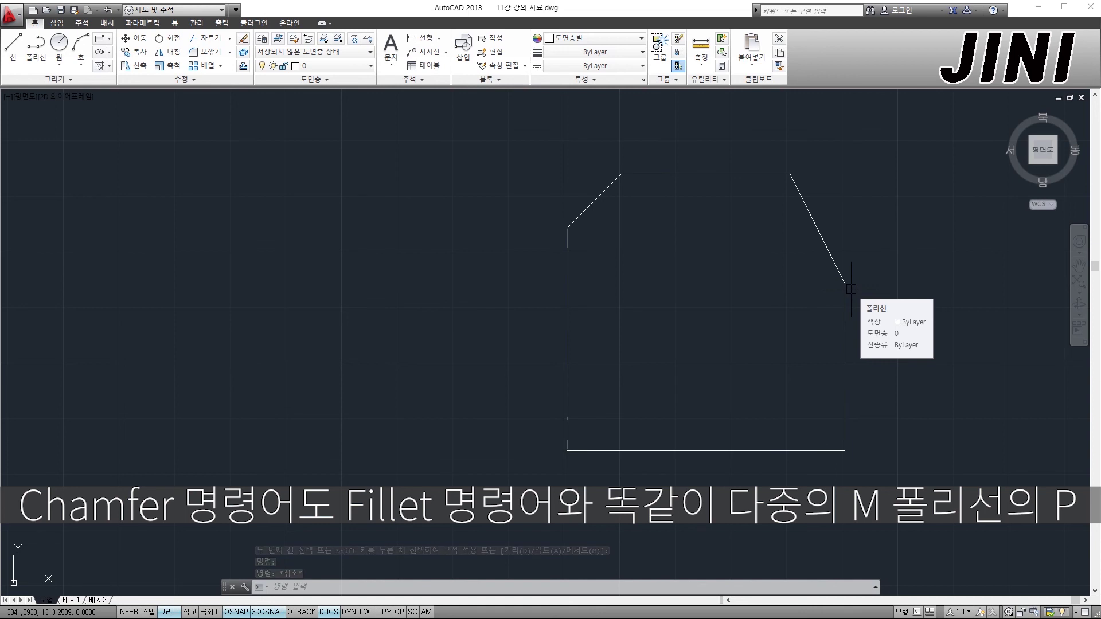
key("space")
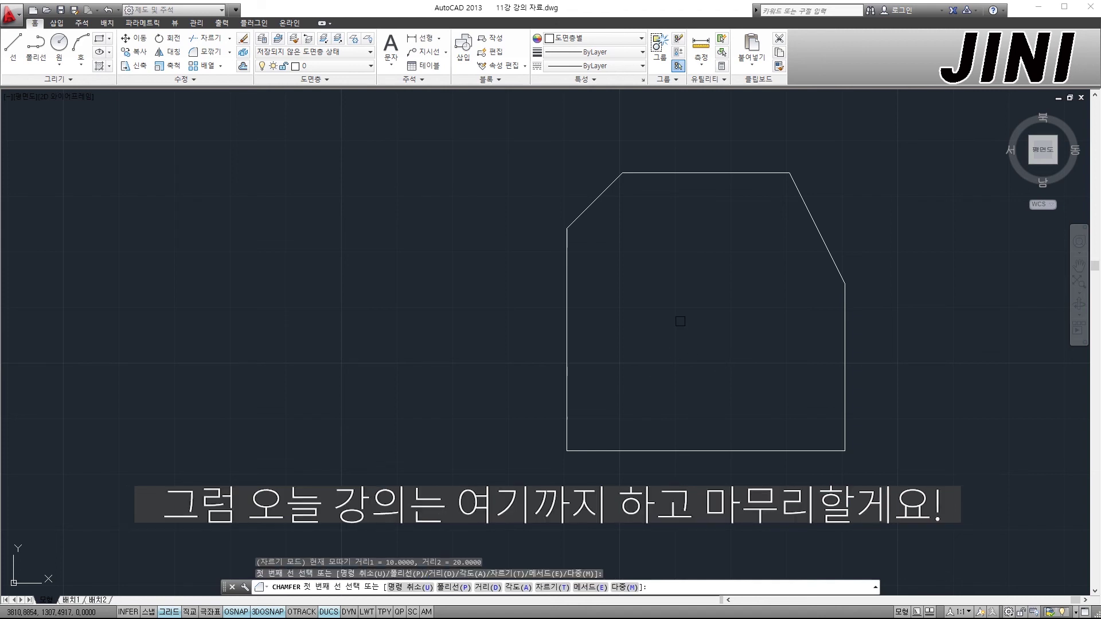
key("Escape")
key("Escape")
left_click(705, 344)
scroll(705, 344, "down", 2)
scroll(707, 344, "up", 2)
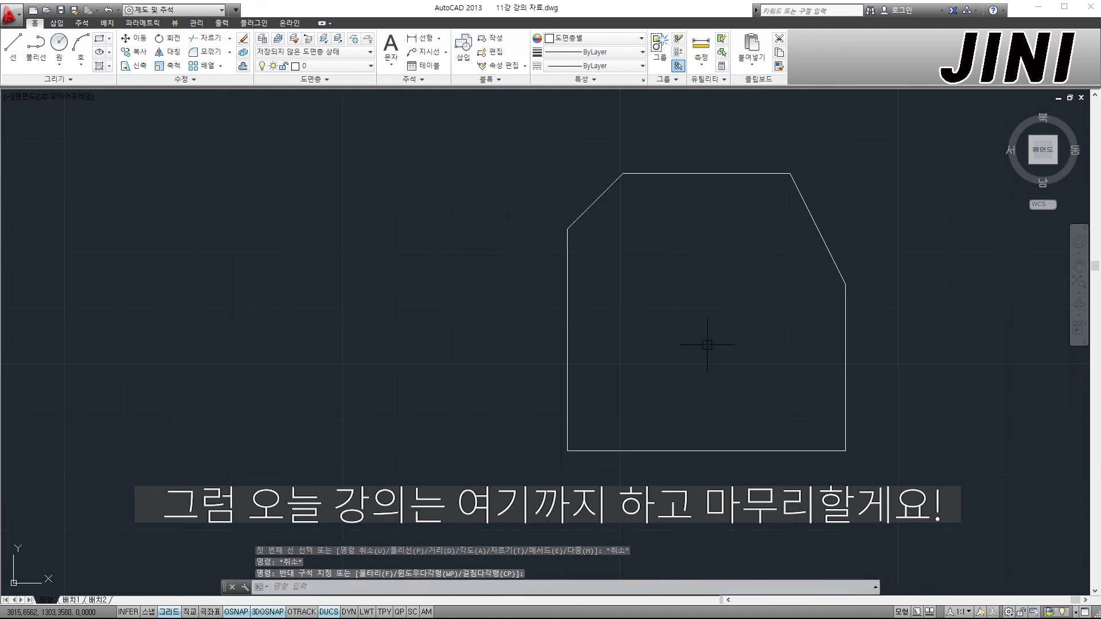